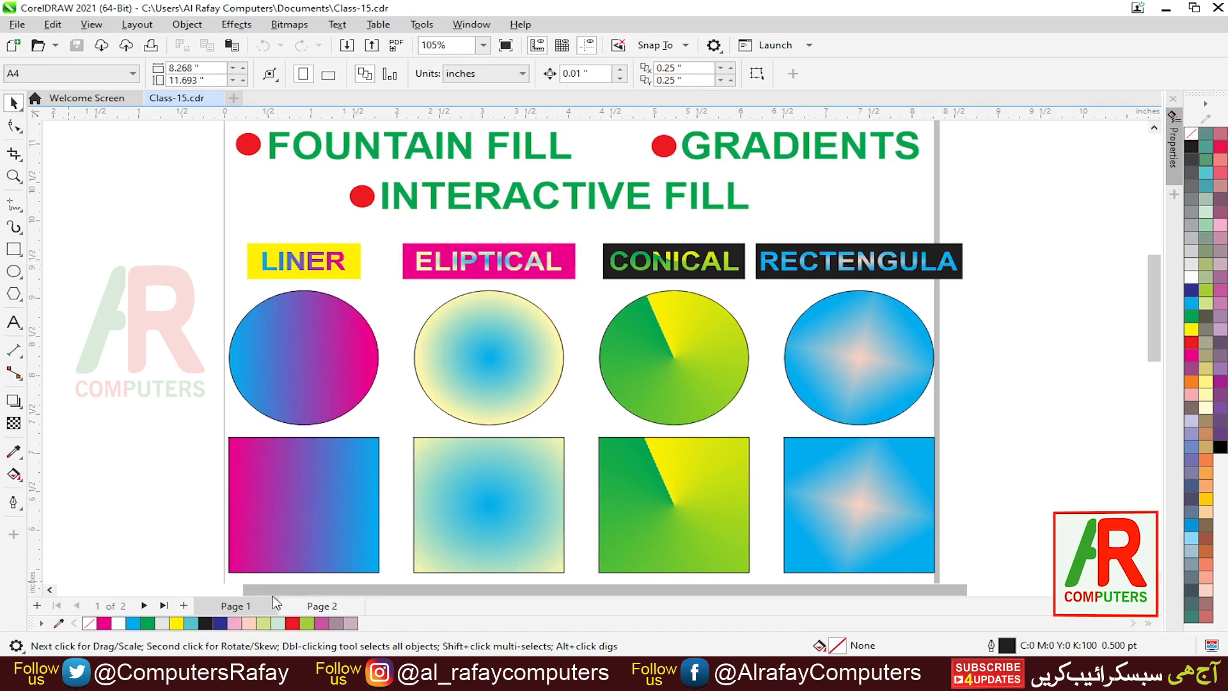
# - Add a new page and draw a square about 1.42 × 1.42 inches on it
pyautogui.click(183, 606)
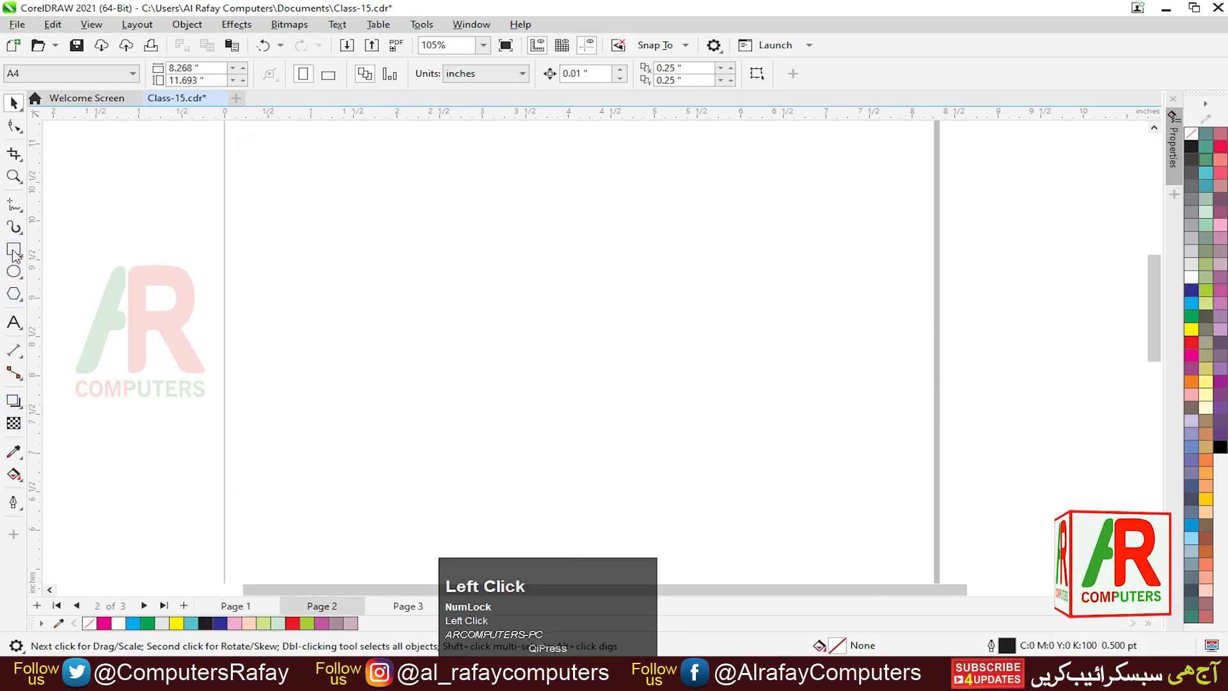
pyautogui.click(14, 251)
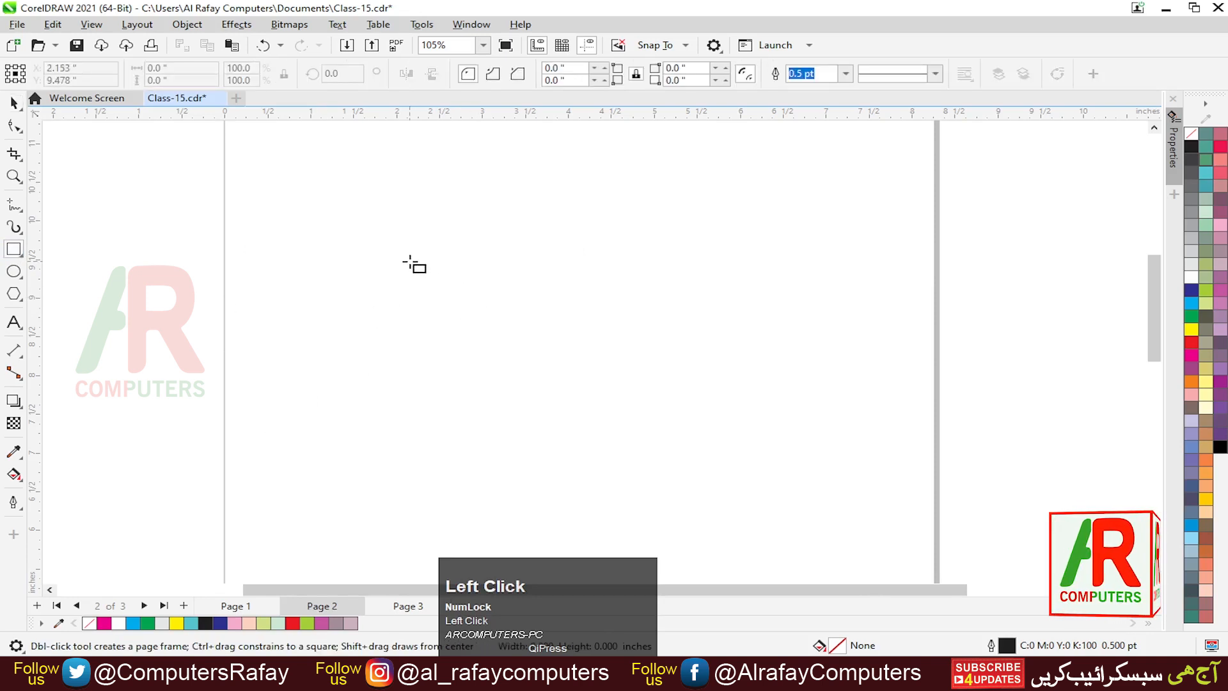
pyautogui.moveTo(410, 262); pyautogui.dragTo(532, 353)
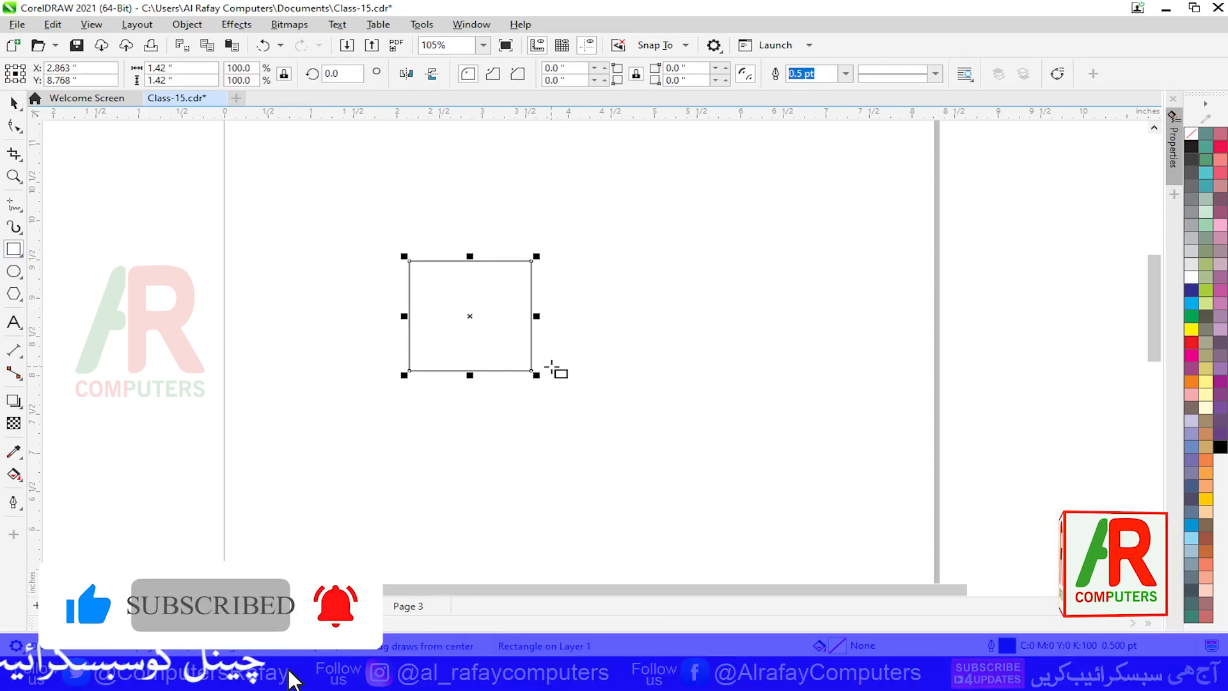
pyautogui.press('F4')
pyautogui.press('F3')
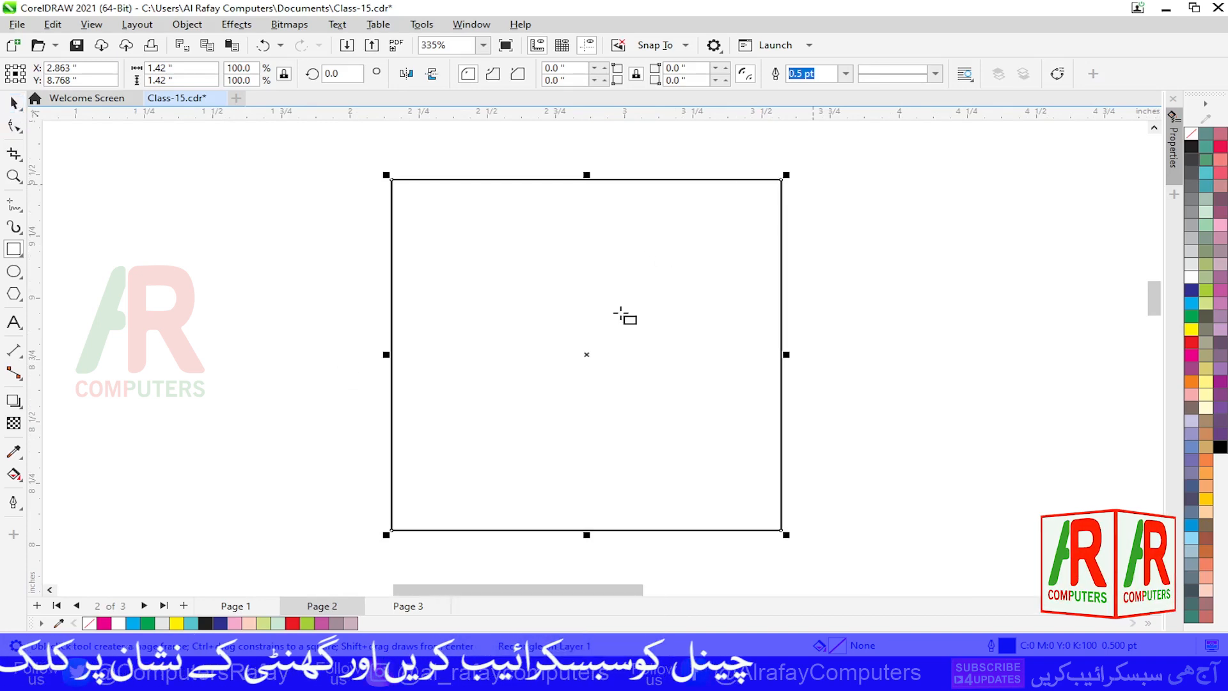
# - Choose the Interactive Fill tool and open the Properties docker
pyautogui.click(13, 102)
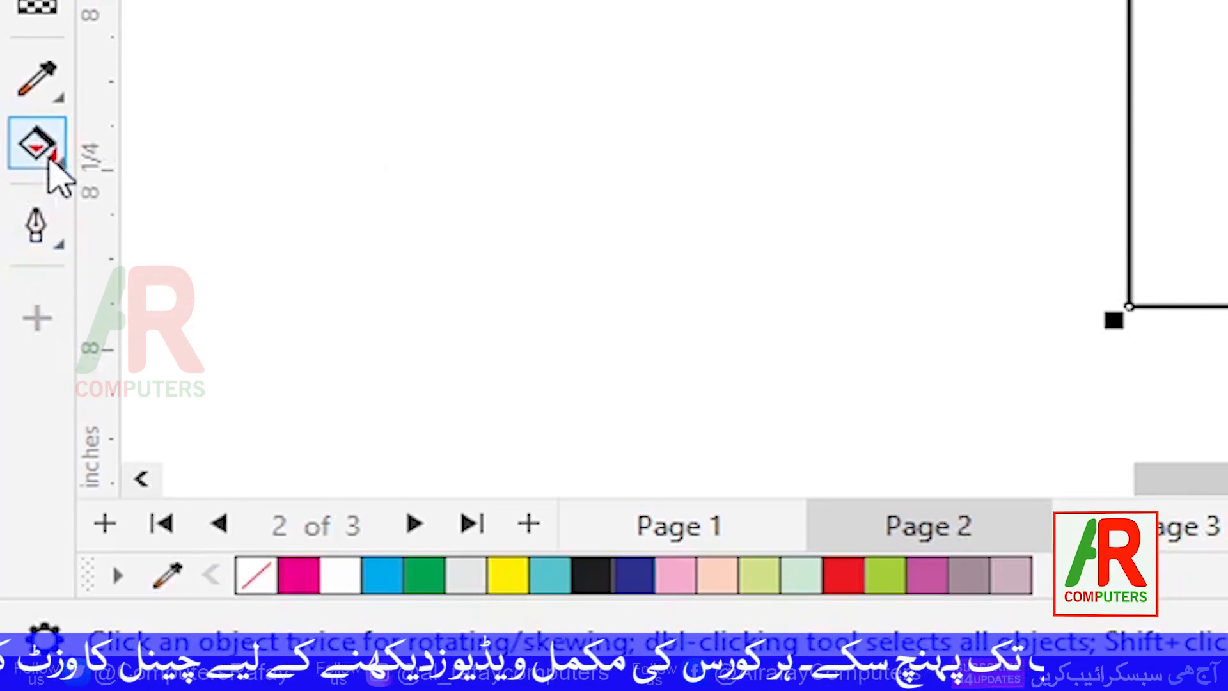
pyautogui.click(46, 159)
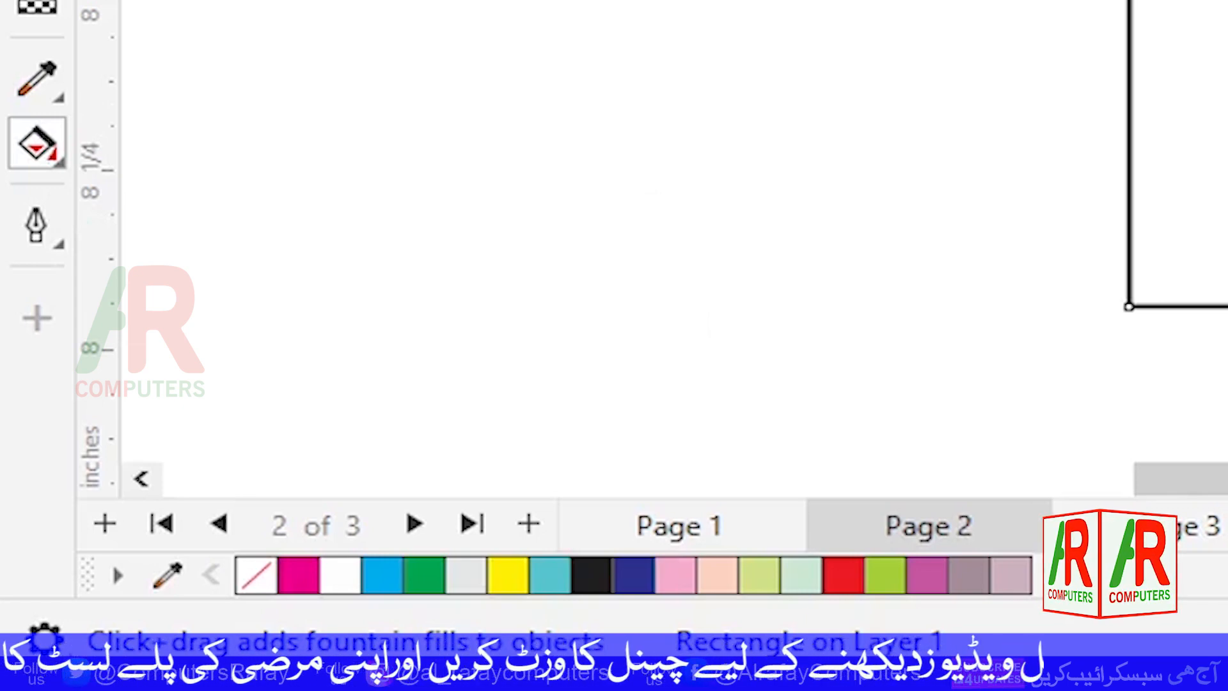
pyautogui.click(59, 163)
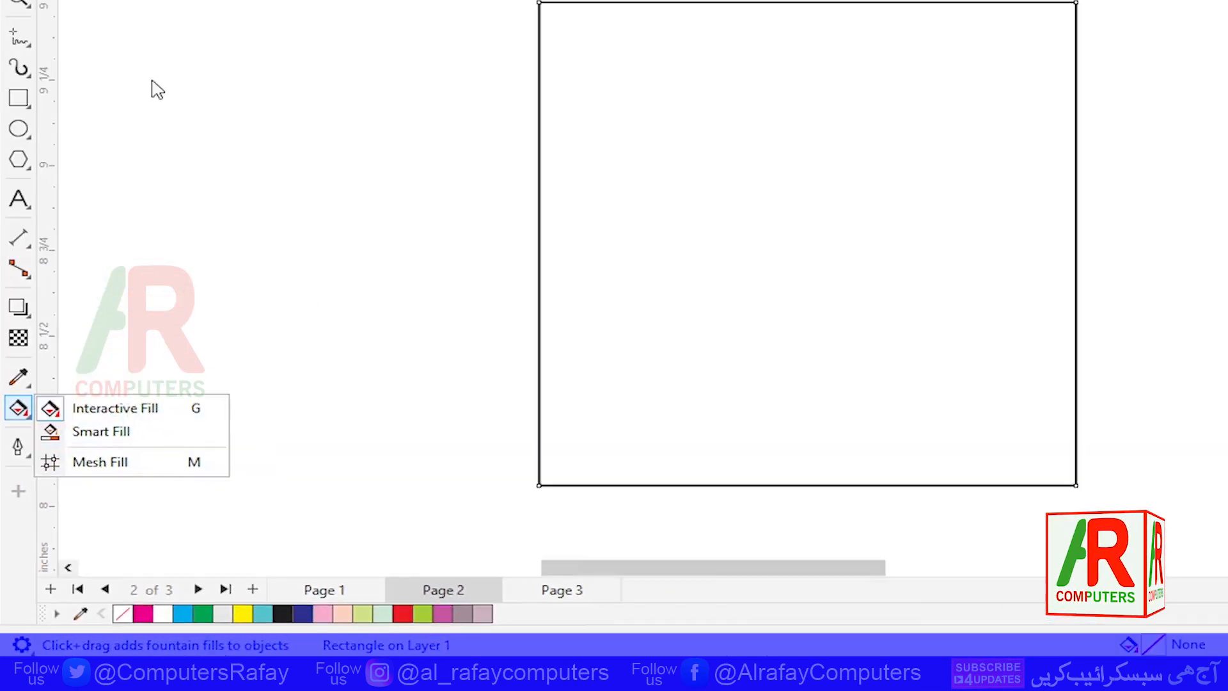
pyautogui.click(3, 84)
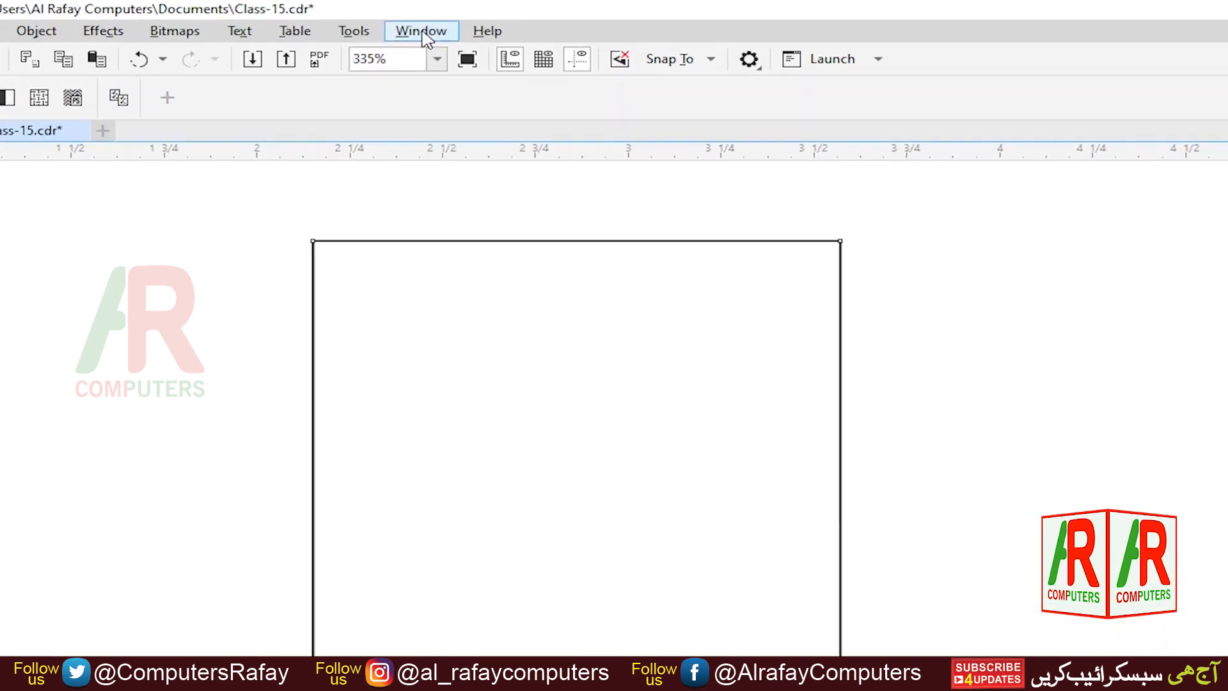
pyautogui.click(423, 34)
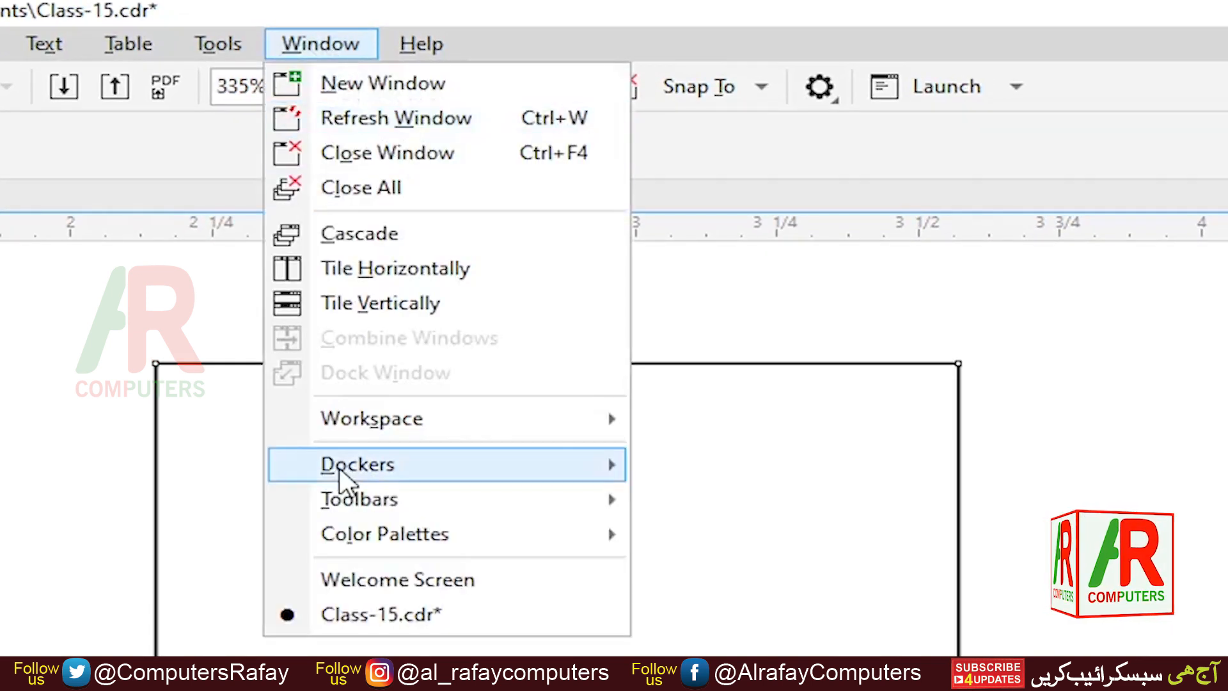
pyautogui.moveTo(342, 477)
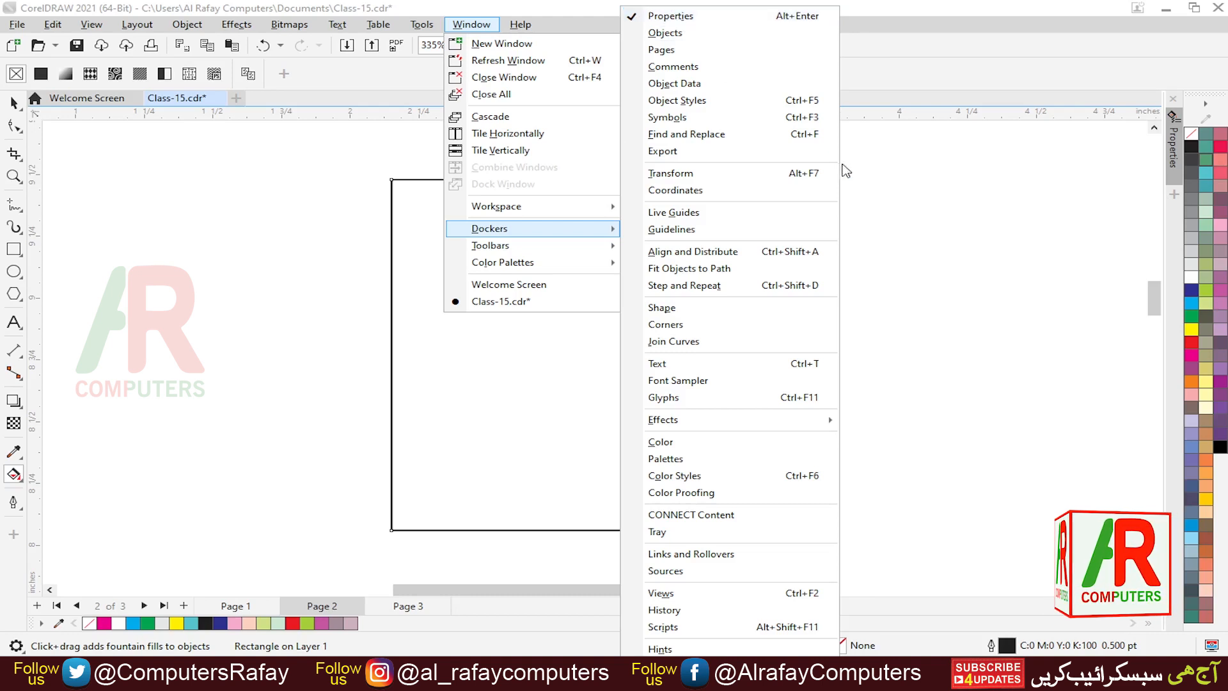
pyautogui.click(932, 170)
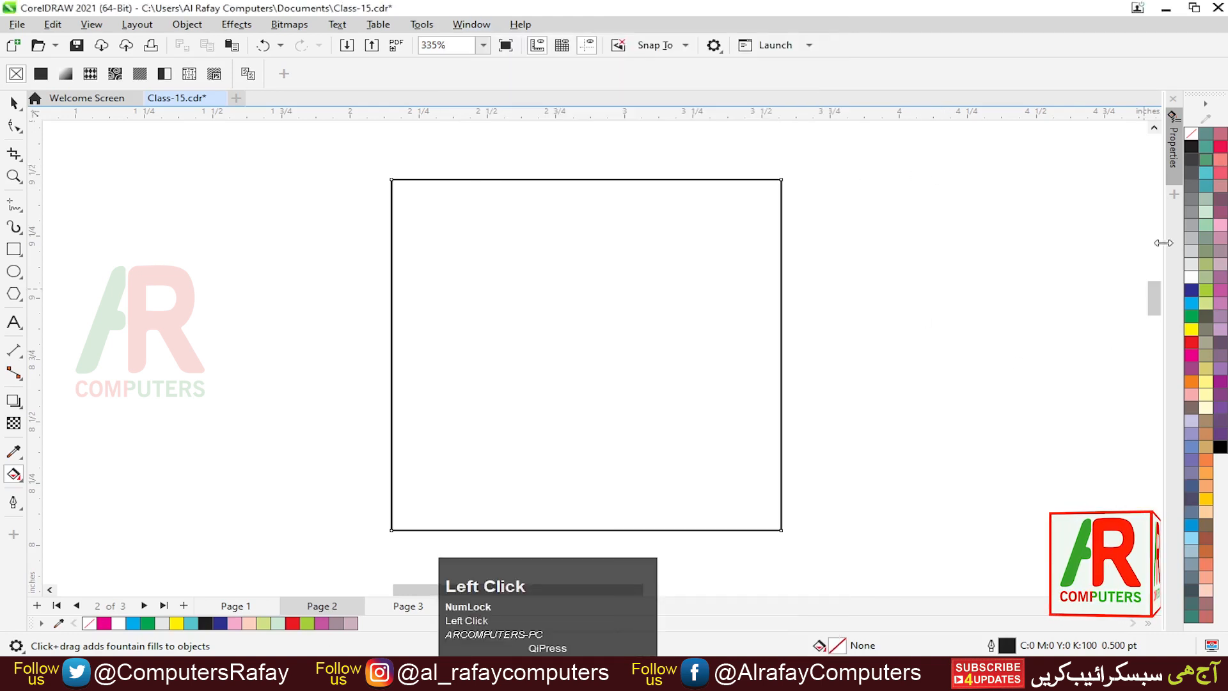
pyautogui.click(1175, 157)
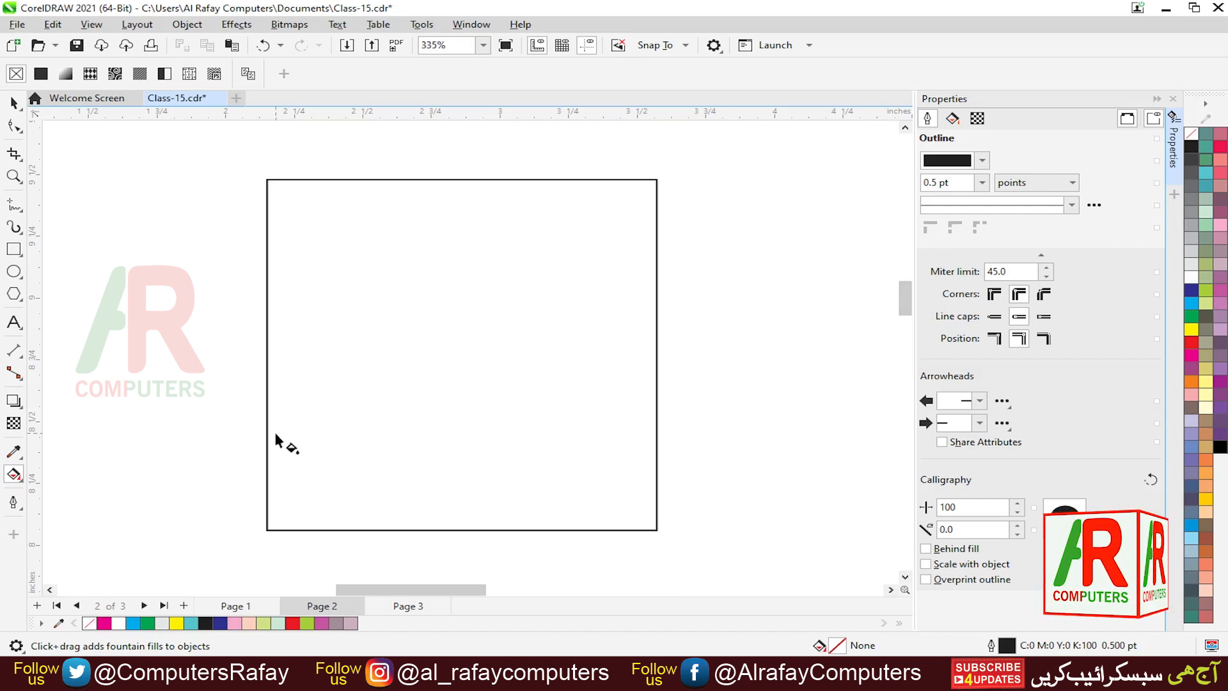
# - Apply a linear fountain fill across the square from its left edge to its right edge
pyautogui.click(268, 370)
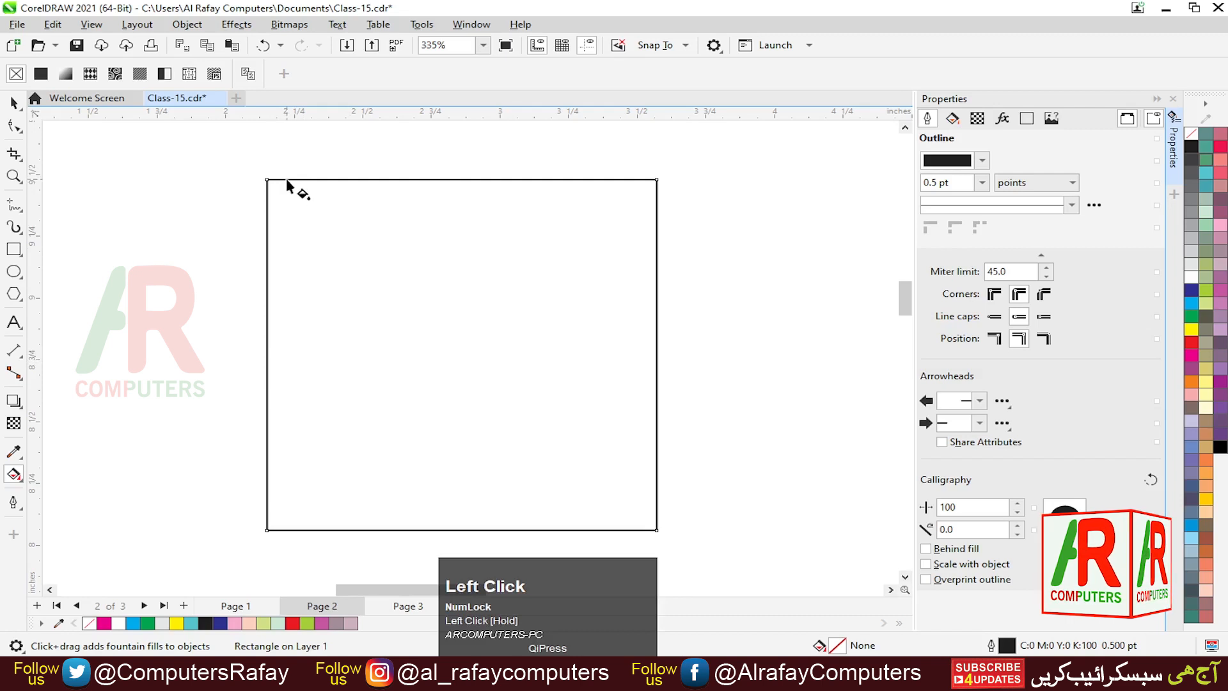
pyautogui.moveTo(268, 384); pyautogui.dragTo(644, 386)
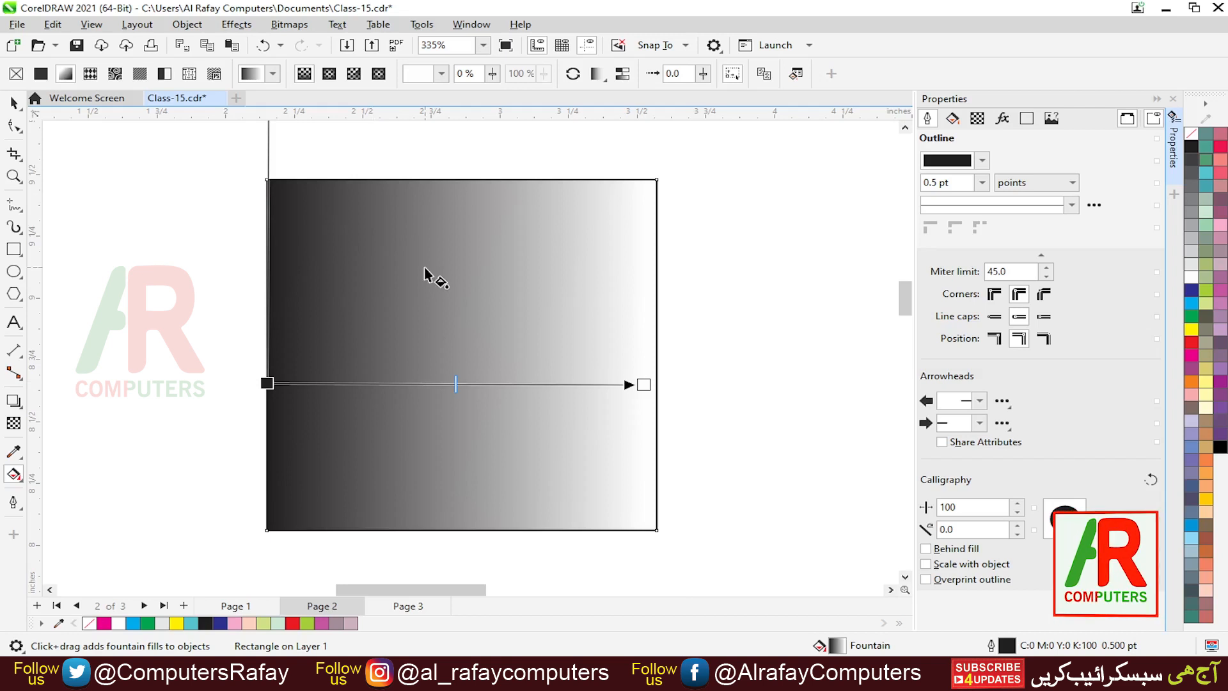
# - Open the Edit Fill dialog to review the fountain fill settings, then close it
pyautogui.press('F11')
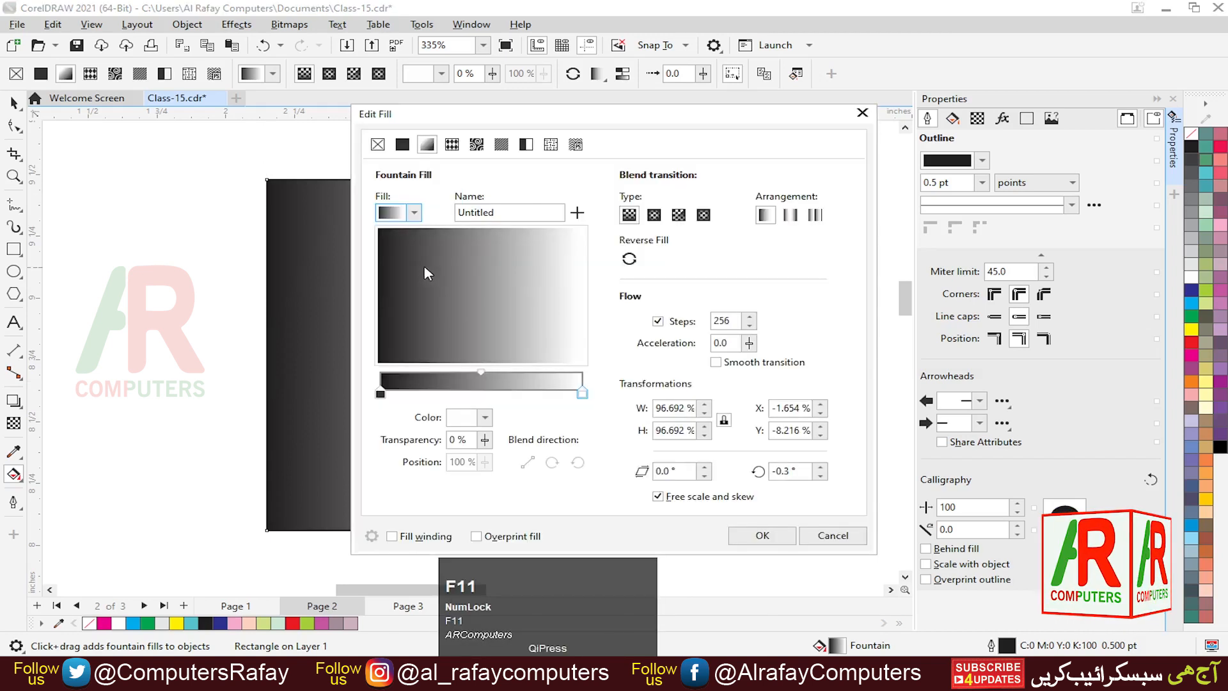
pyautogui.moveTo(562, 121); pyautogui.dragTo(467, 157)
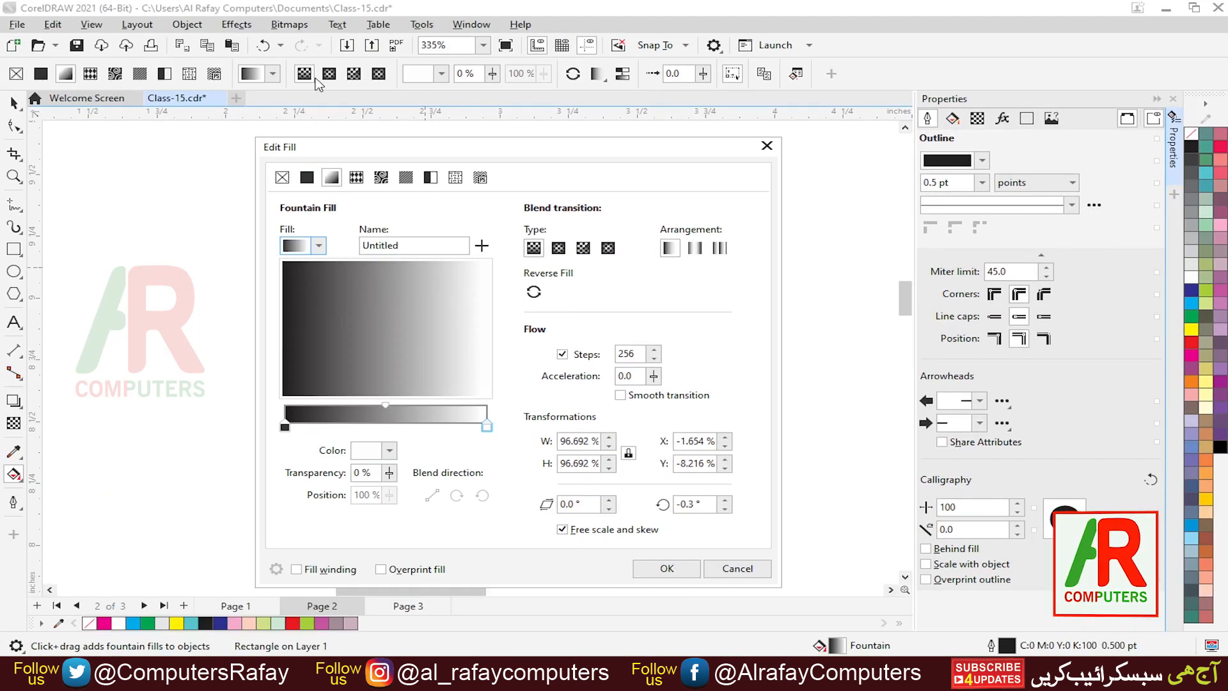
pyautogui.click(768, 149)
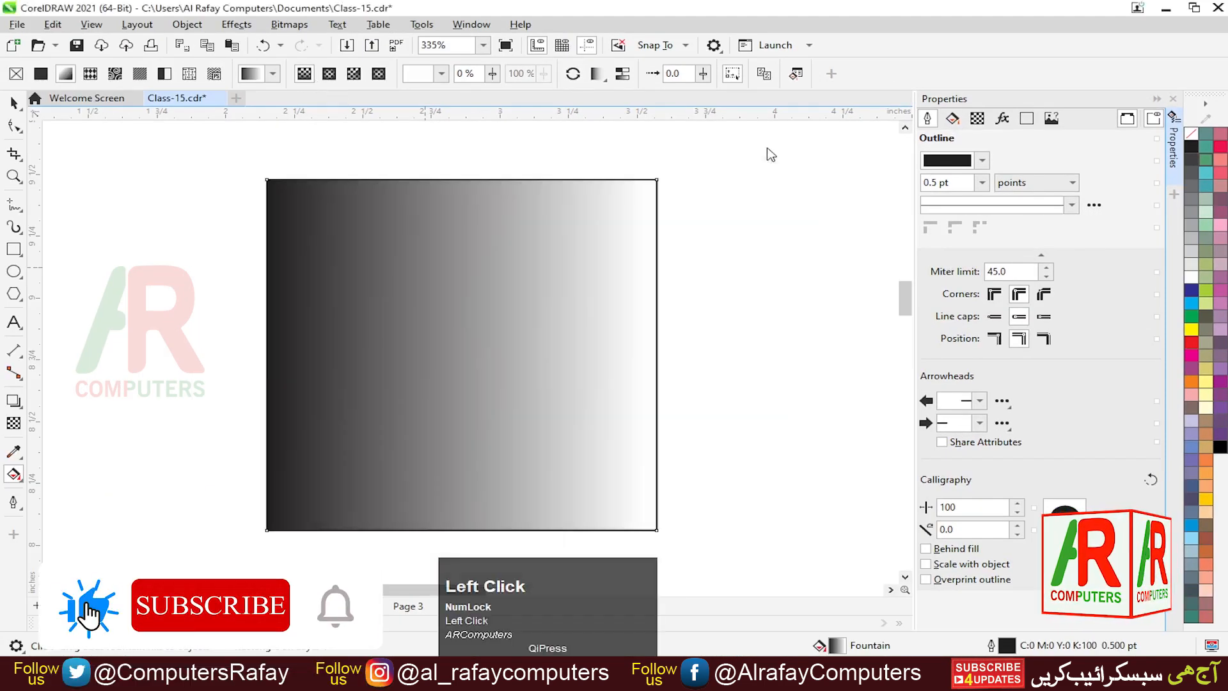
# - Review the fountain fill options in the docker's fill section and Edit Fill dialog, then close both
pyautogui.click(952, 119)
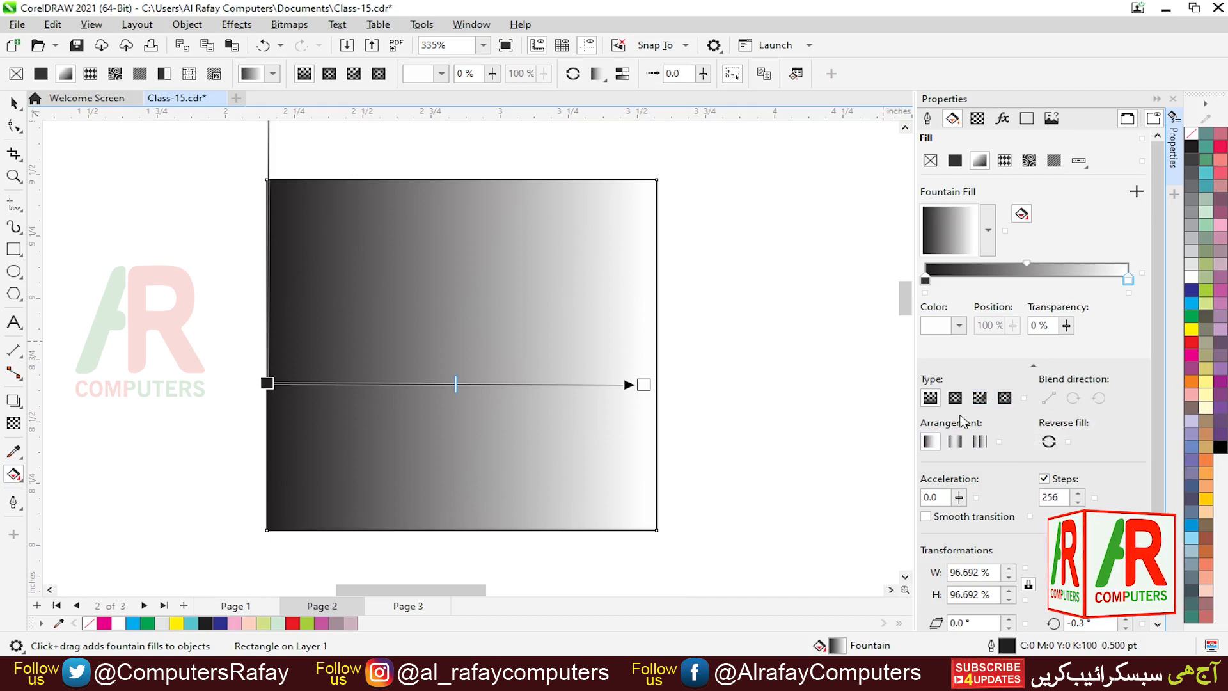
pyautogui.press('F11')
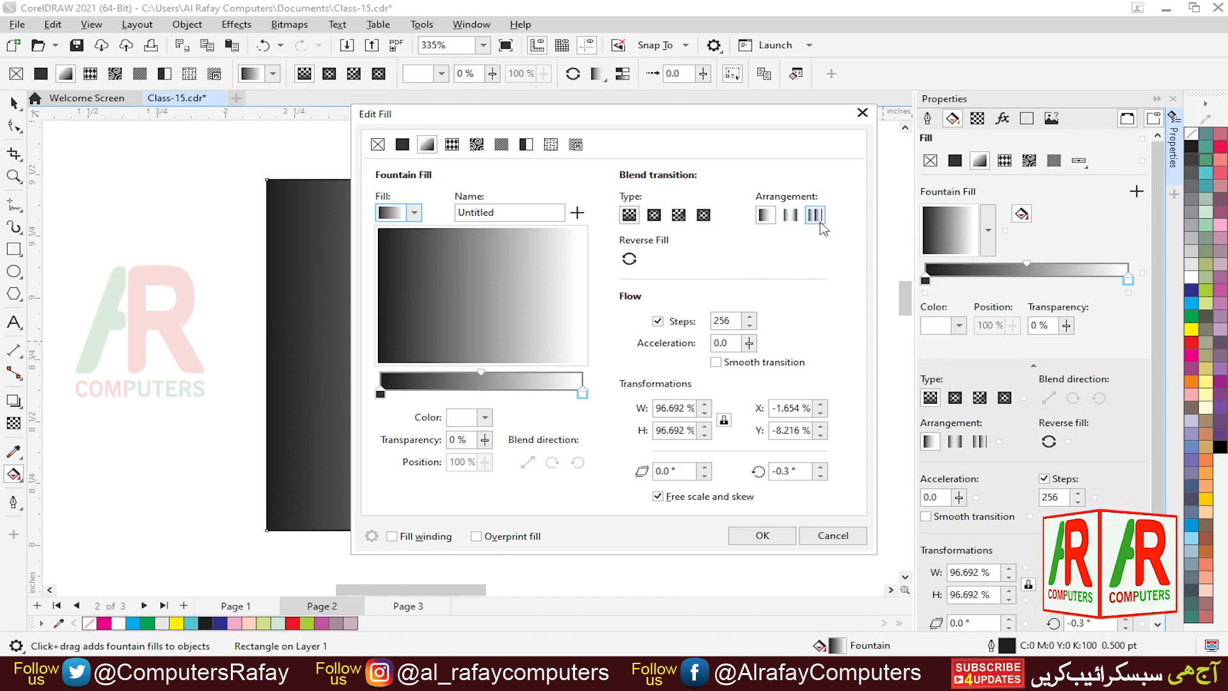
pyautogui.click(863, 114)
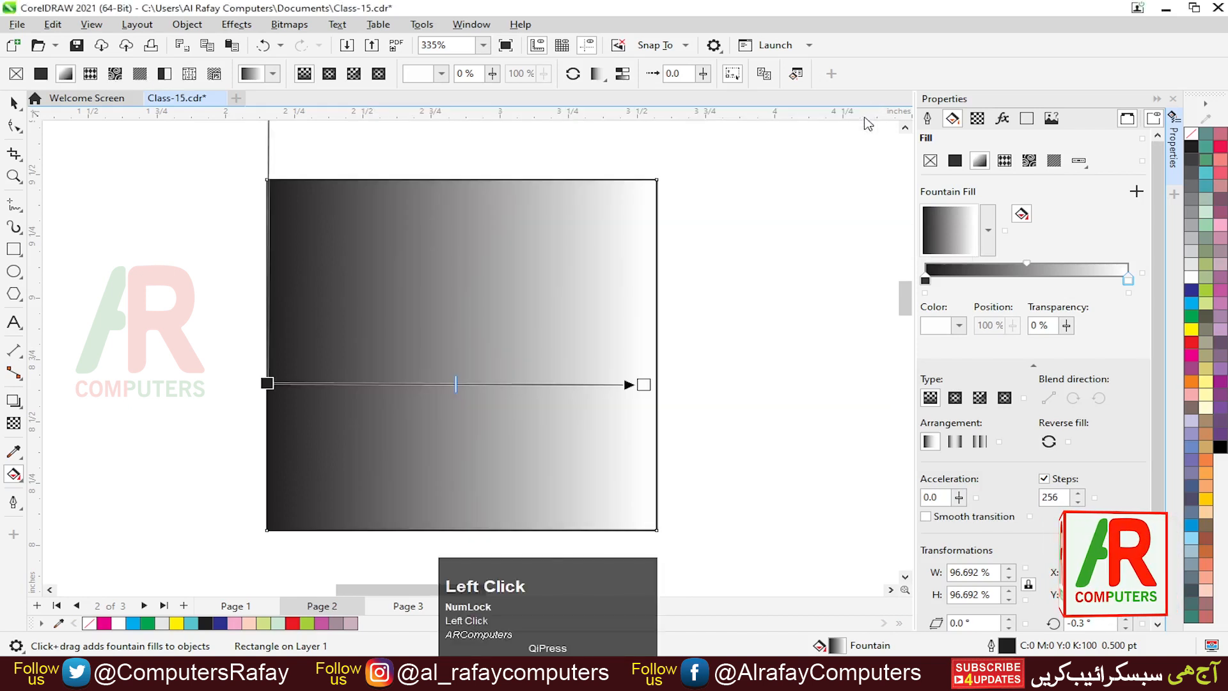
pyautogui.click(1157, 101)
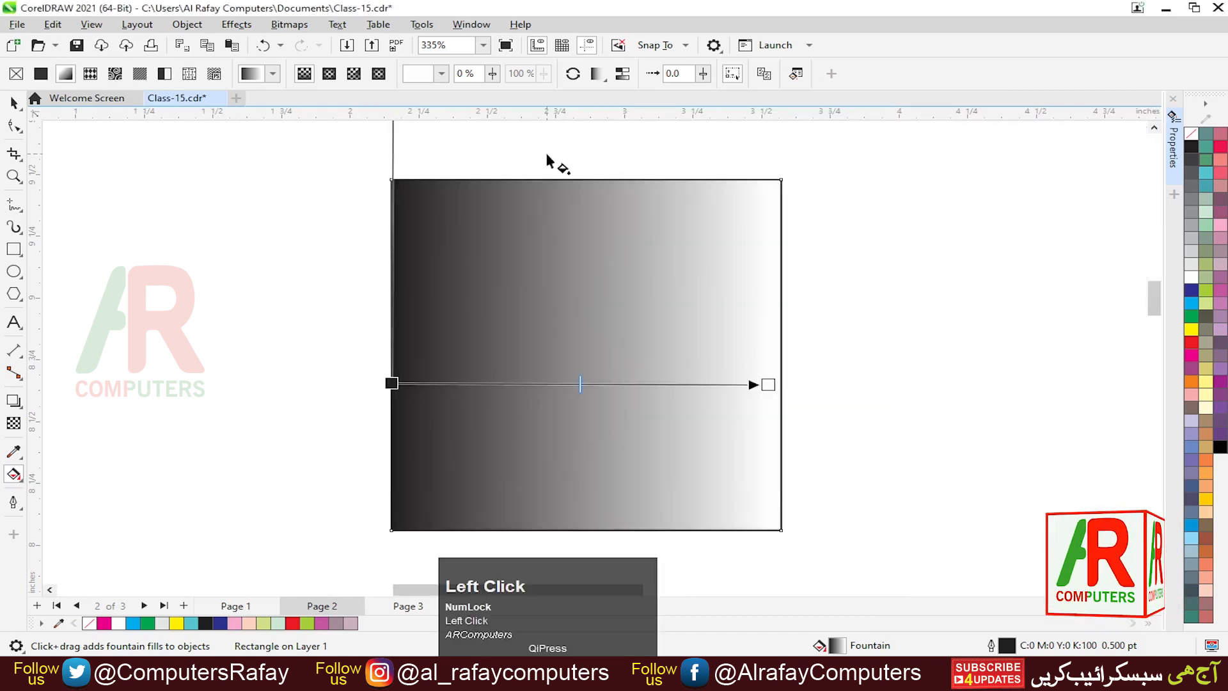
# - Apply a fountain fill and redraw the gradient from the square's left edge to its right edge
pyautogui.click(70, 80)
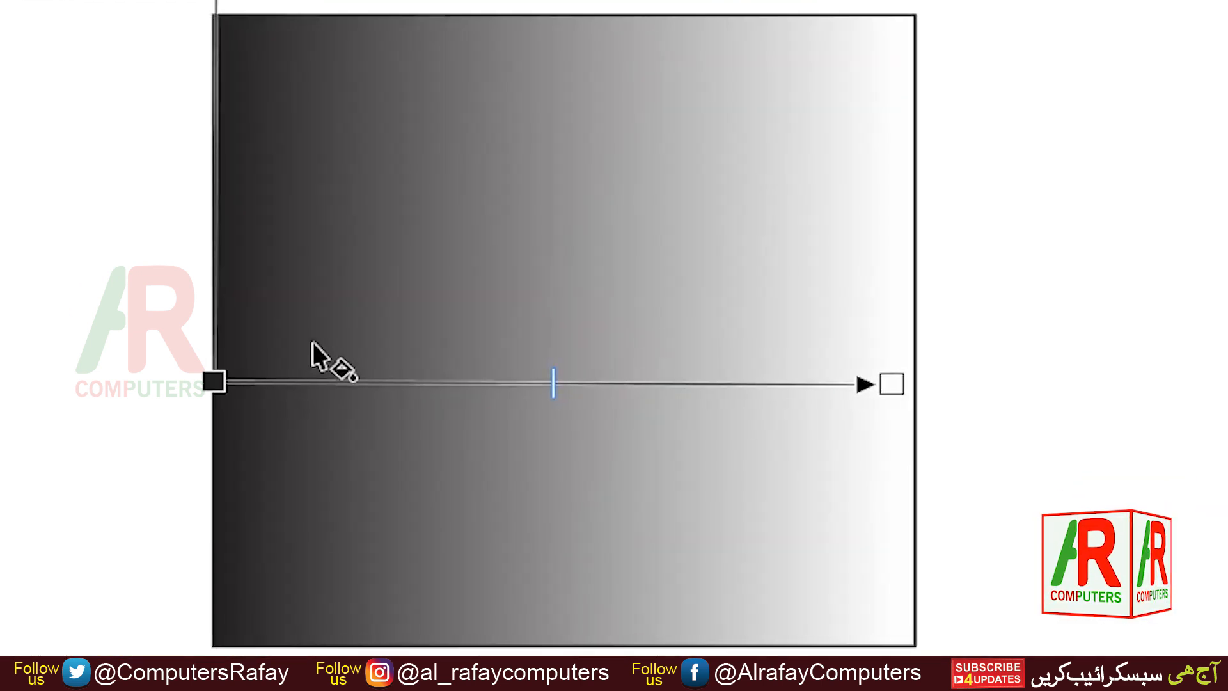
pyautogui.moveTo(446, 363); pyautogui.dragTo(503, 341)
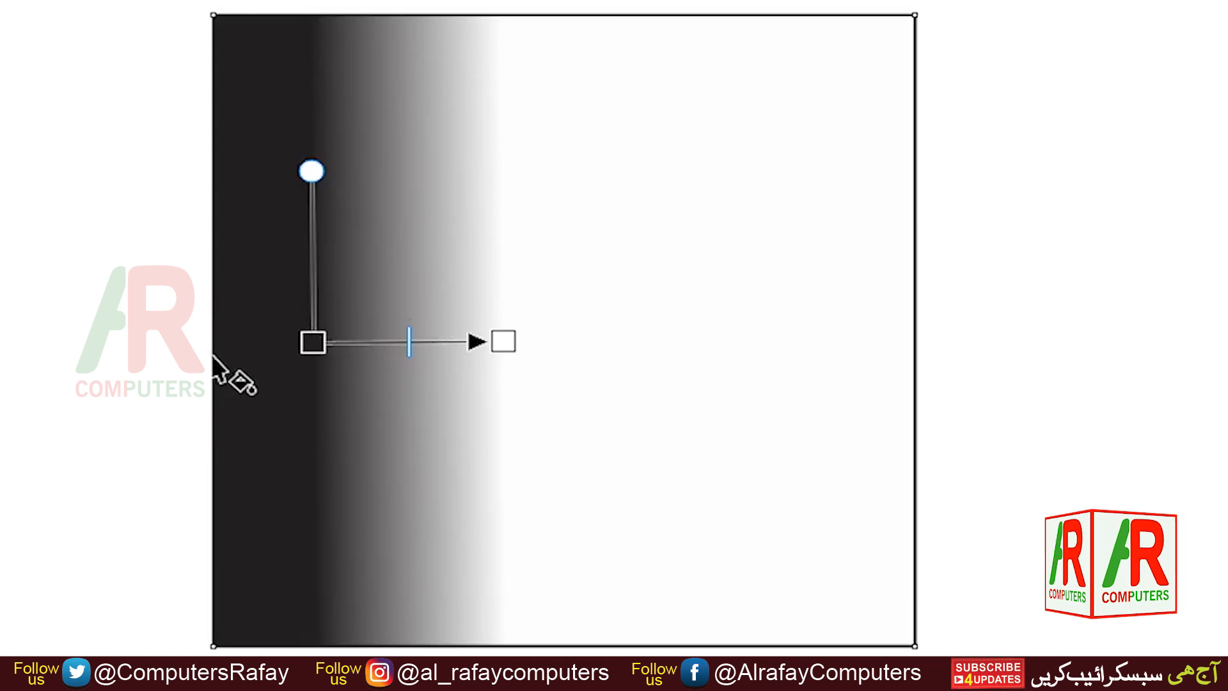
pyautogui.moveTo(213, 356); pyautogui.dragTo(903, 356)
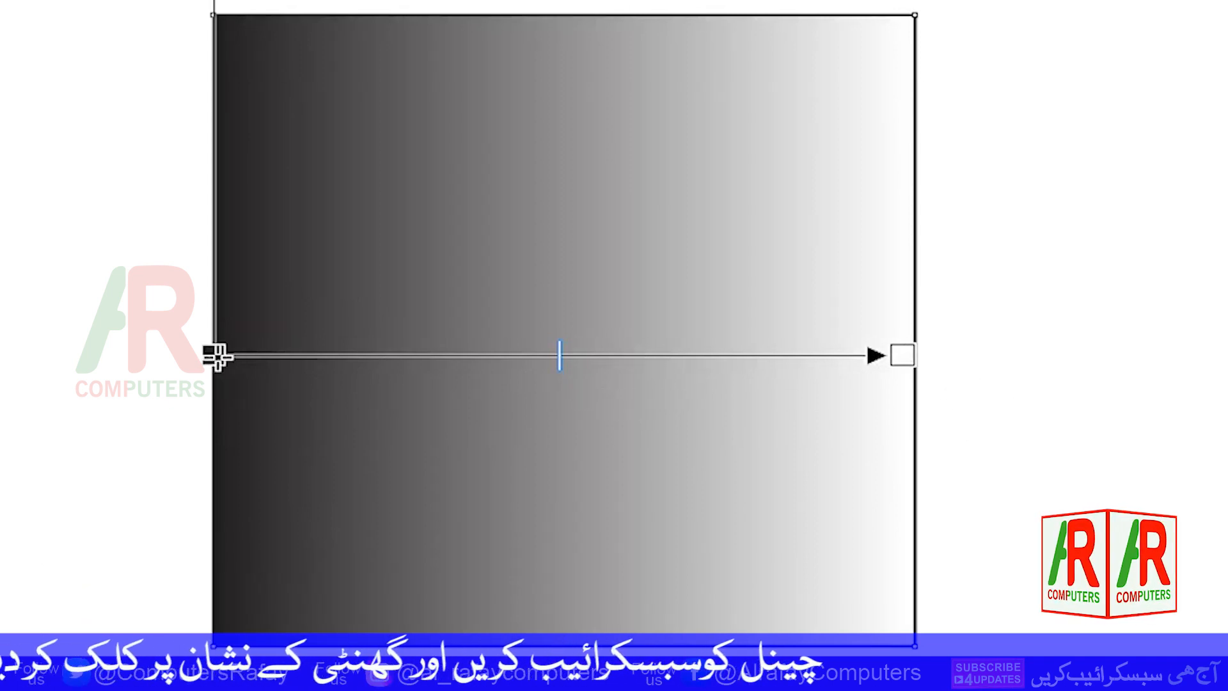
# - Set the gradient's start node colour to pink (C16 M96 Y40 K0)
pyautogui.click(216, 357)
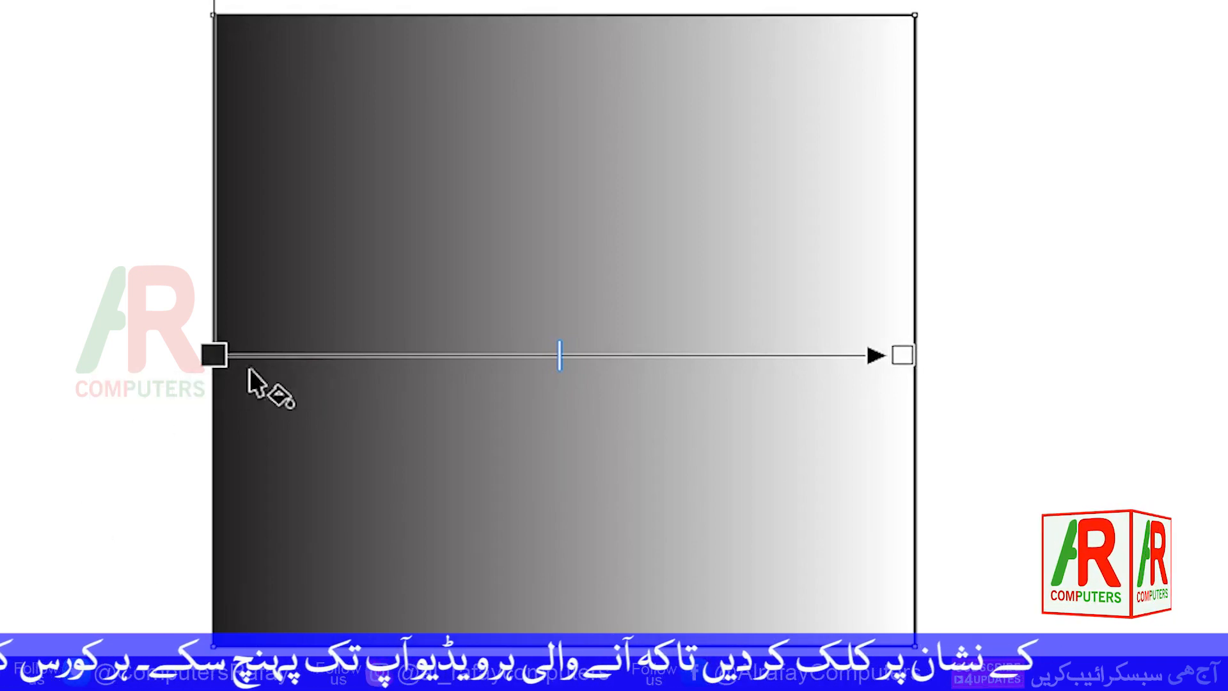
pyautogui.click(215, 356)
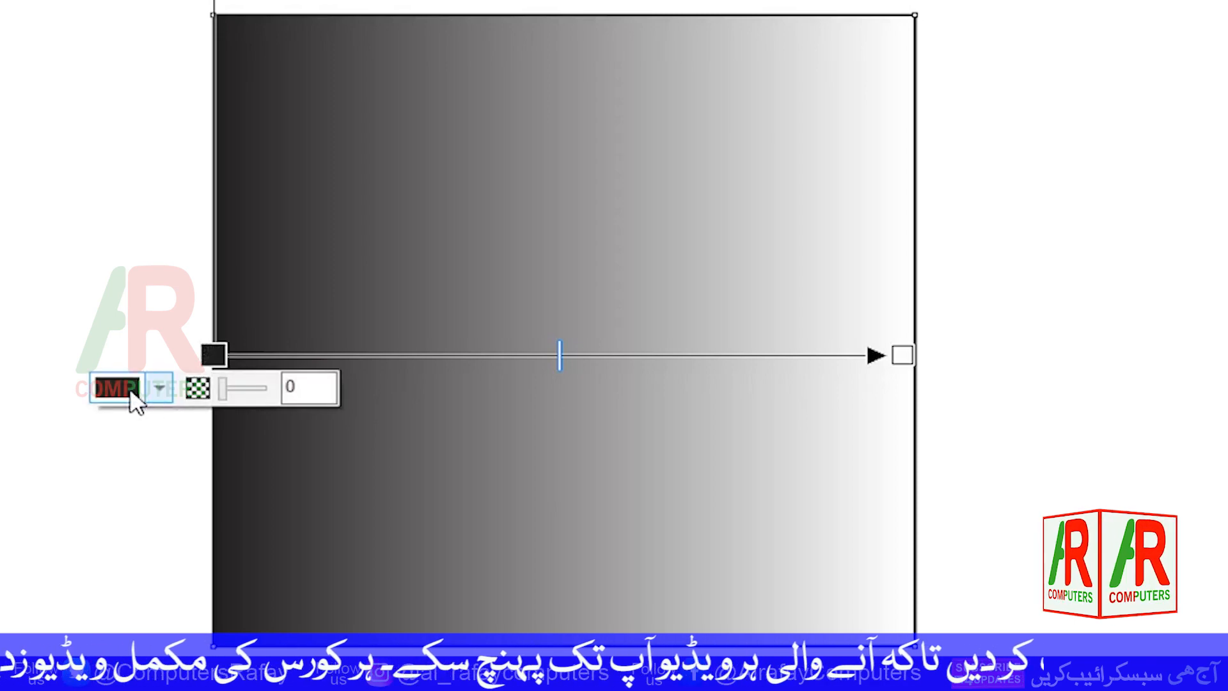
pyautogui.click(155, 393)
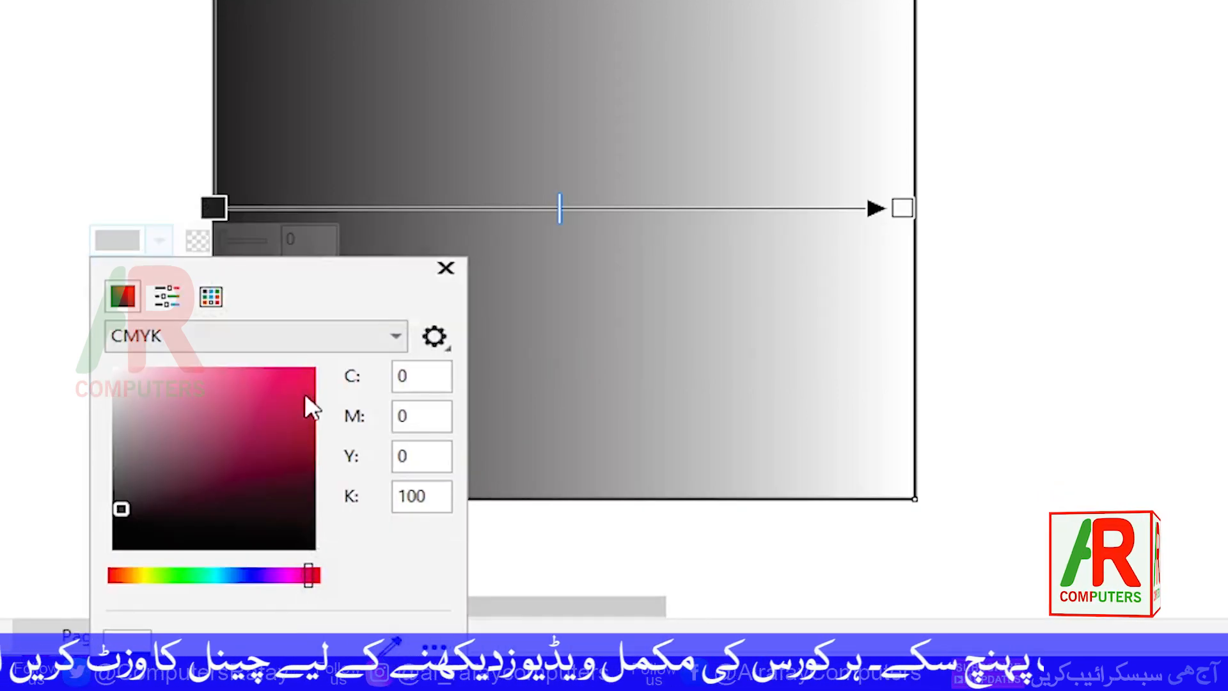
pyautogui.click(256, 400)
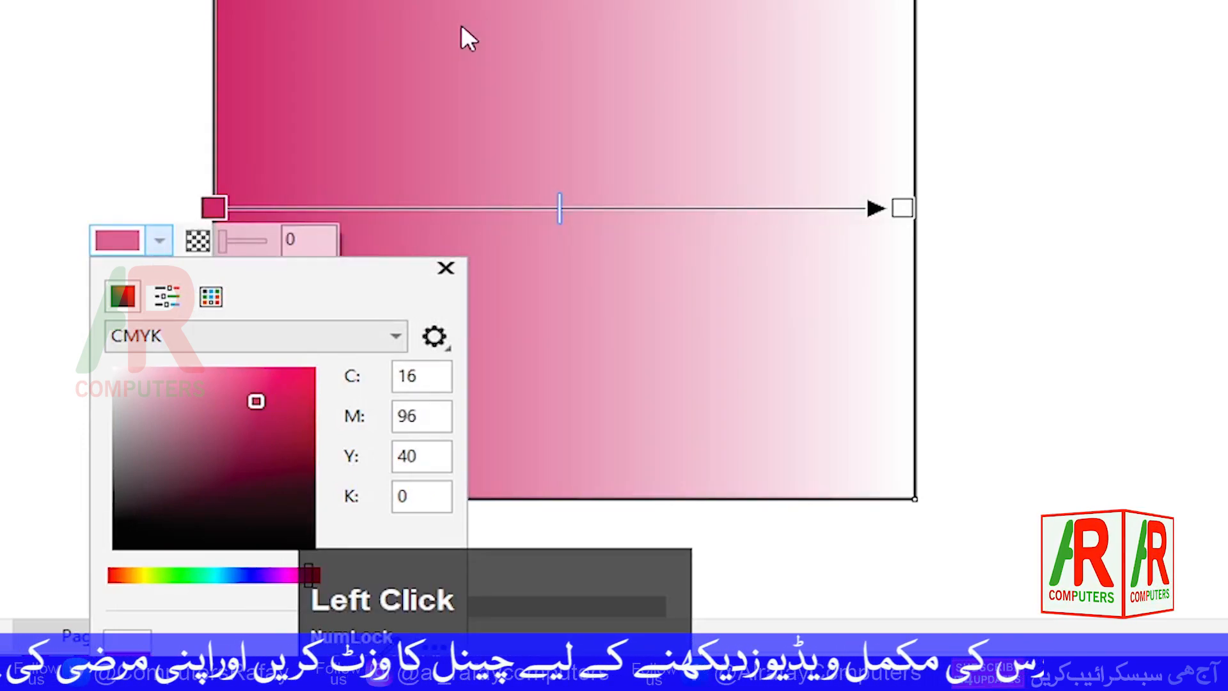
# - Examine the start node colour in the sliders, RGB model and palette views, then close the colour picker
pyautogui.click(169, 301)
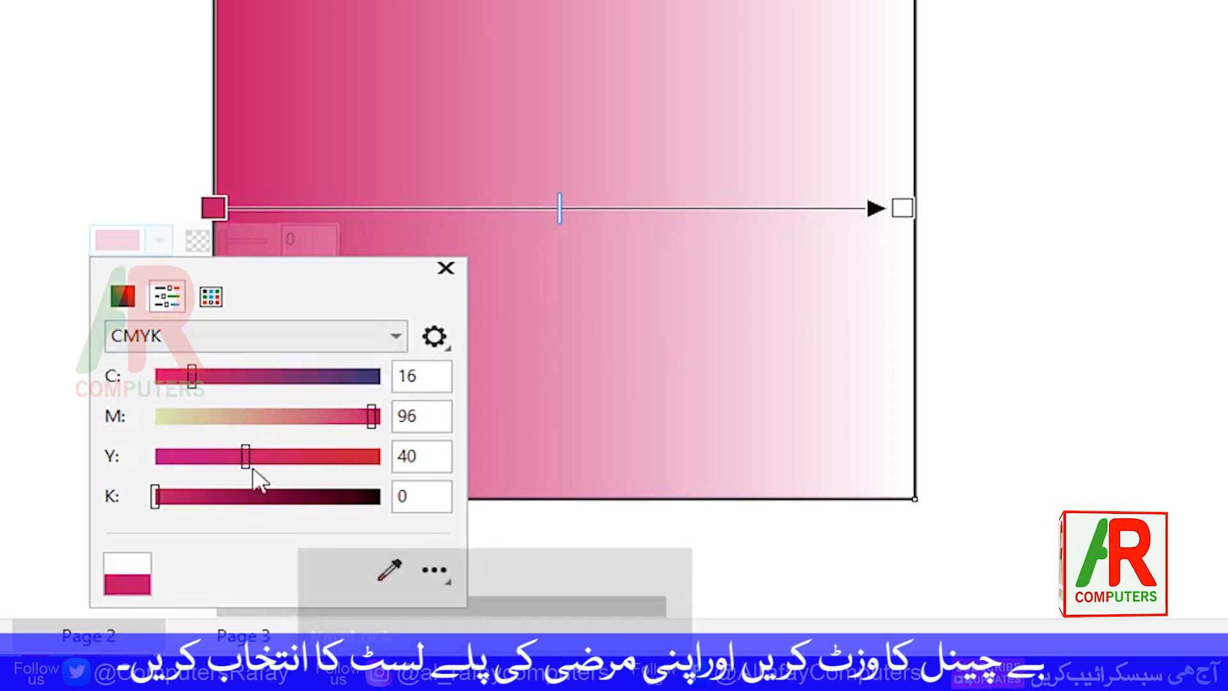
pyautogui.click(396, 342)
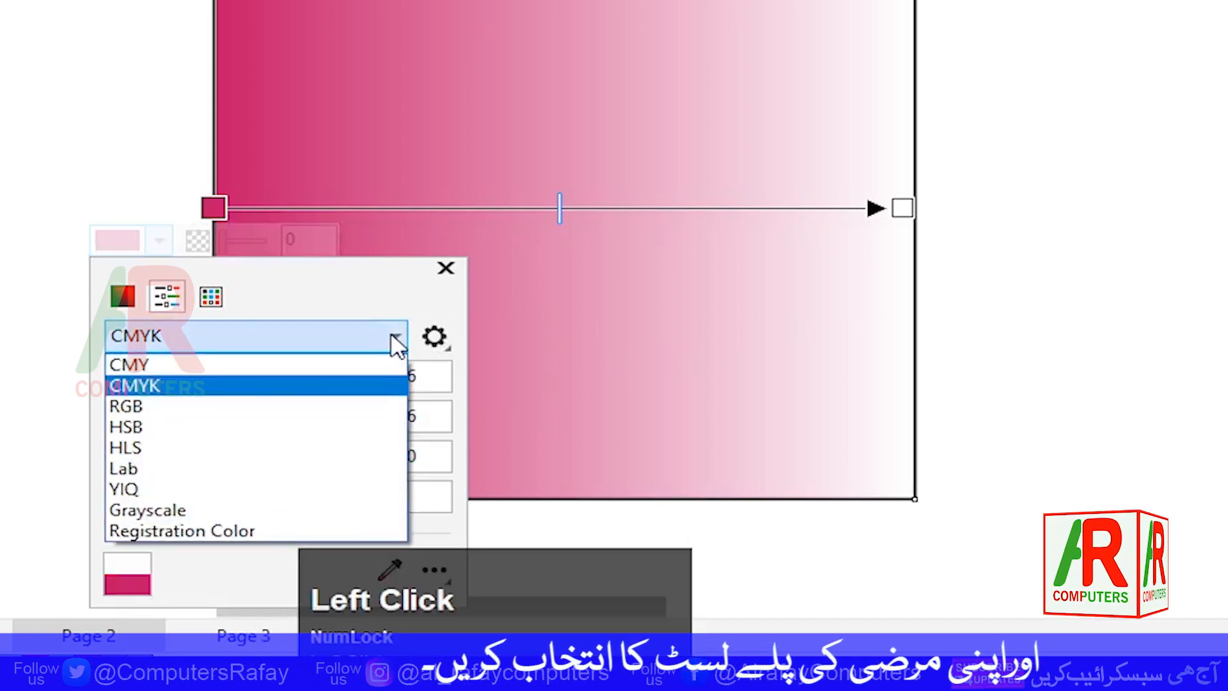
pyautogui.click(196, 407)
pyautogui.click(198, 343)
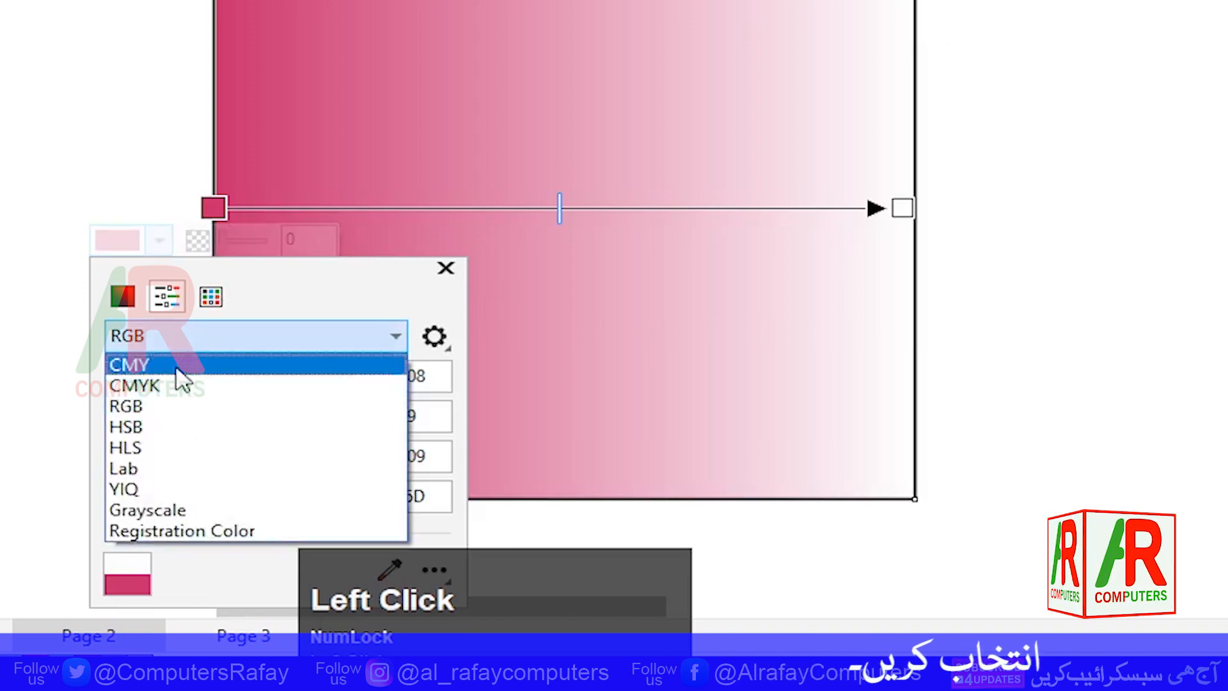
pyautogui.click(177, 406)
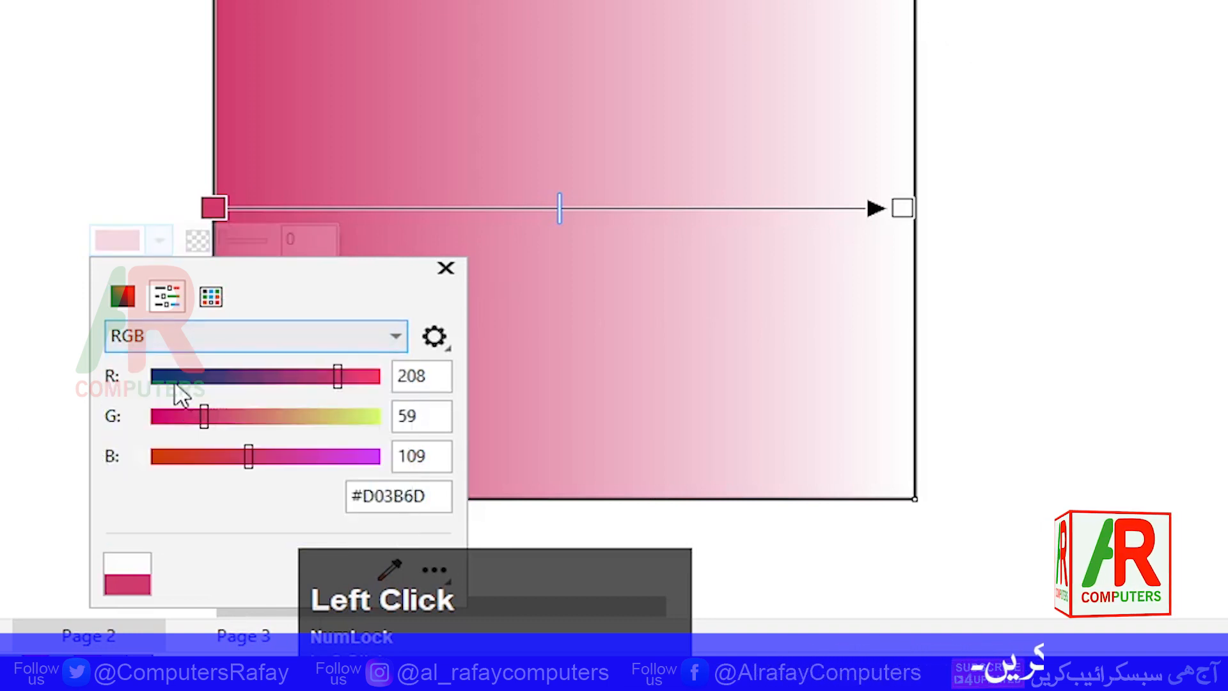
pyautogui.click(211, 297)
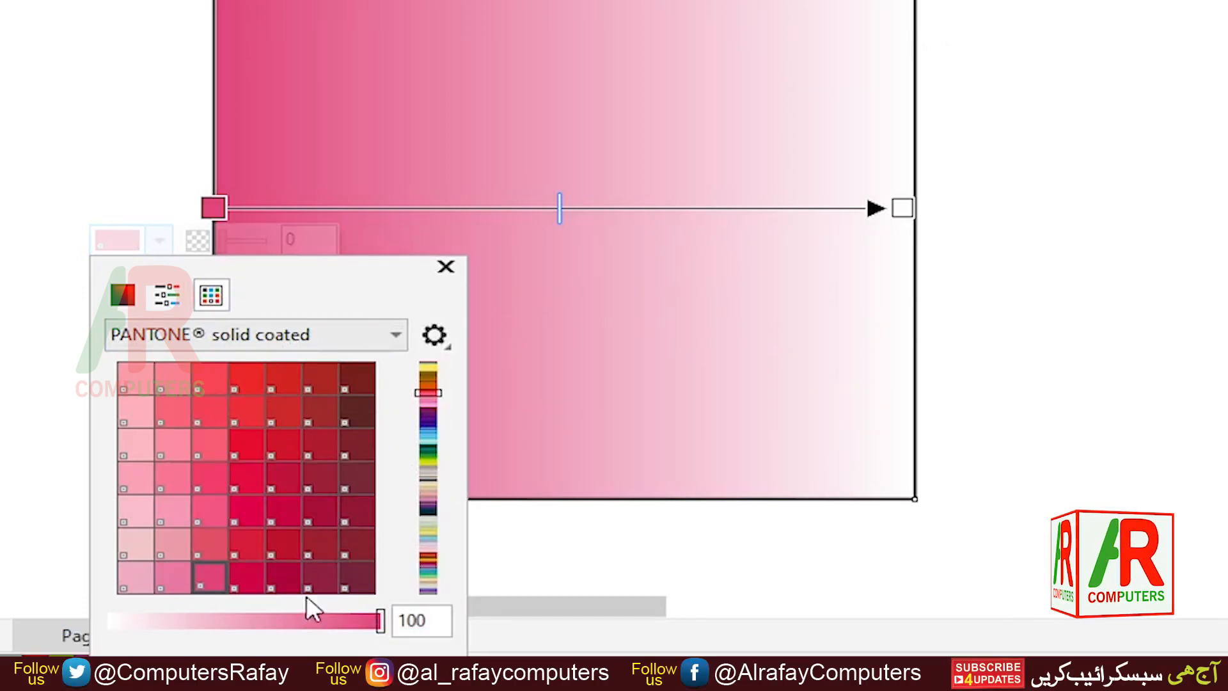
pyautogui.click(123, 297)
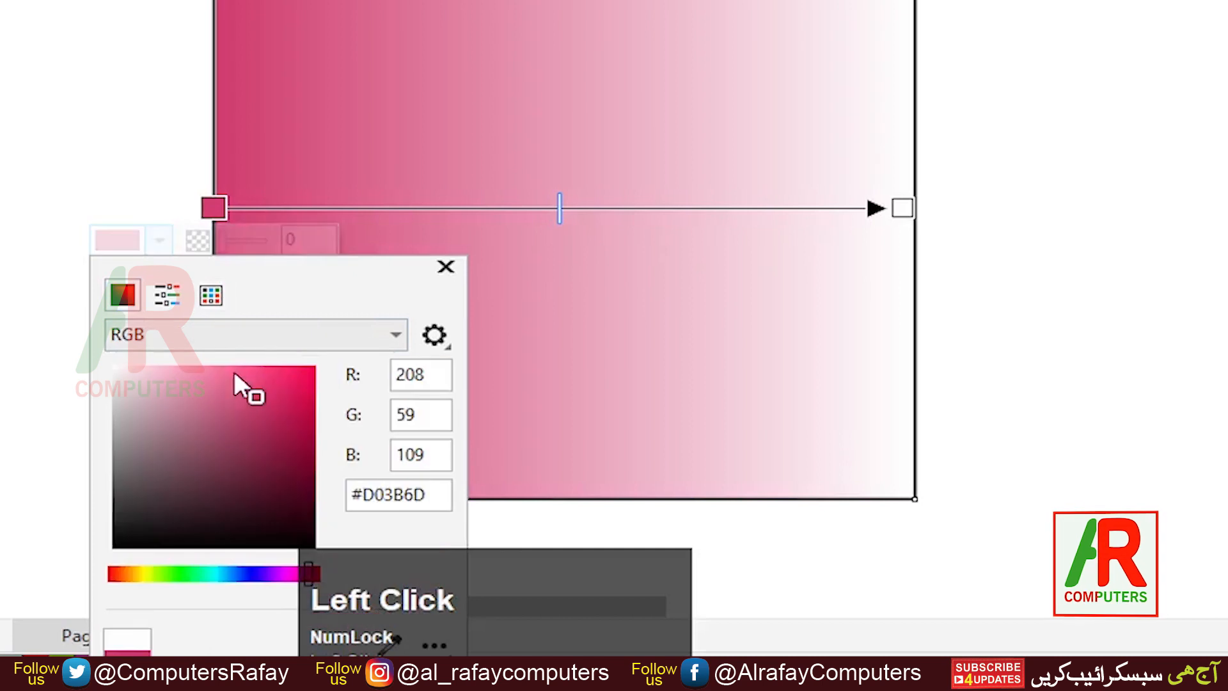
pyautogui.click(446, 267)
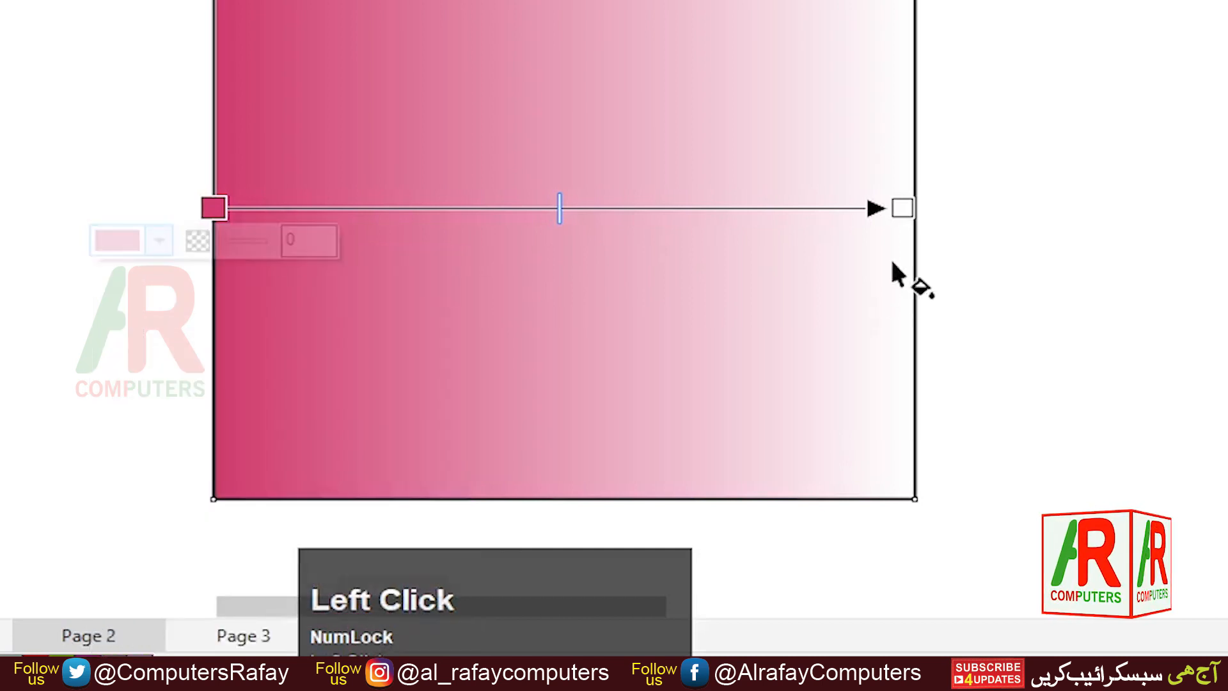
# - Set the gradient's end node colour to green (C68 M0 Y100 K0) and close the colour picker
pyautogui.click(902, 208)
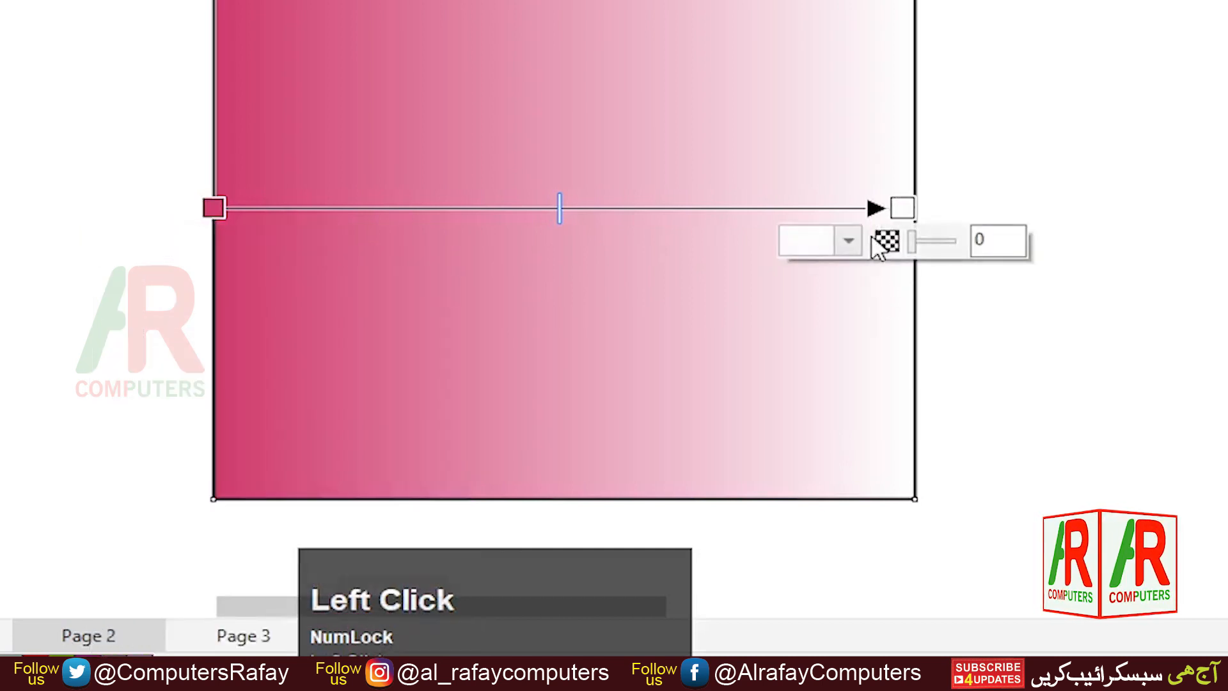
pyautogui.click(850, 241)
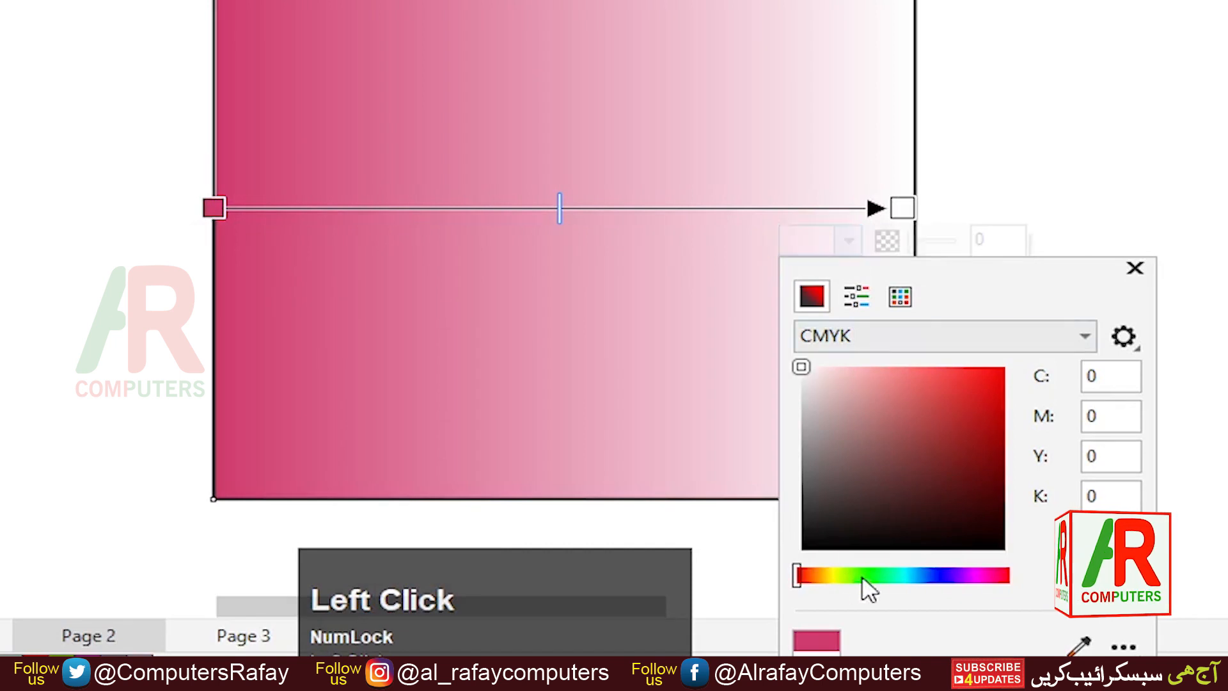
pyautogui.moveTo(864, 578); pyautogui.dragTo(877, 575)
pyautogui.click(984, 384)
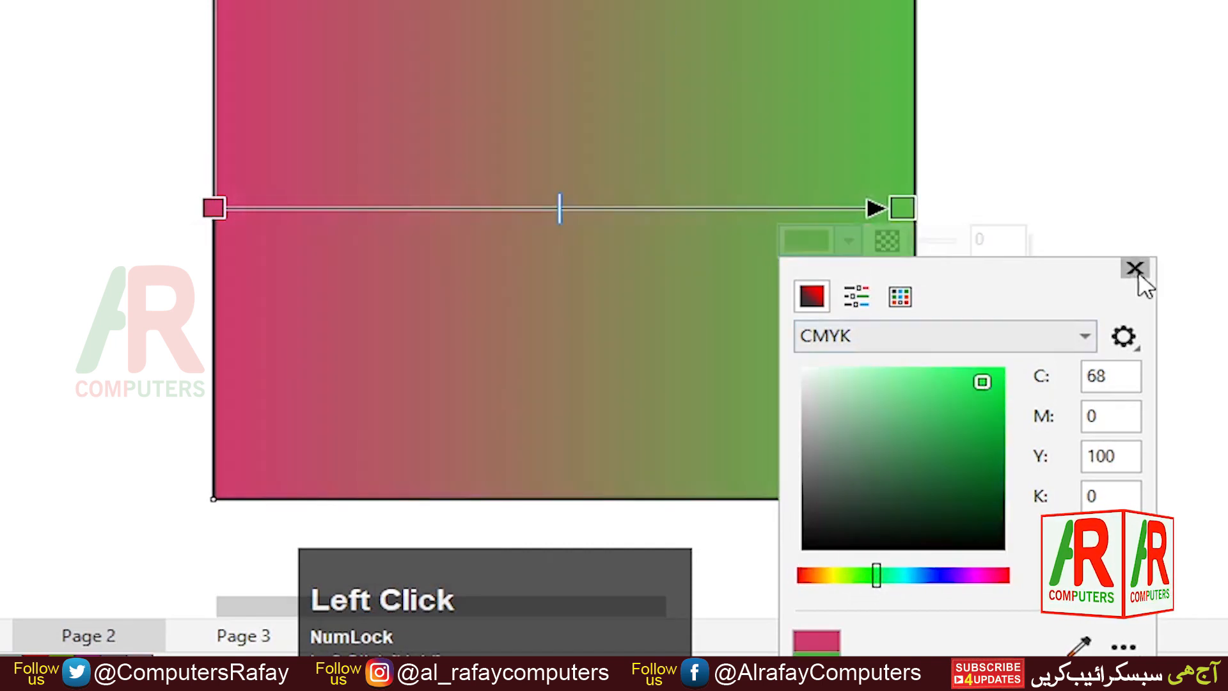
pyautogui.click(1137, 269)
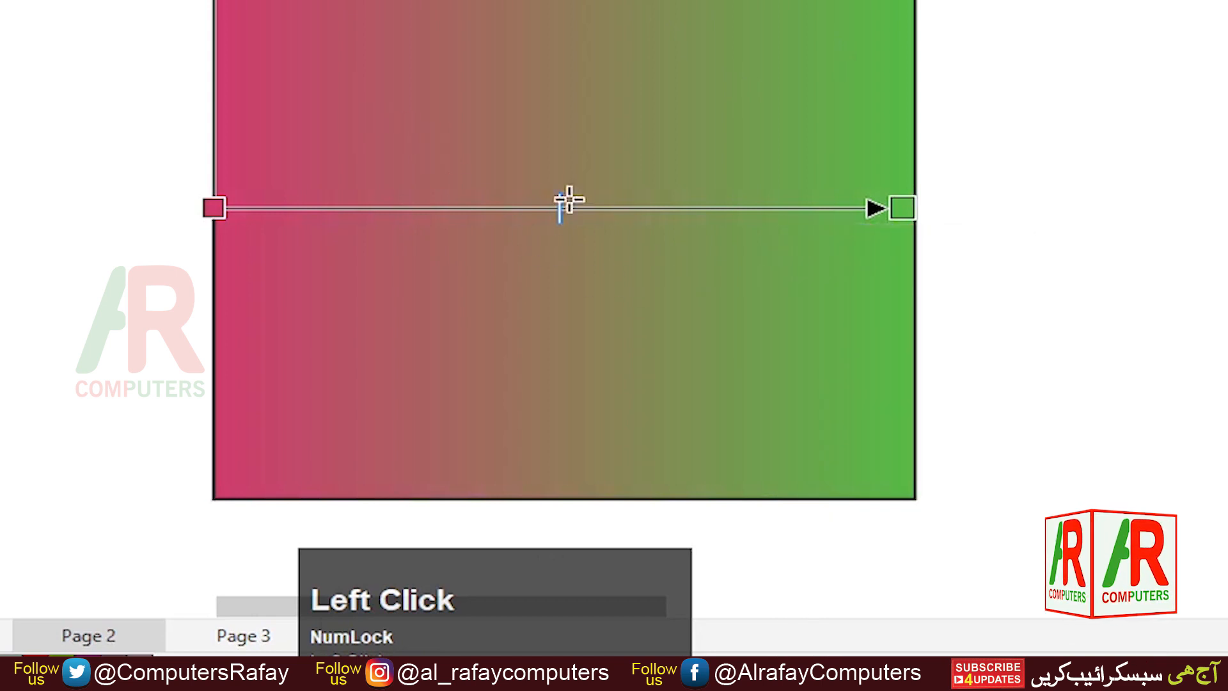
# - Drag the gradient's midpoint slider toward each end and back to the centre
pyautogui.moveTo(570, 201); pyautogui.dragTo(339, 210)
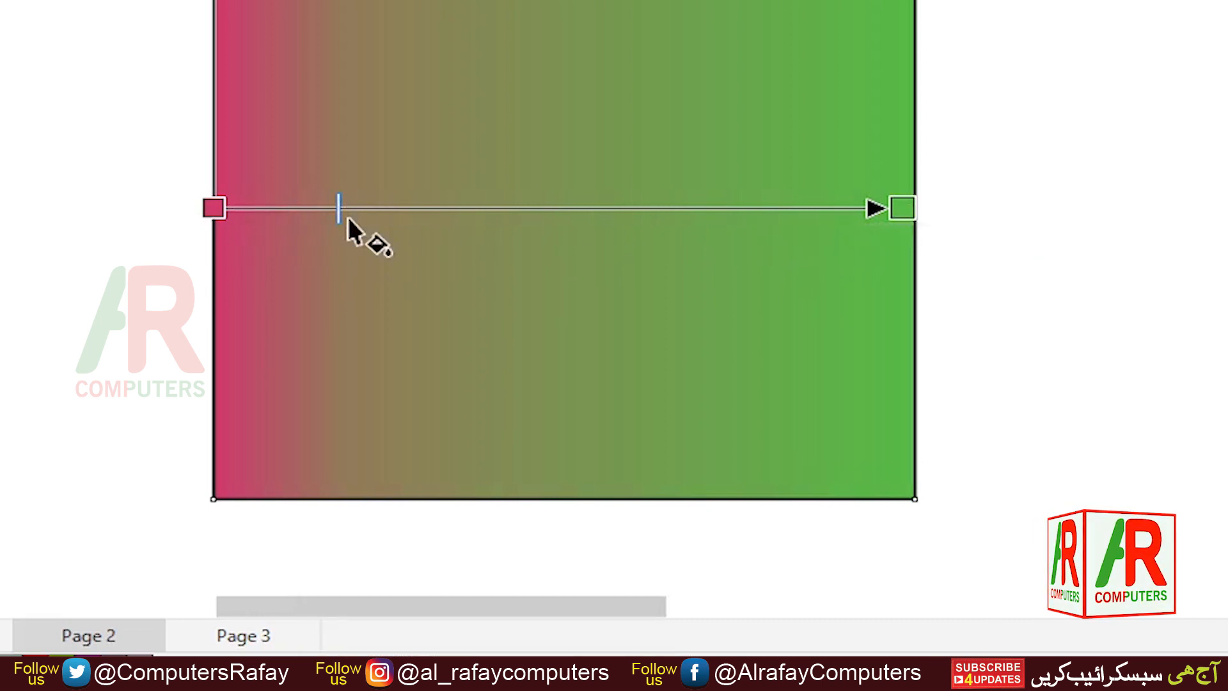
pyautogui.moveTo(341, 210); pyautogui.dragTo(562, 208)
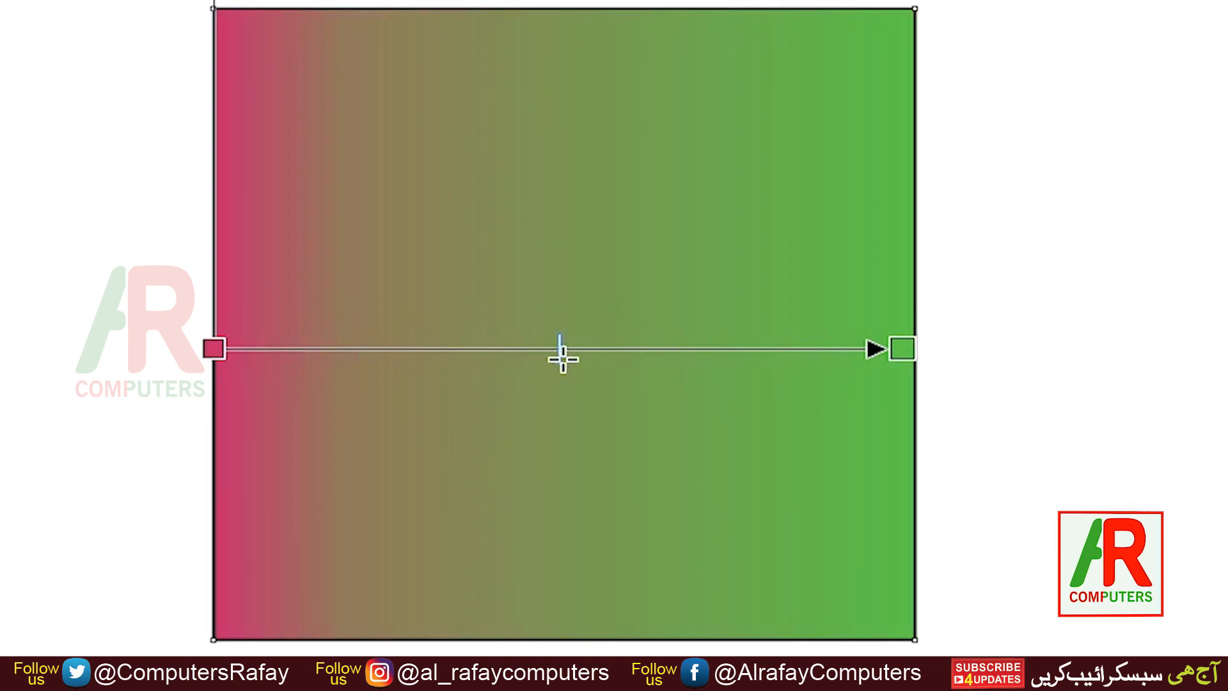
pyautogui.moveTo(563, 359); pyautogui.dragTo(789, 372)
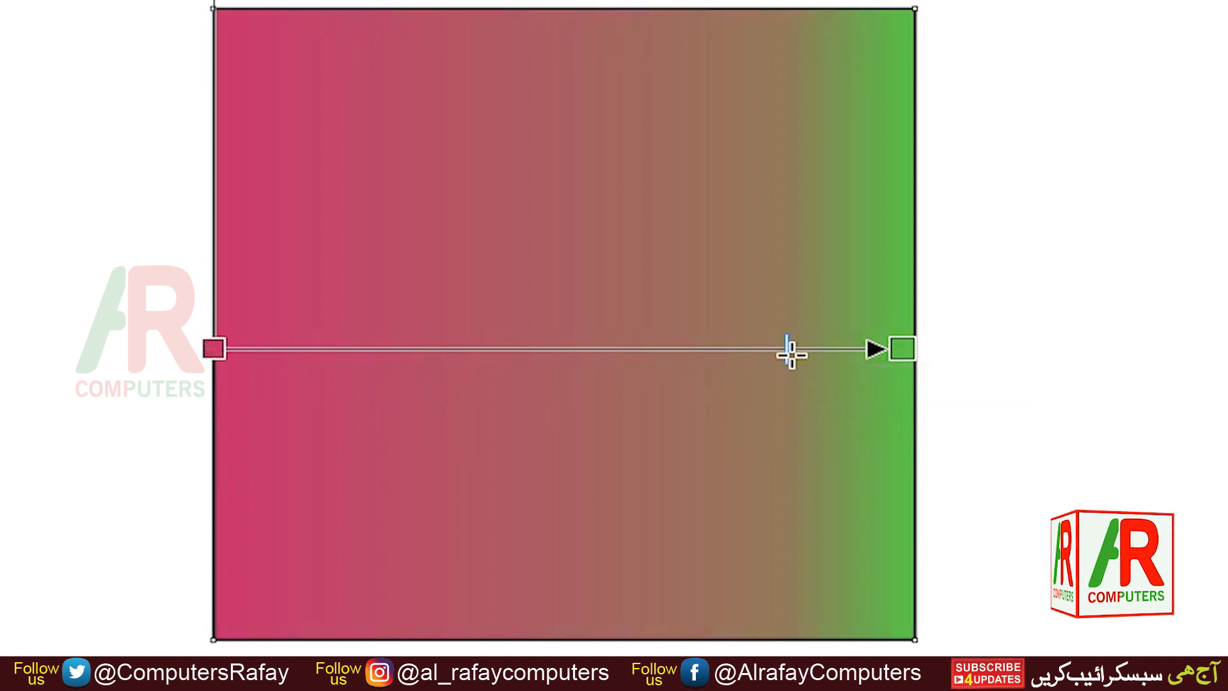
pyautogui.moveTo(784, 354); pyautogui.dragTo(570, 354)
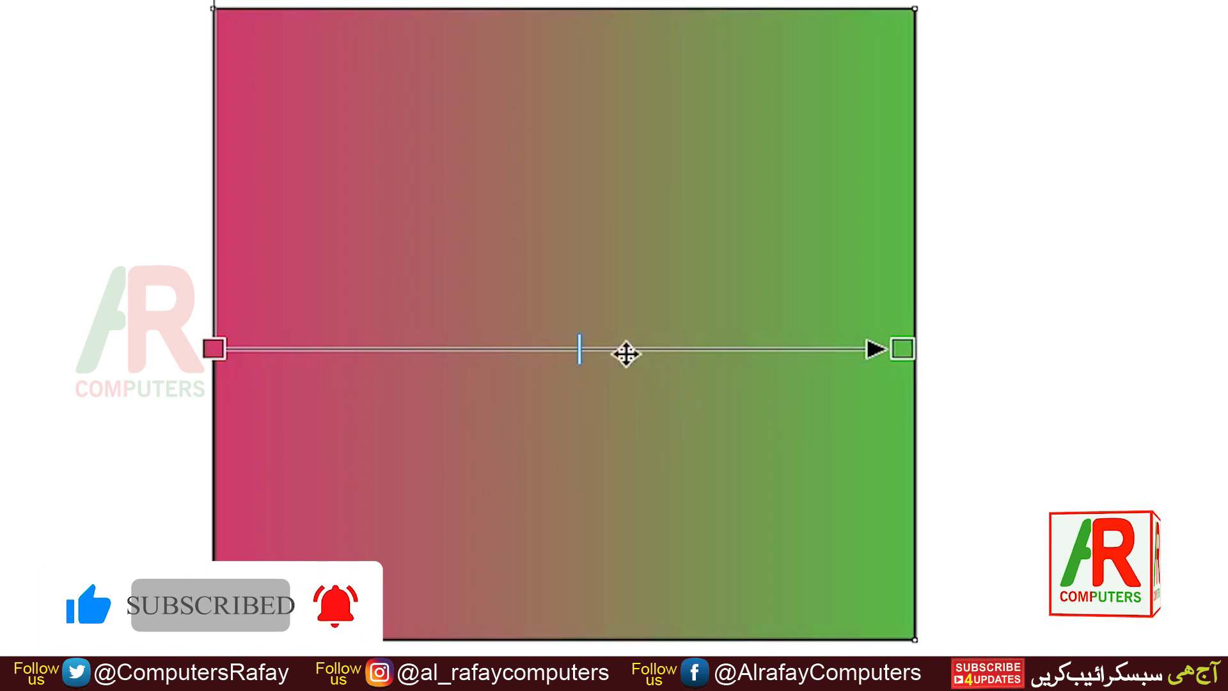
# - Add a colour node at the gradient's centre and set it to yellow (C11 M10 Y100 K0)
pyautogui.doubleClick(625, 349)
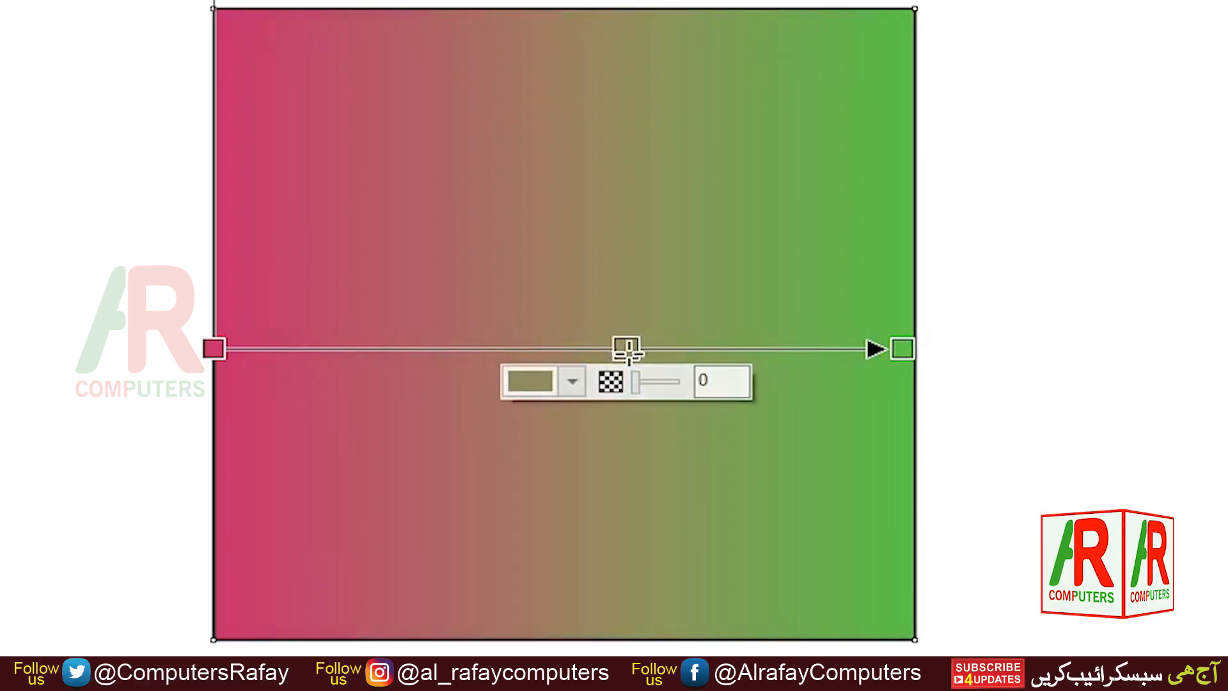
pyautogui.moveTo(639, 348); pyautogui.dragTo(575, 351)
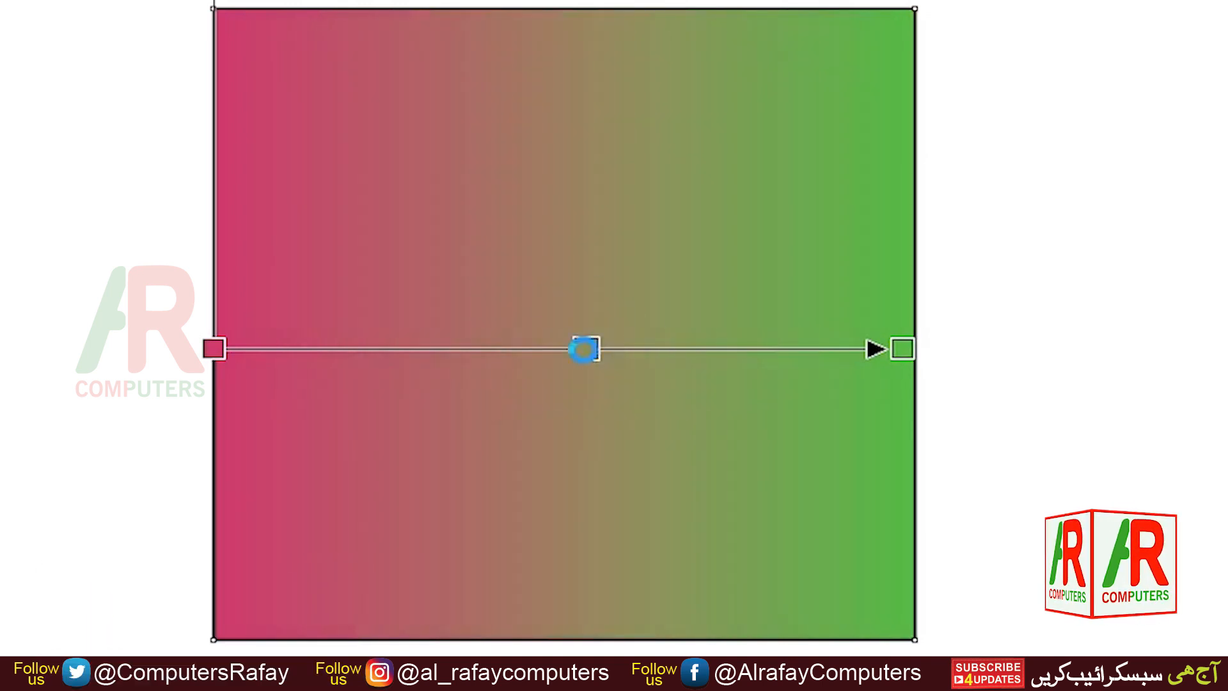
pyautogui.click(533, 382)
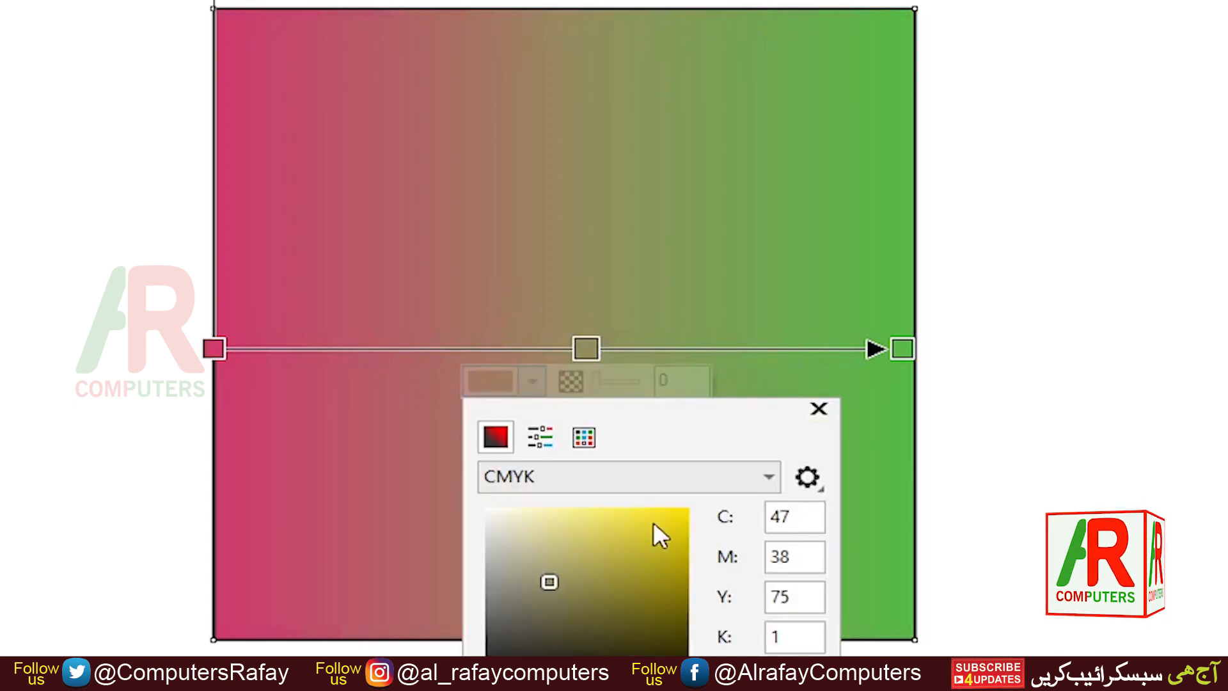
pyautogui.click(673, 522)
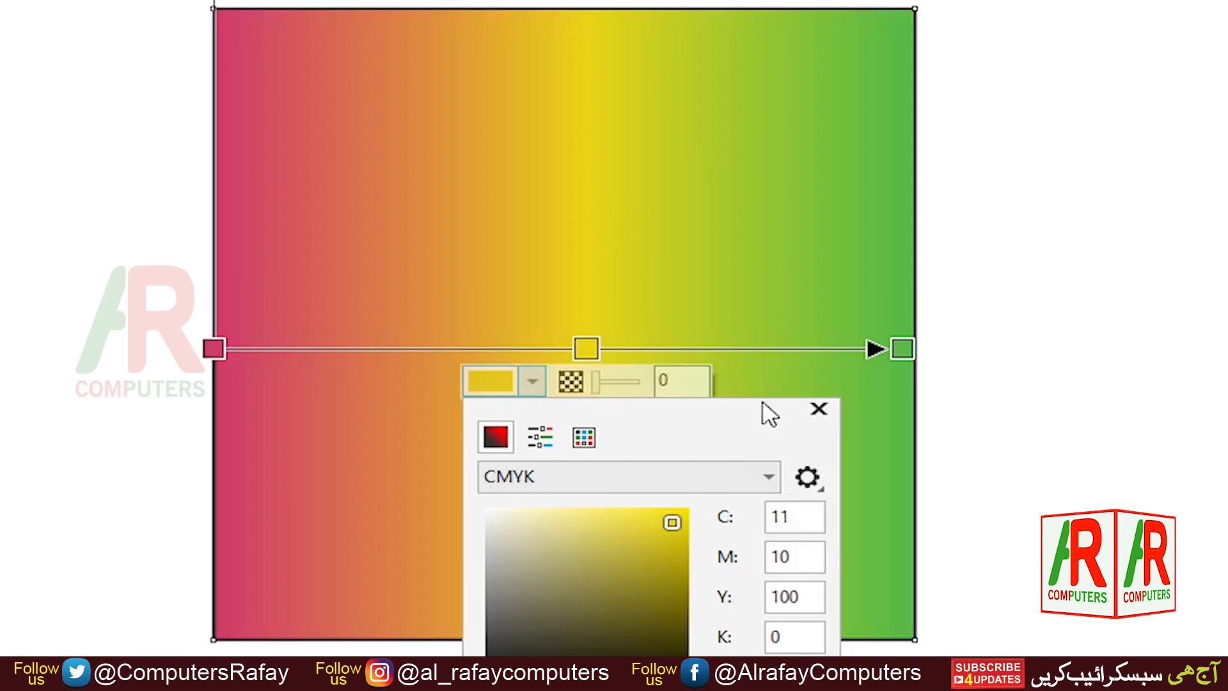
pyautogui.click(819, 411)
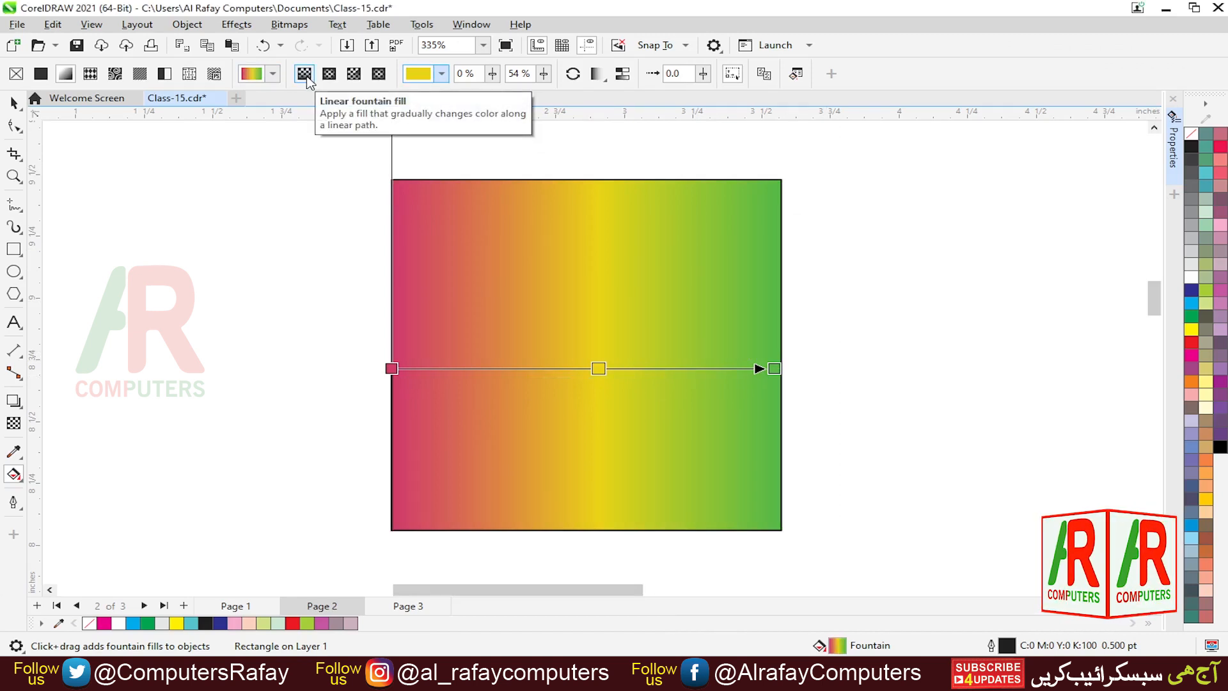
# - Try the first three fountain-fill presets on the square and drag a new gradient across it
pyautogui.click(268, 72)
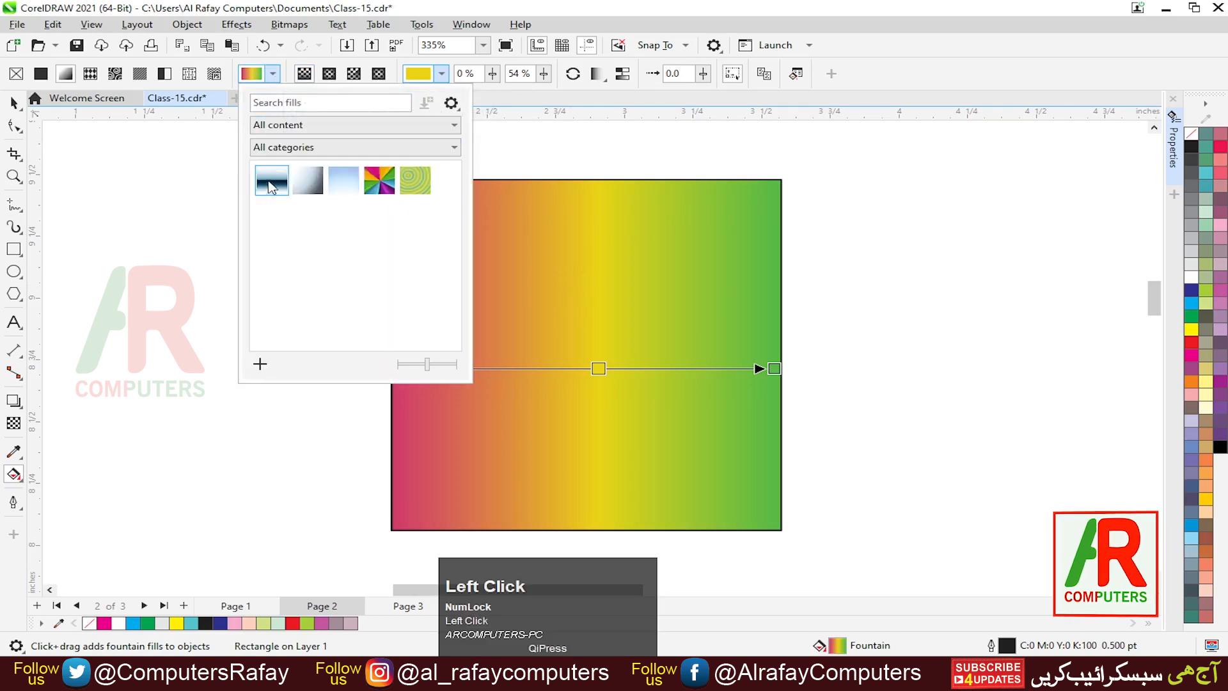
pyautogui.click(272, 186)
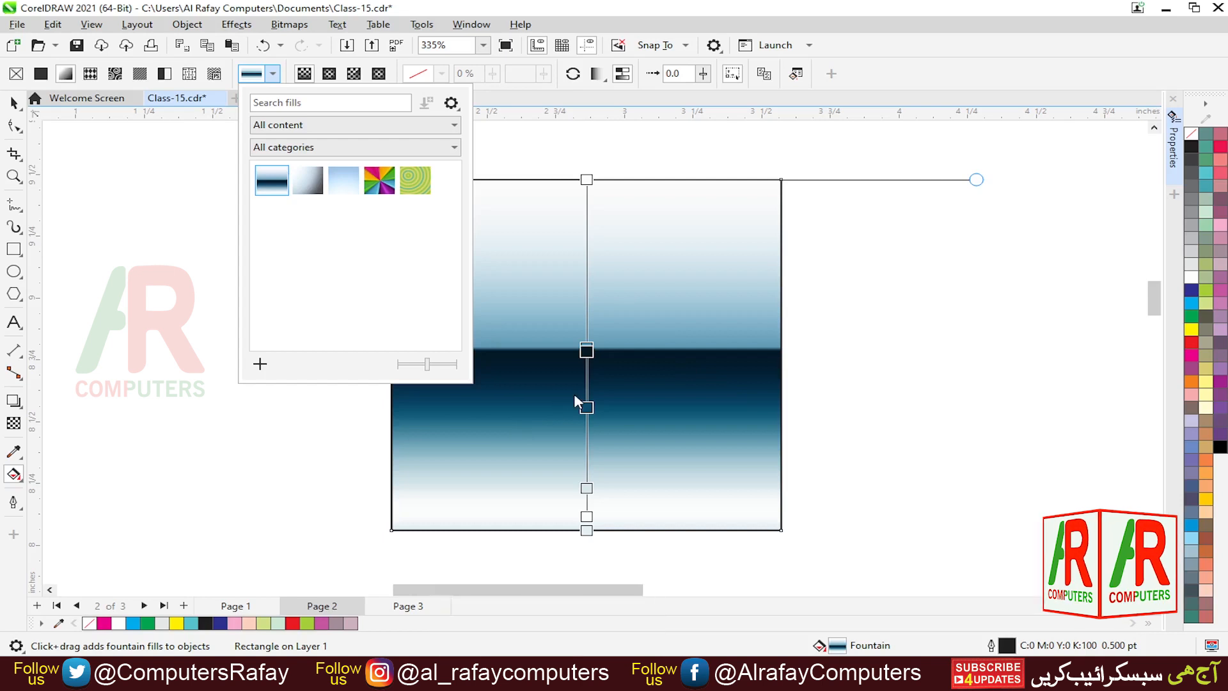
pyautogui.click(304, 192)
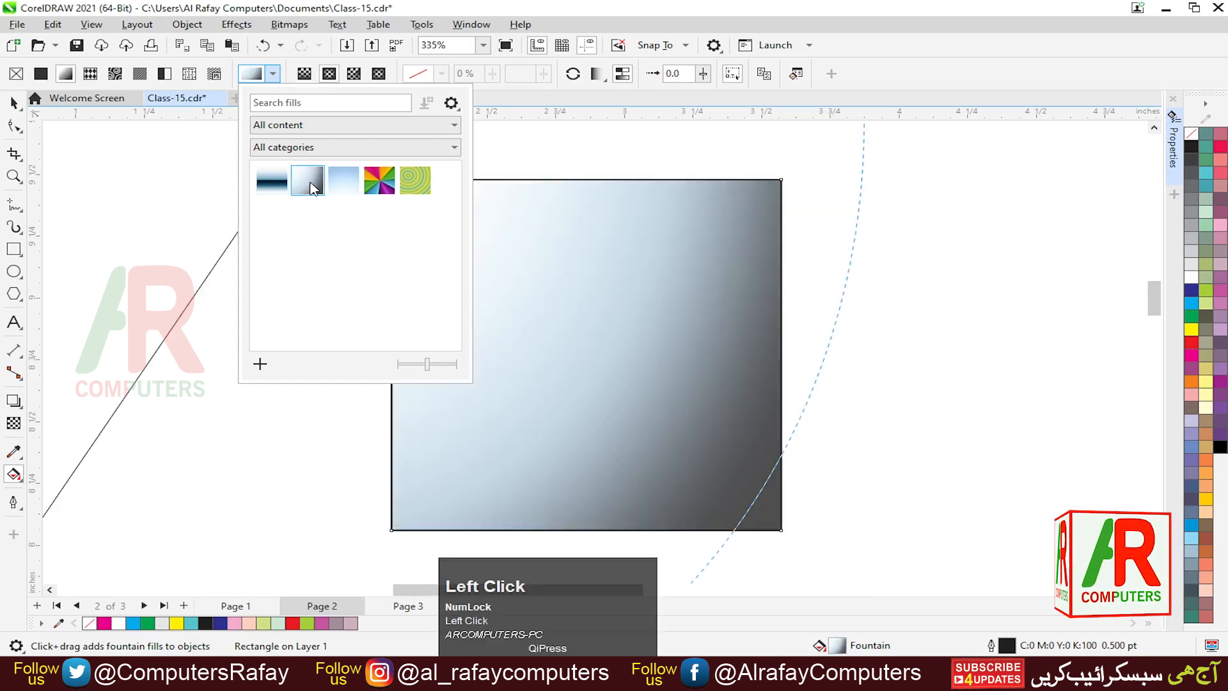
pyautogui.click(348, 190)
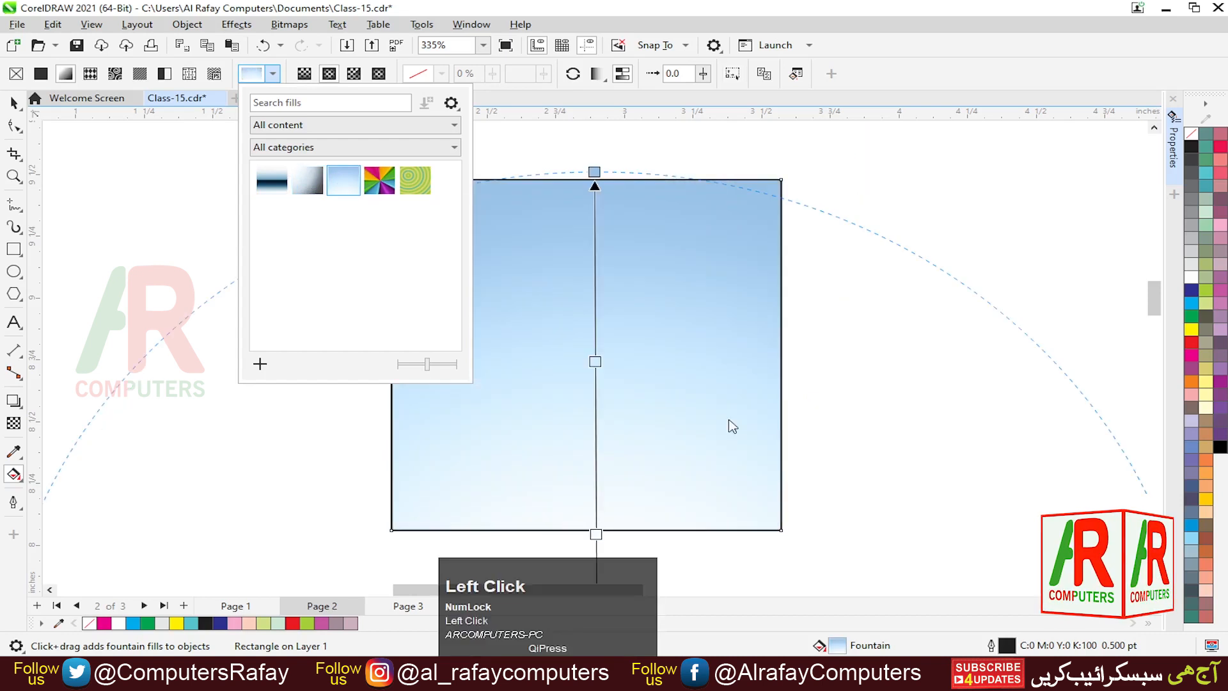
pyautogui.click(595, 183)
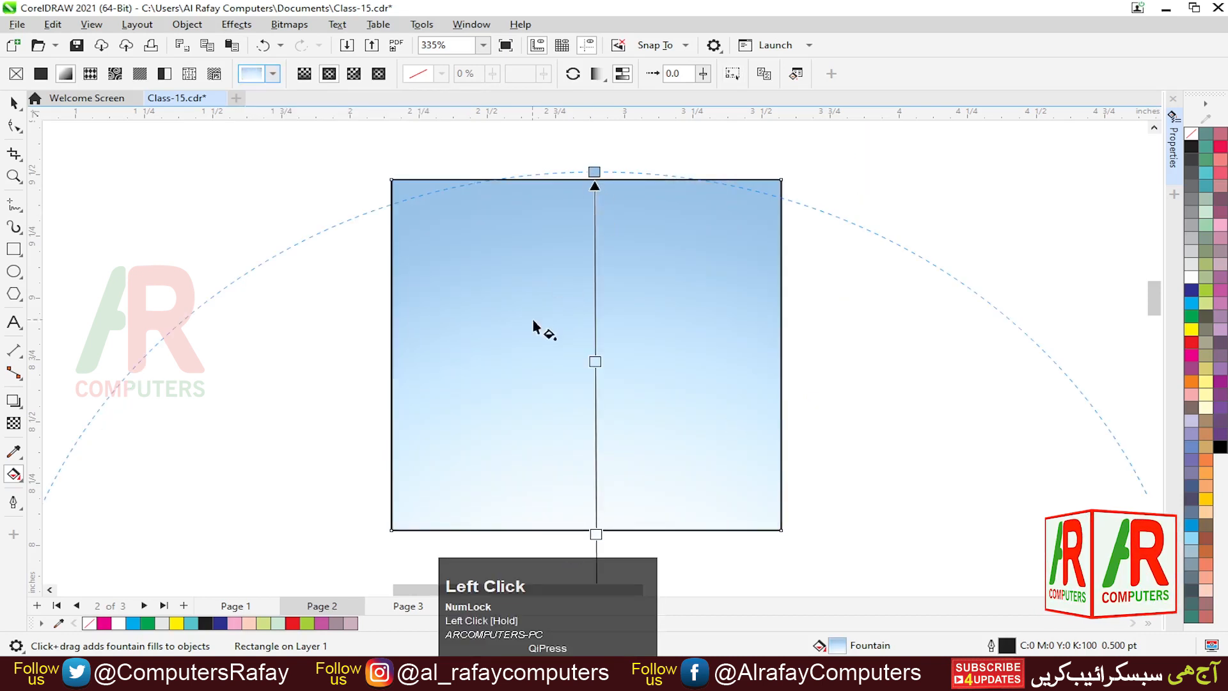
pyautogui.moveTo(533, 286); pyautogui.dragTo(628, 374)
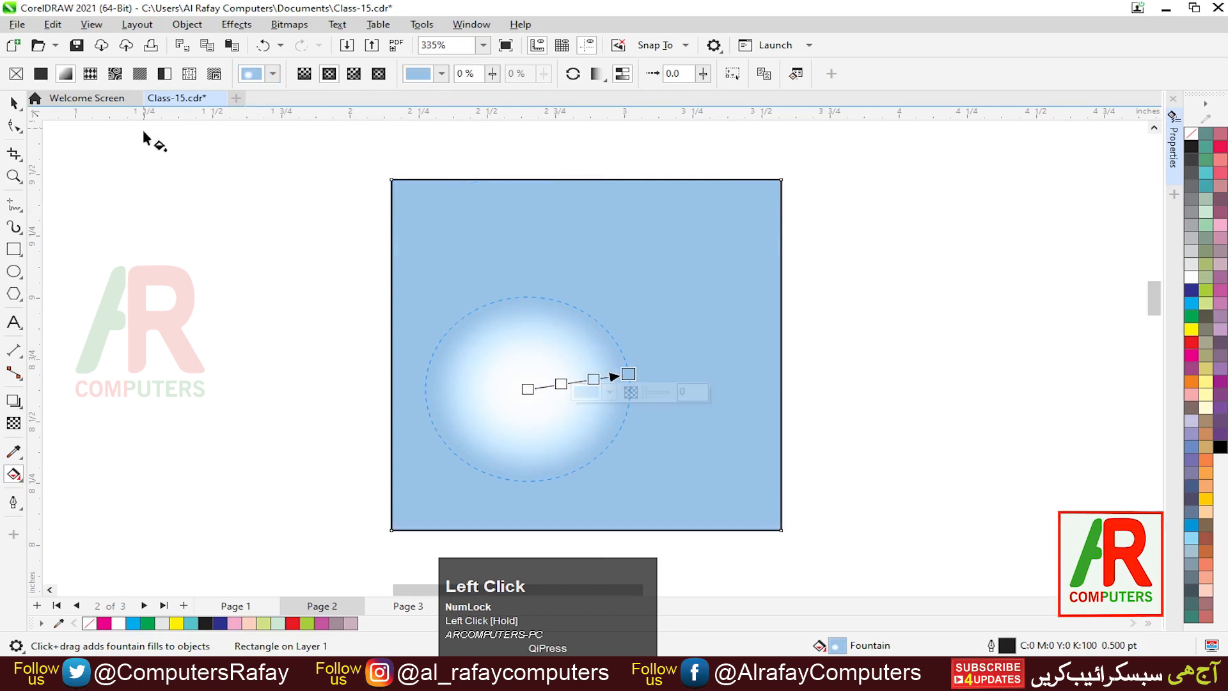
# - Apply the grey gradient preset as an elliptical fill and enlarge it around the square's centre
pyautogui.click(274, 75)
pyautogui.click(307, 179)
pyautogui.click(500, 373)
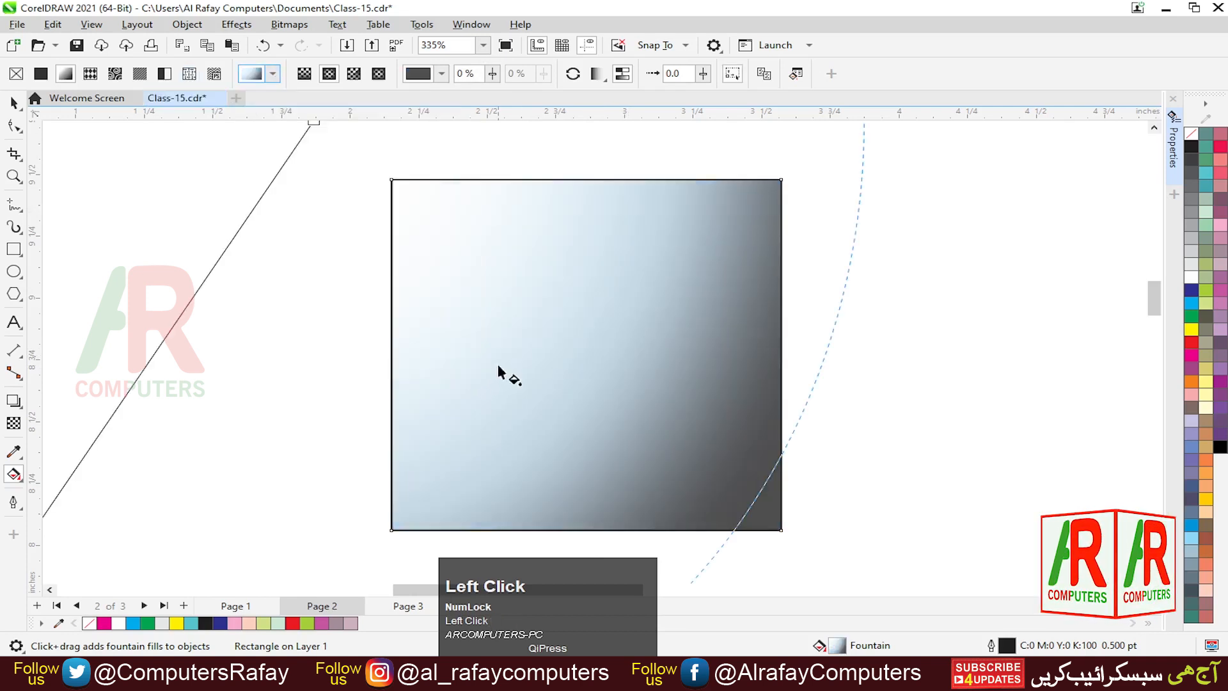
pyautogui.moveTo(570, 367); pyautogui.dragTo(573, 394)
pyautogui.moveTo(702, 302); pyautogui.dragTo(587, 320)
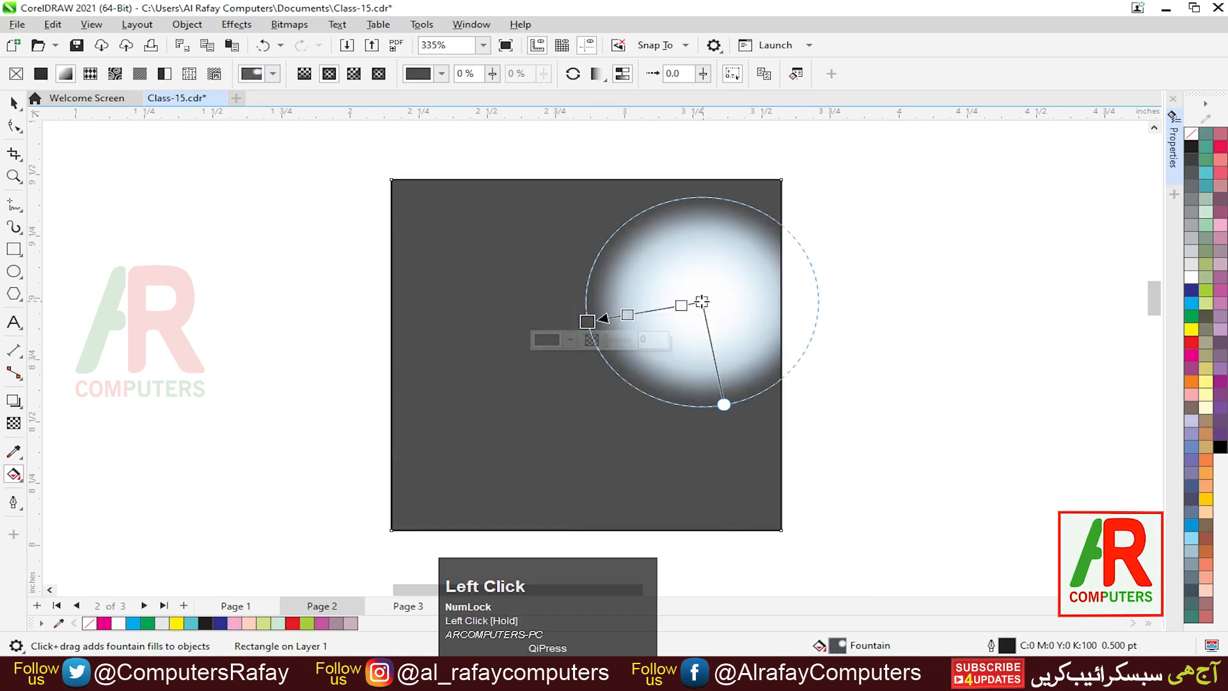
pyautogui.moveTo(701, 302); pyautogui.dragTo(510, 277)
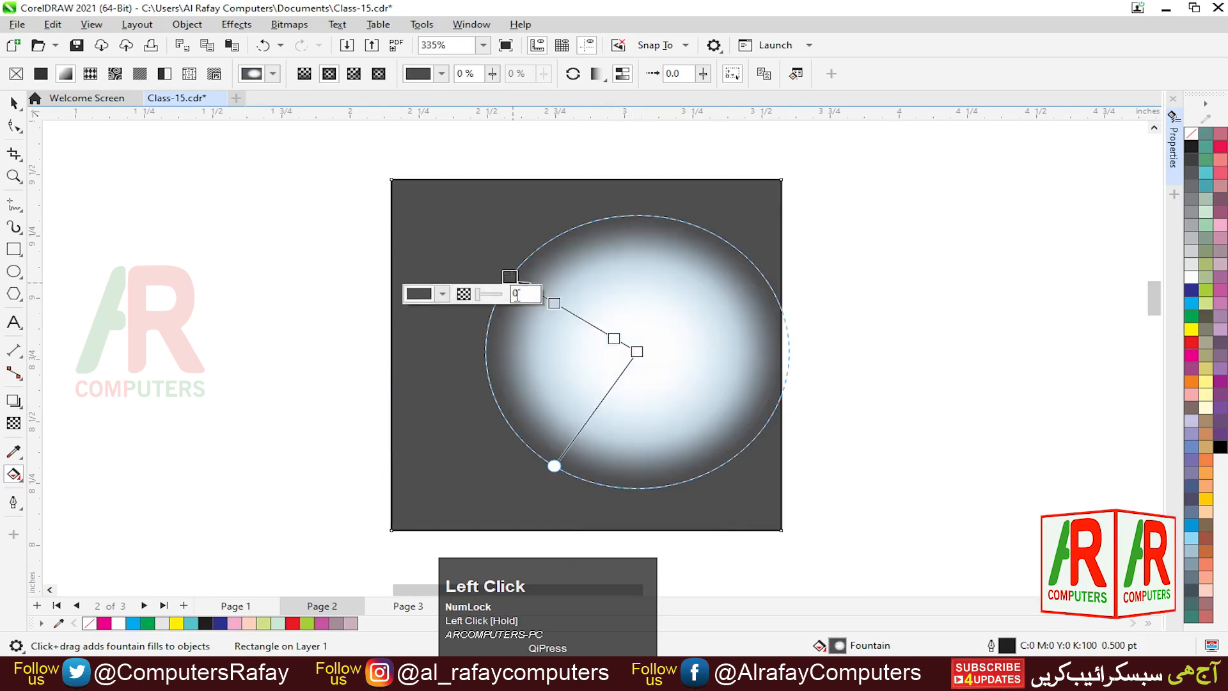
# - Adjust the elliptical gradient's intermediate node and radius handle, undoing the last handle drag
pyautogui.click(636, 351)
pyautogui.click(512, 279)
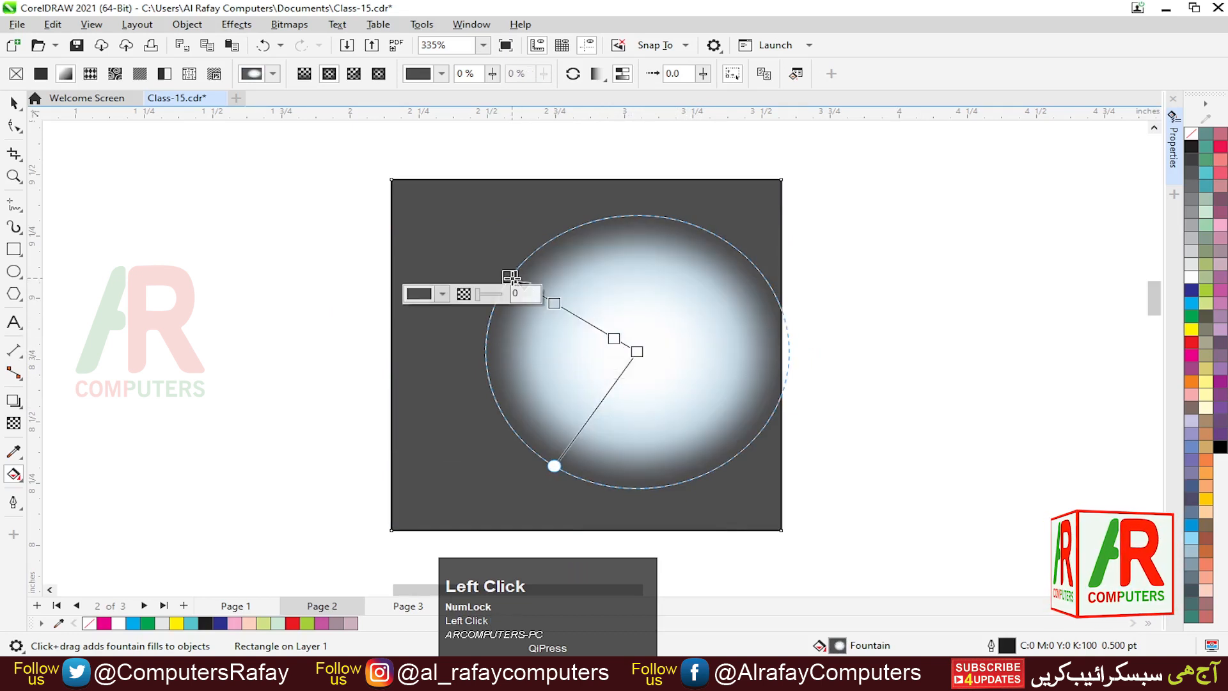
pyautogui.moveTo(555, 303); pyautogui.dragTo(559, 305)
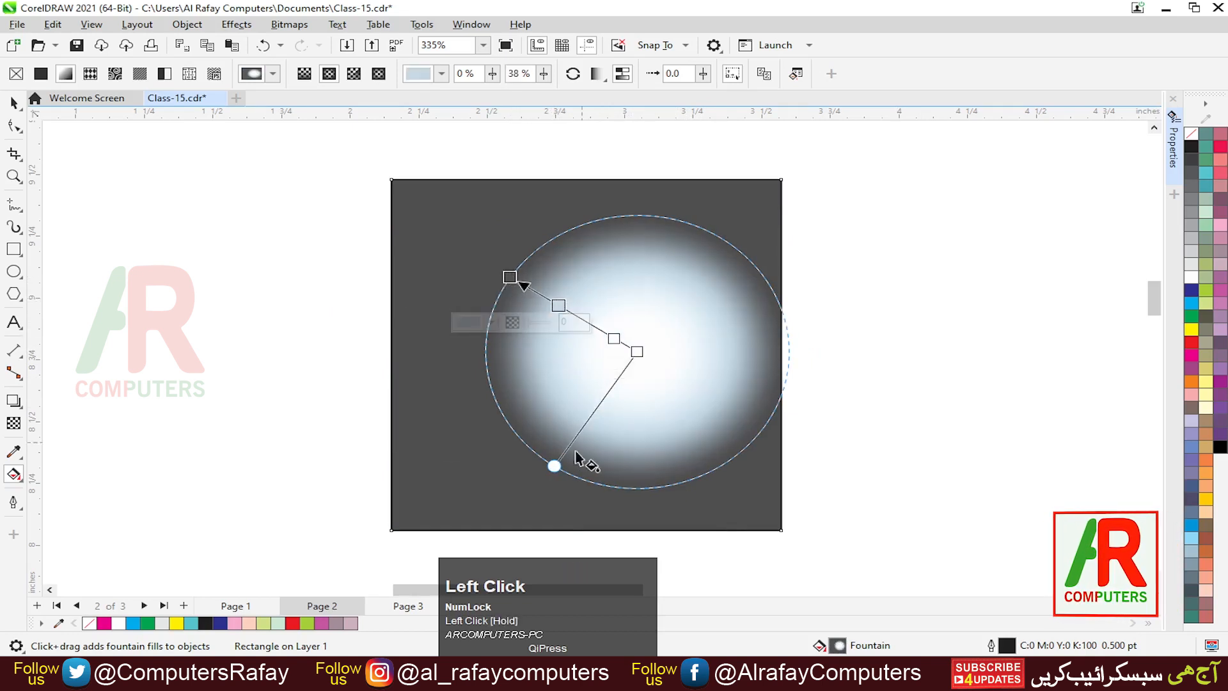
pyautogui.moveTo(553, 467)
pyautogui.mouseDown()
pyautogui.moveTo(466, 398)
pyautogui.moveTo(559, 482)
pyautogui.moveTo(721, 482)
pyautogui.moveTo(544, 461)
pyautogui.mouseUp()
pyautogui.hotkey('ctrl', 'z')
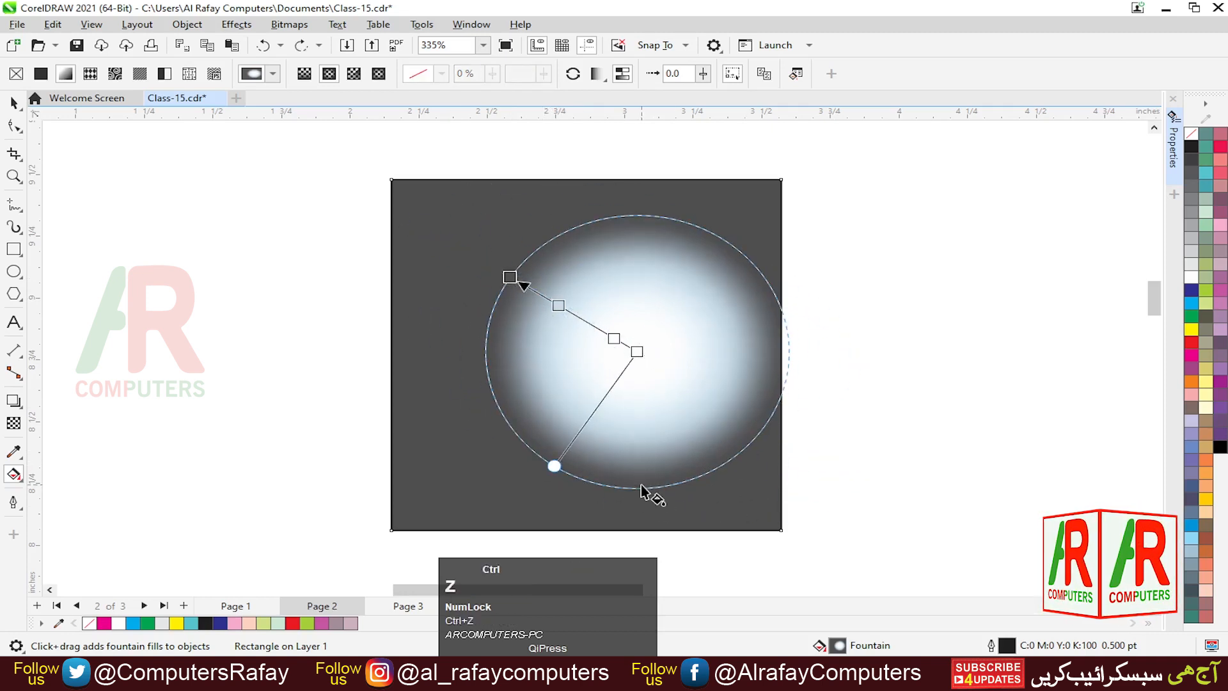
# - Apply the green concentric-rings fill preset after trying the rainbow conical preset, and check the preset content filter
pyautogui.click(272, 75)
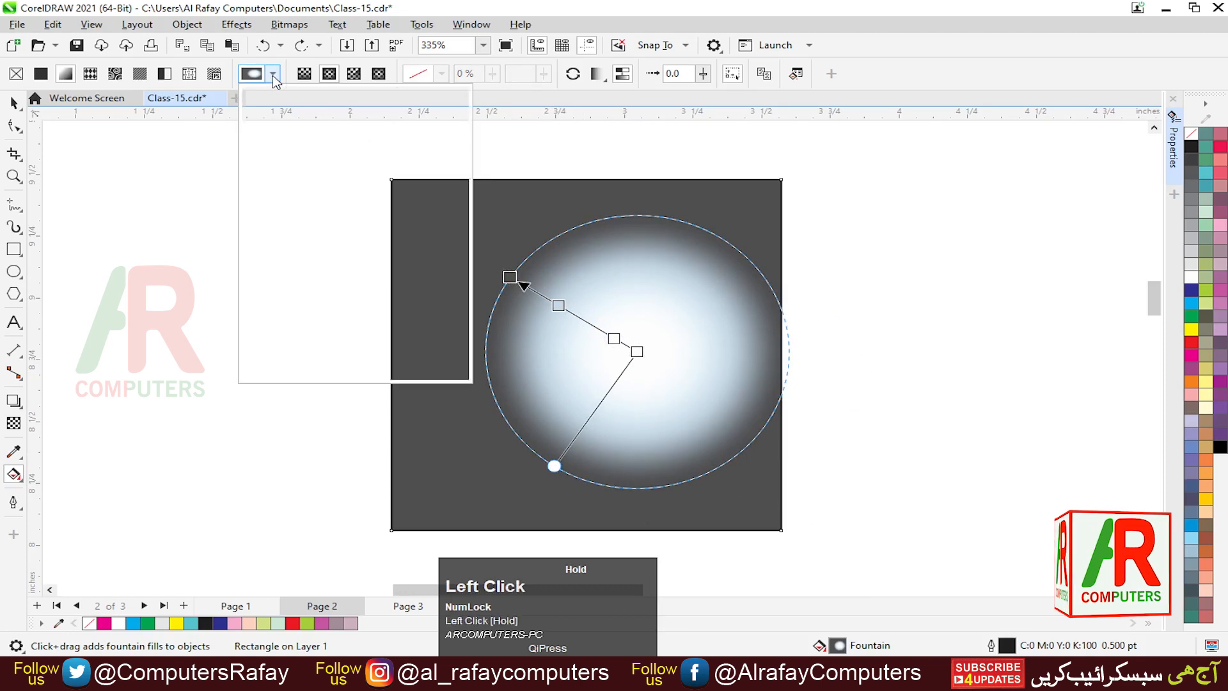
pyautogui.click(374, 187)
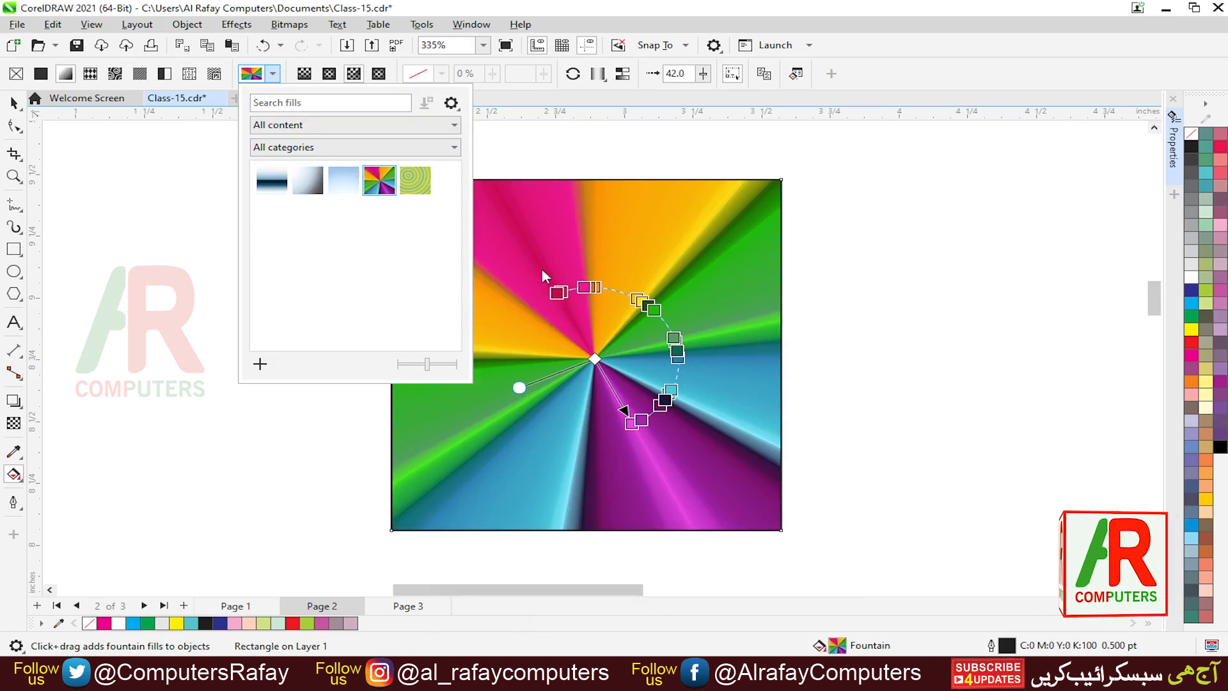
pyautogui.click(429, 190)
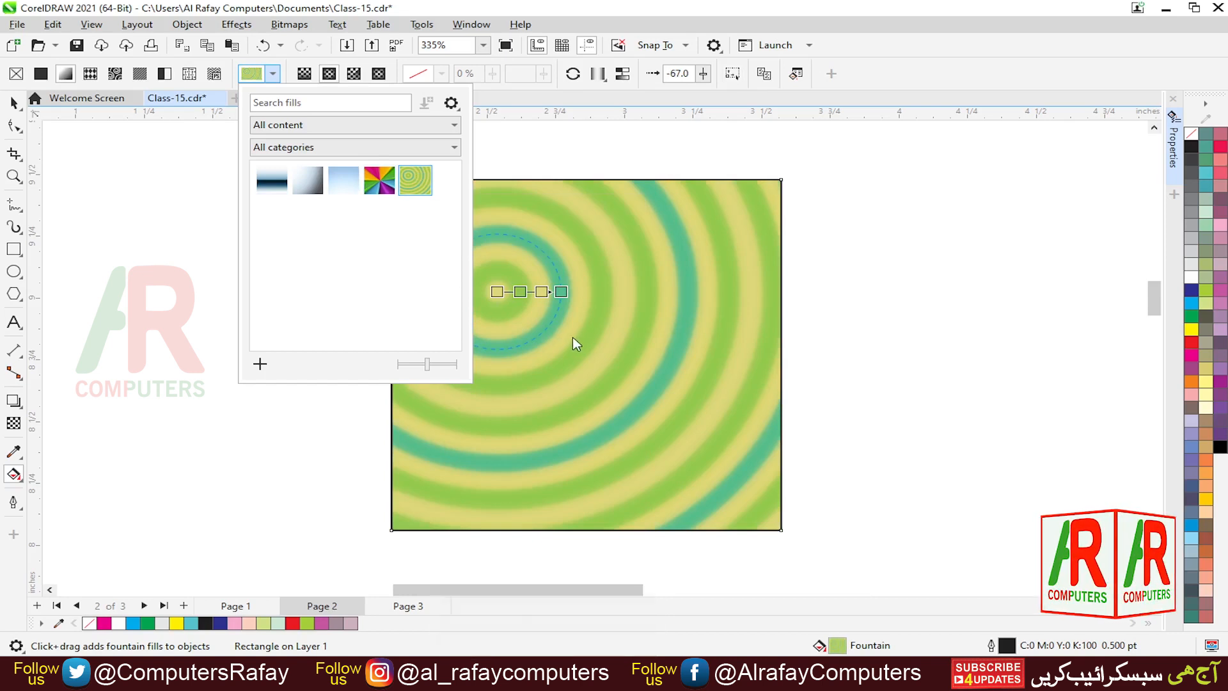
pyautogui.click(462, 154)
pyautogui.click(448, 161)
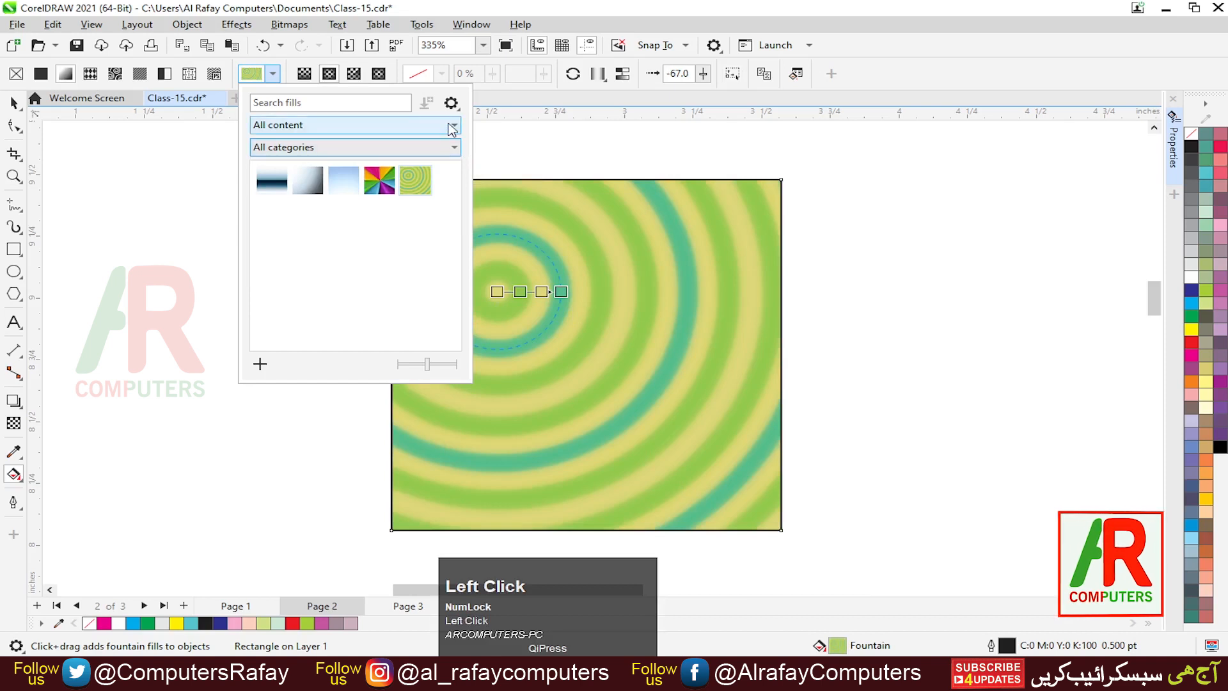
pyautogui.click(452, 128)
pyautogui.click(453, 128)
pyautogui.click(606, 344)
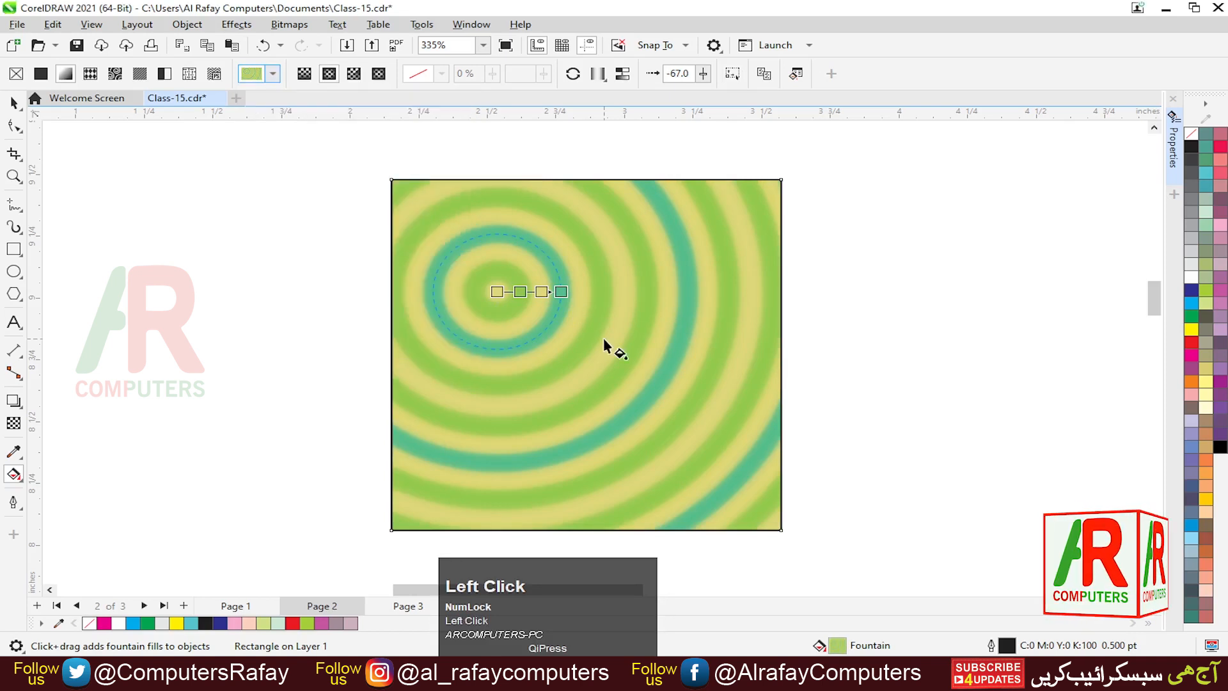
# - Switch the fill to a conical fountain fill and move its centre near the middle of the square
pyautogui.click(328, 75)
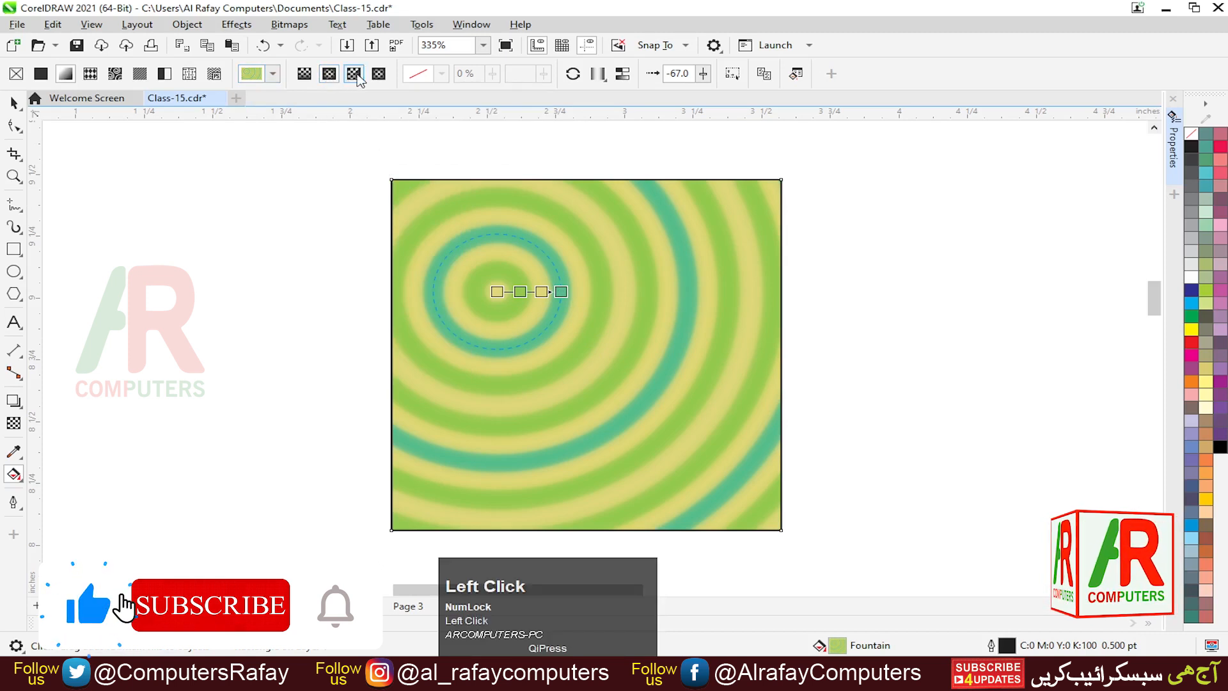
pyautogui.click(354, 74)
pyautogui.moveTo(504, 336); pyautogui.dragTo(589, 336)
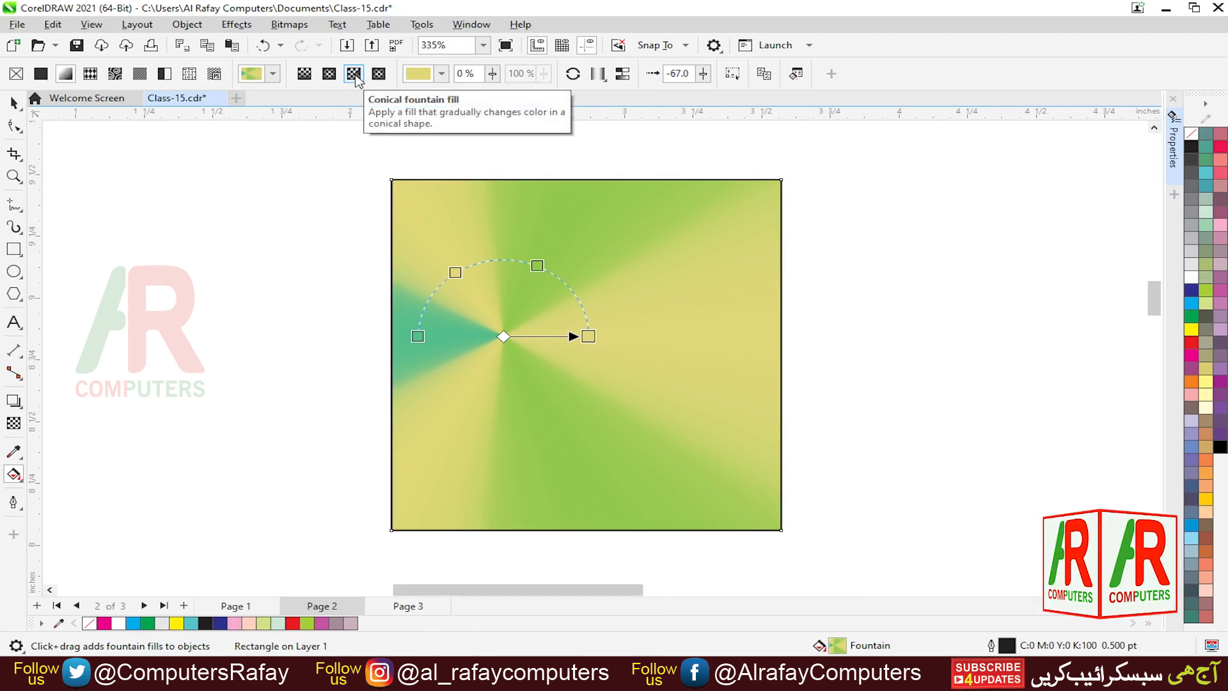
pyautogui.moveTo(562, 360); pyautogui.dragTo(624, 360)
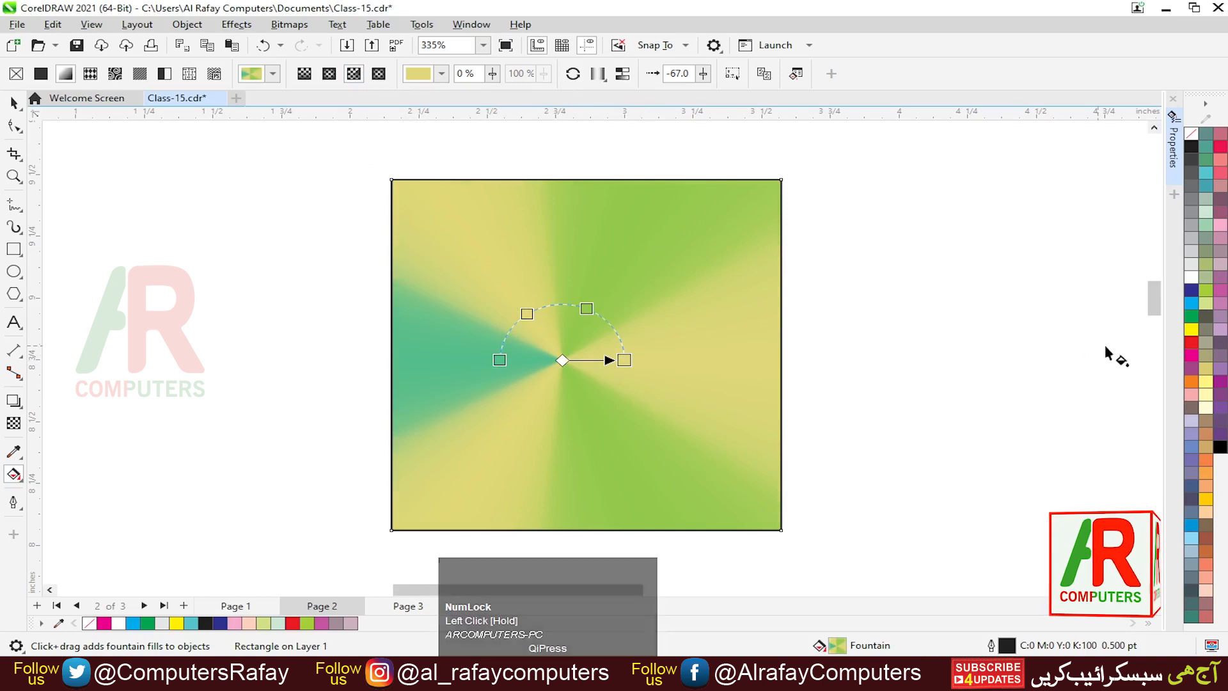
# - Set the conical gradient's end node to Blue and return to the Pick tool
pyautogui.click(1190, 291)
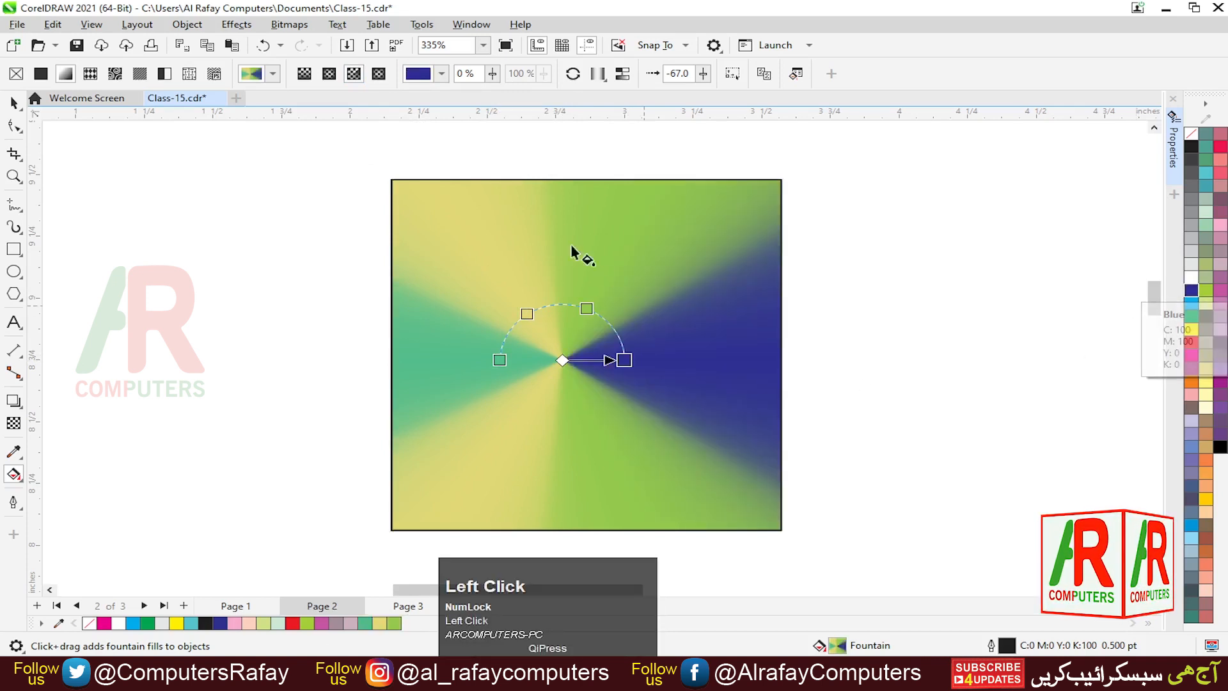
pyautogui.click(13, 102)
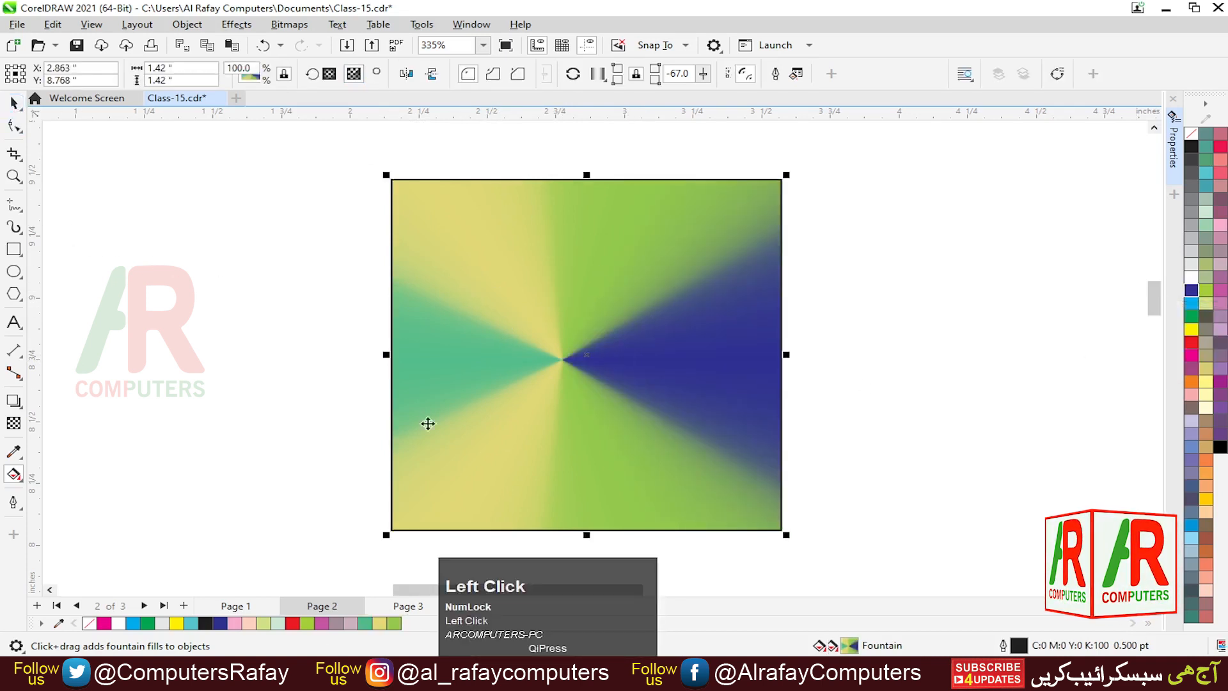
# - Fill the square with blue and drag a horizontal linear fountain fill across its full width
pyautogui.click(1192, 293)
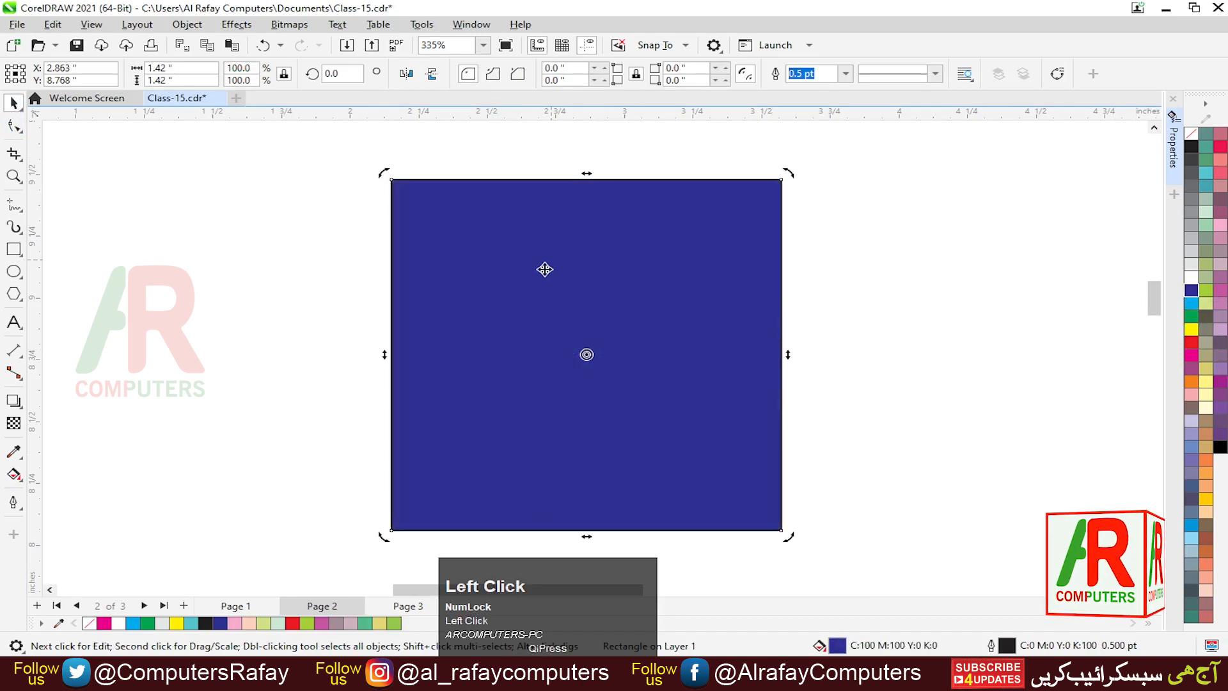
pyautogui.press('g')
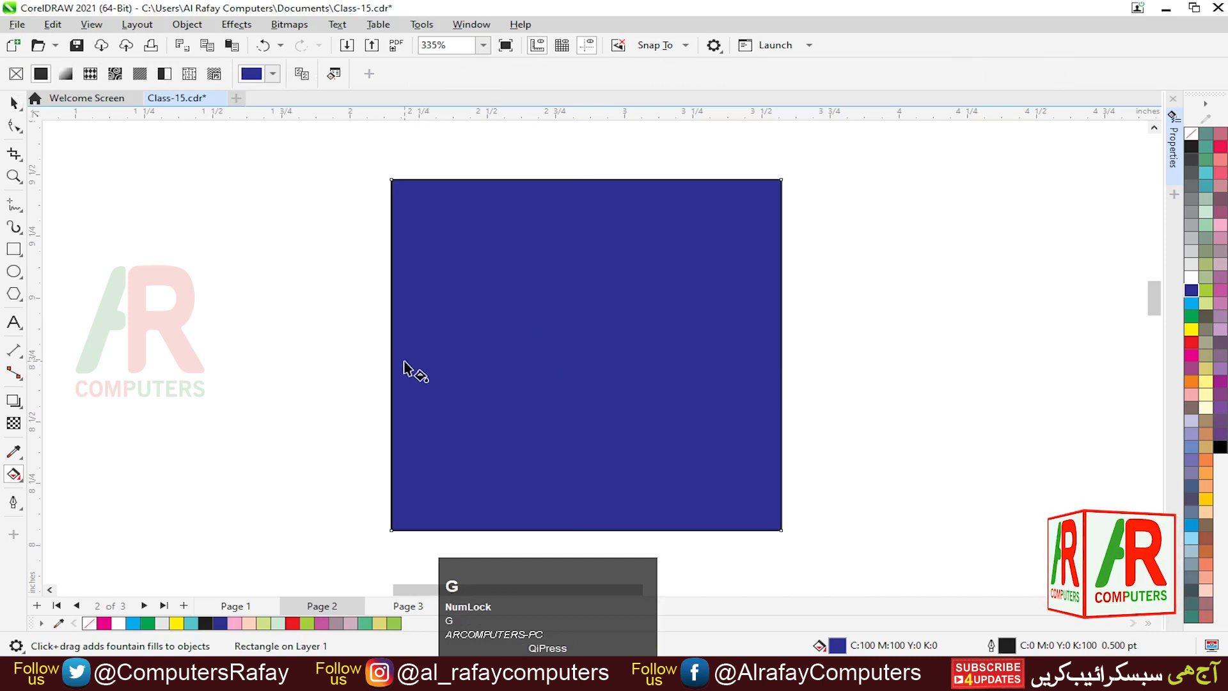
pyautogui.moveTo(403, 361); pyautogui.dragTo(774, 361)
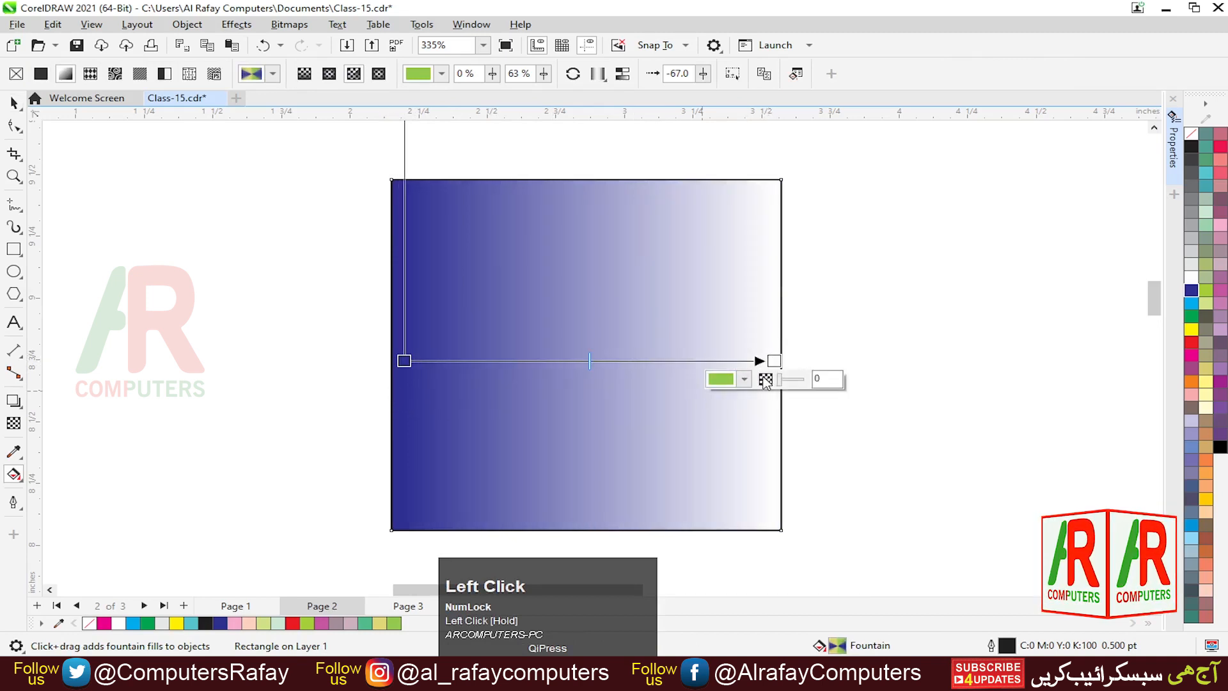
# - Set the linear gradient's end node to yellow-green and its start node to magenta
pyautogui.click(775, 361)
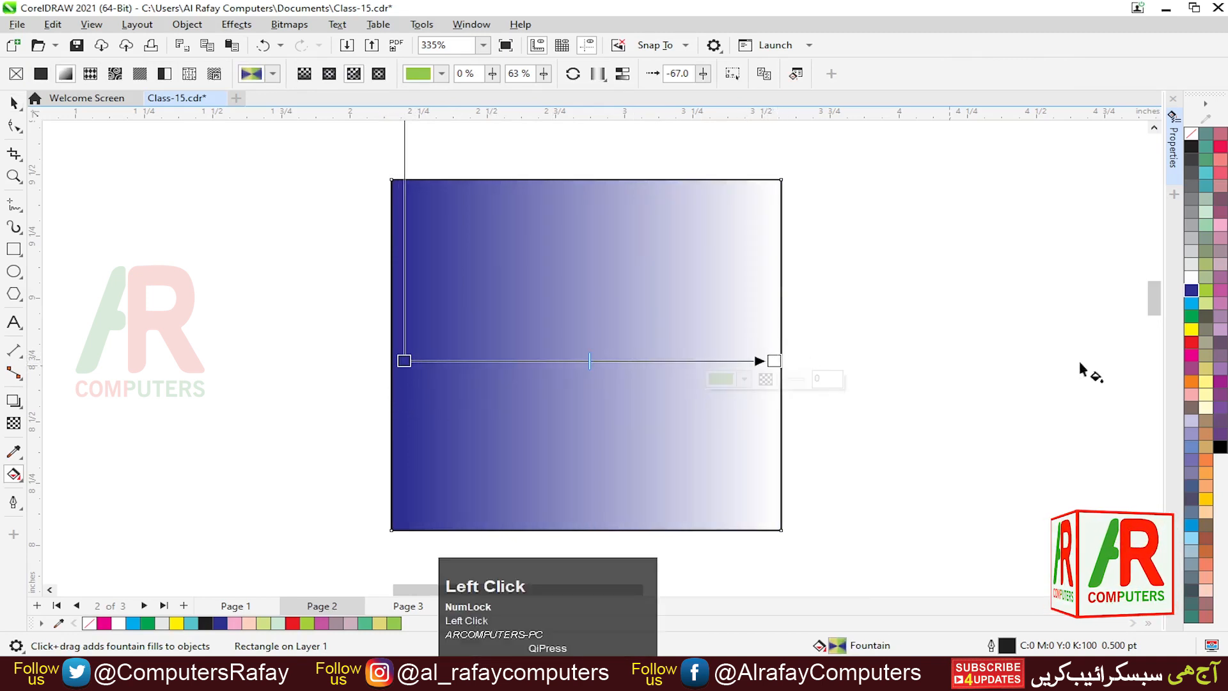
pyautogui.click(1207, 291)
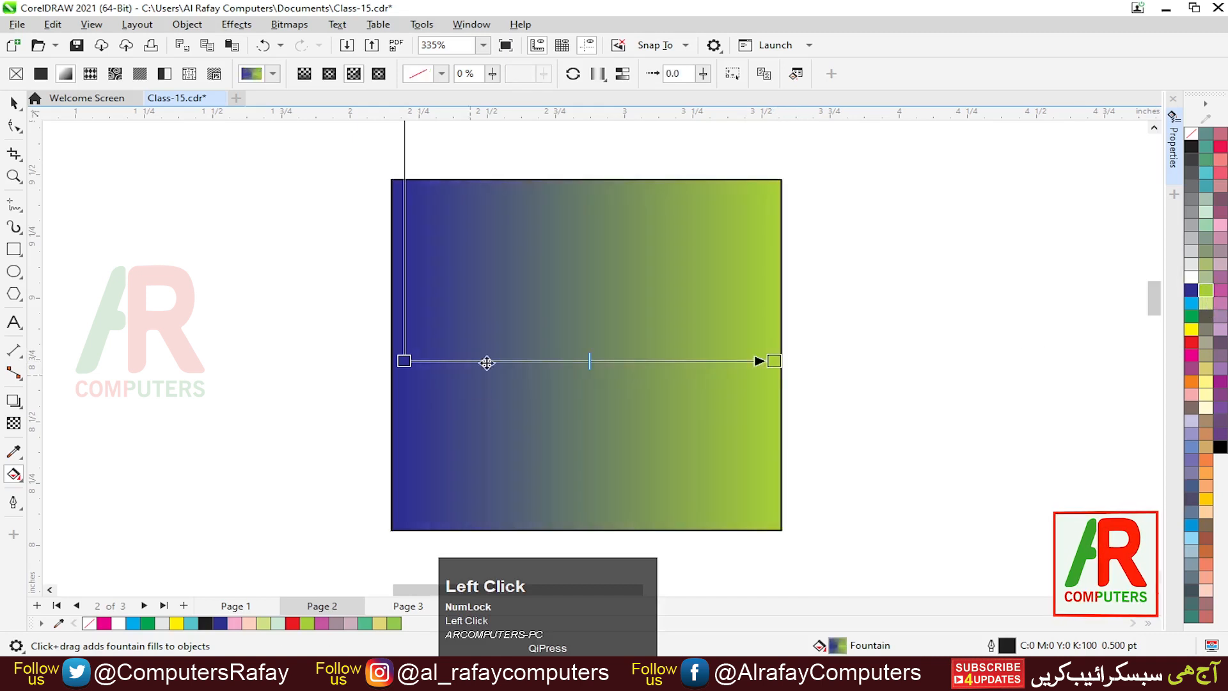
pyautogui.click(405, 362)
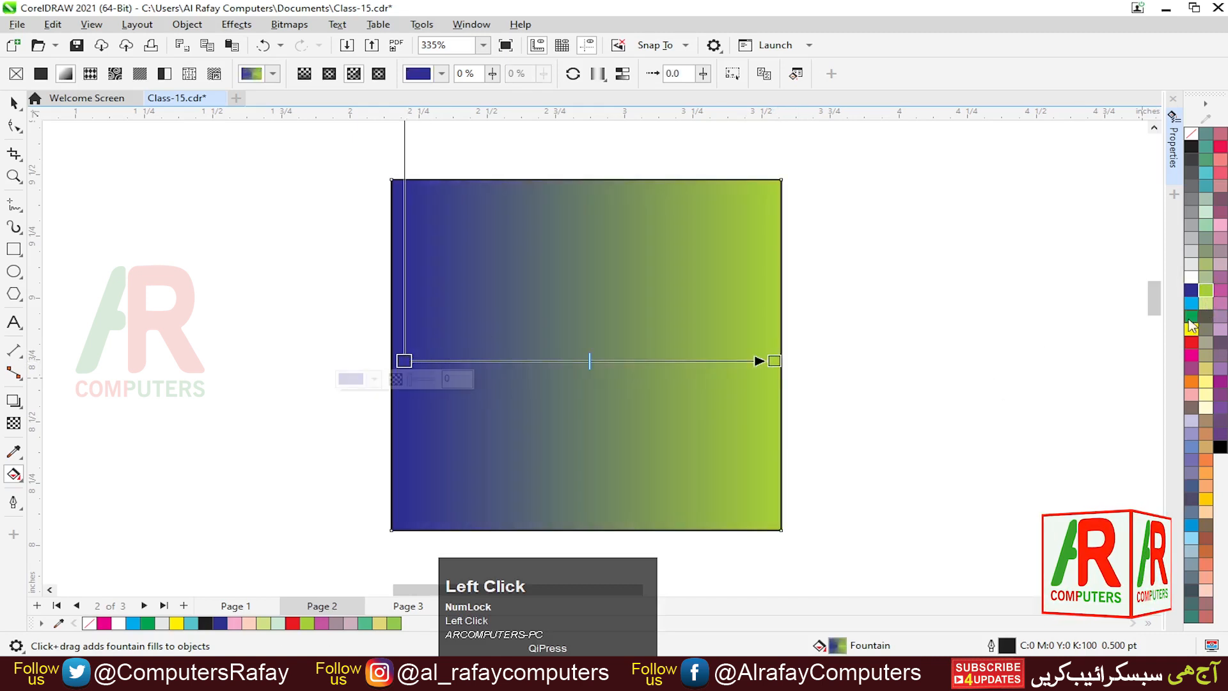
pyautogui.click(1192, 356)
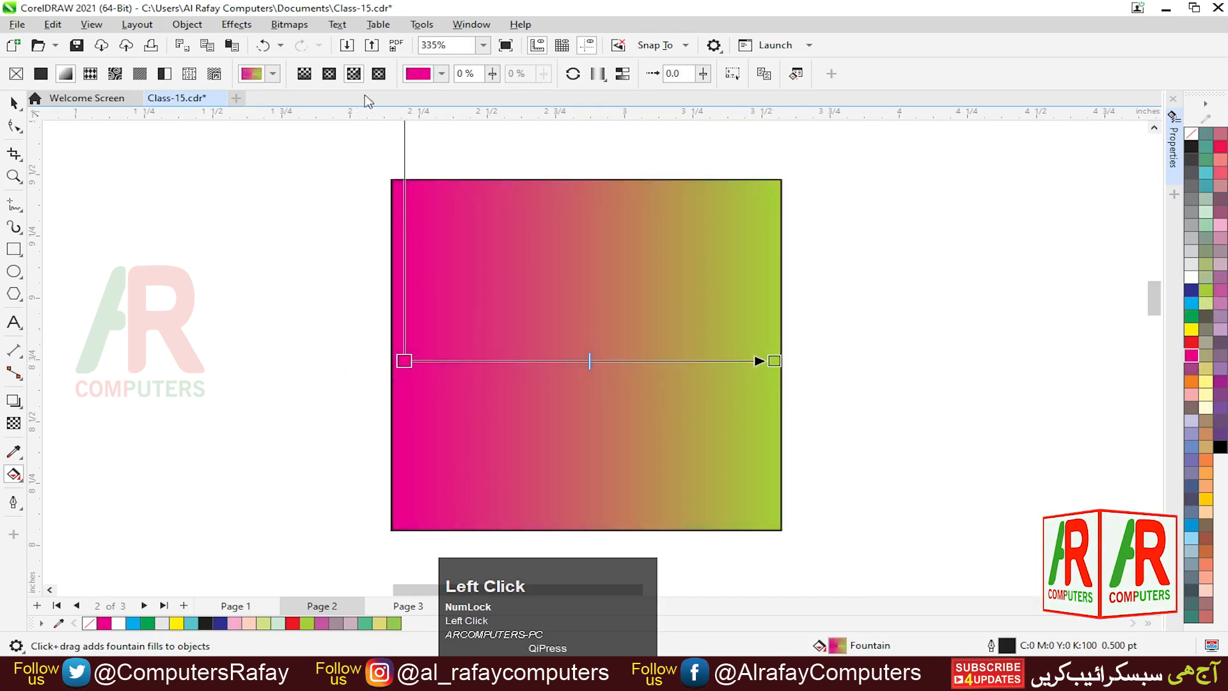
# - Switch to an elliptical fountain fill, extend its radius handle to the square's edge and shift the midpoint slightly
pyautogui.click(329, 74)
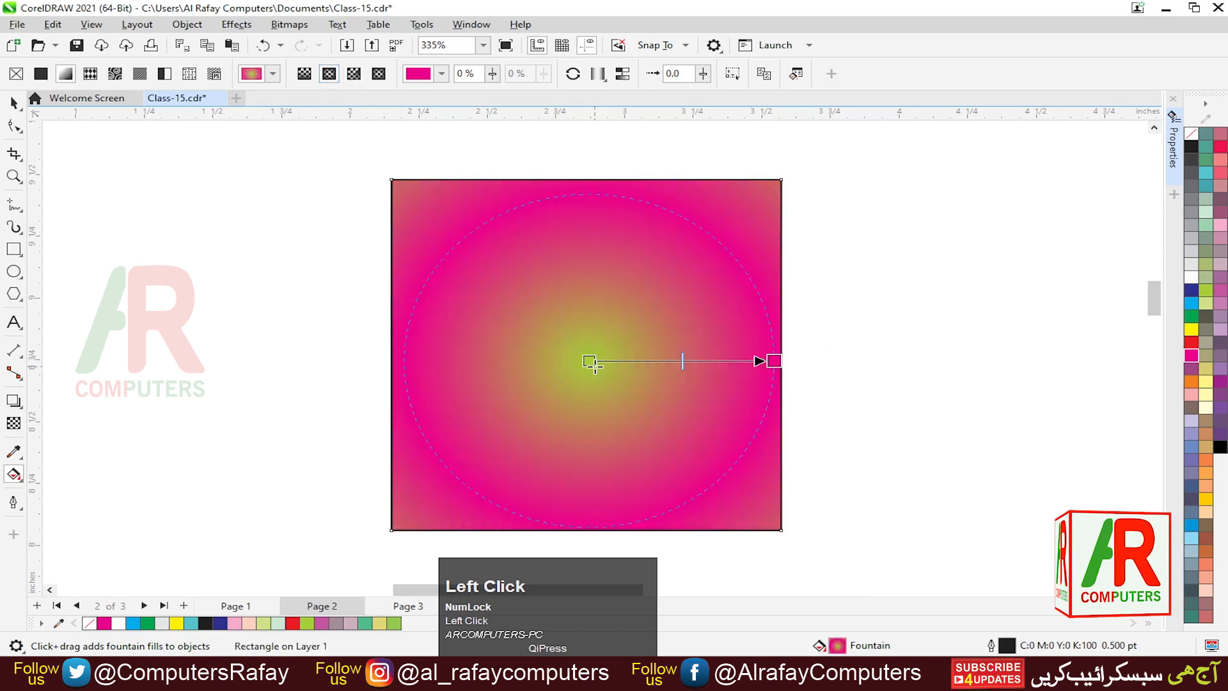
pyautogui.moveTo(569, 368); pyautogui.dragTo(642, 369)
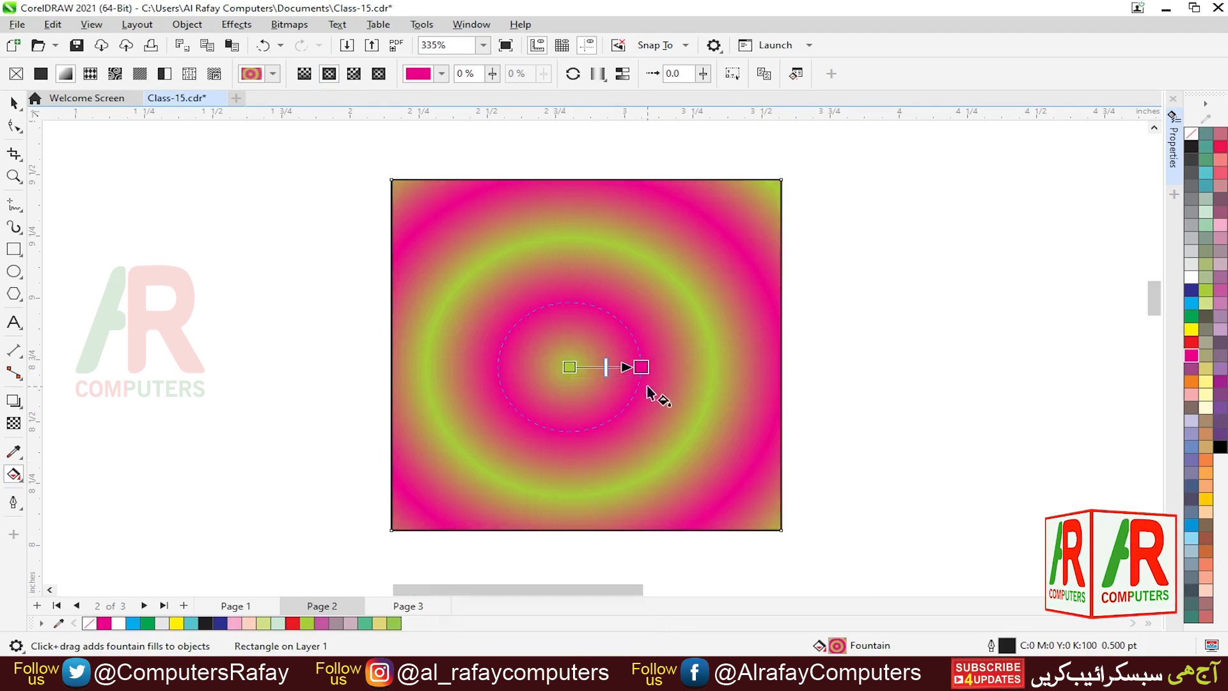
pyautogui.moveTo(643, 368); pyautogui.dragTo(775, 369)
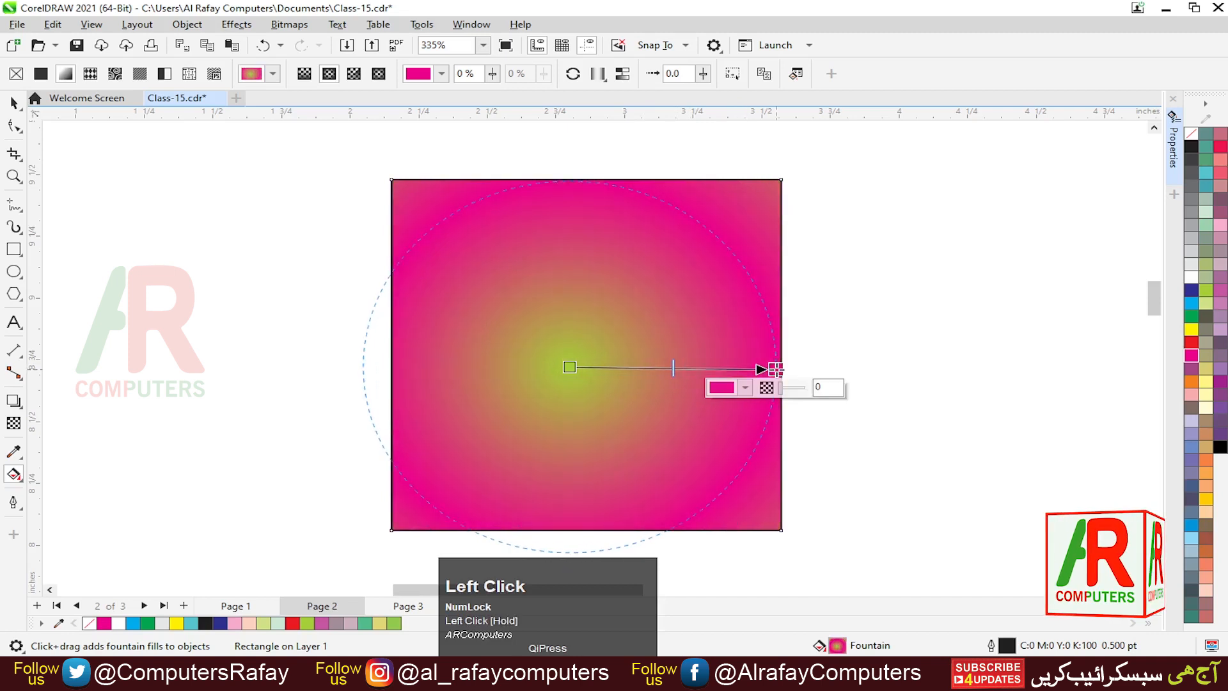
pyautogui.moveTo(703, 368); pyautogui.dragTo(678, 369)
pyautogui.click(569, 366)
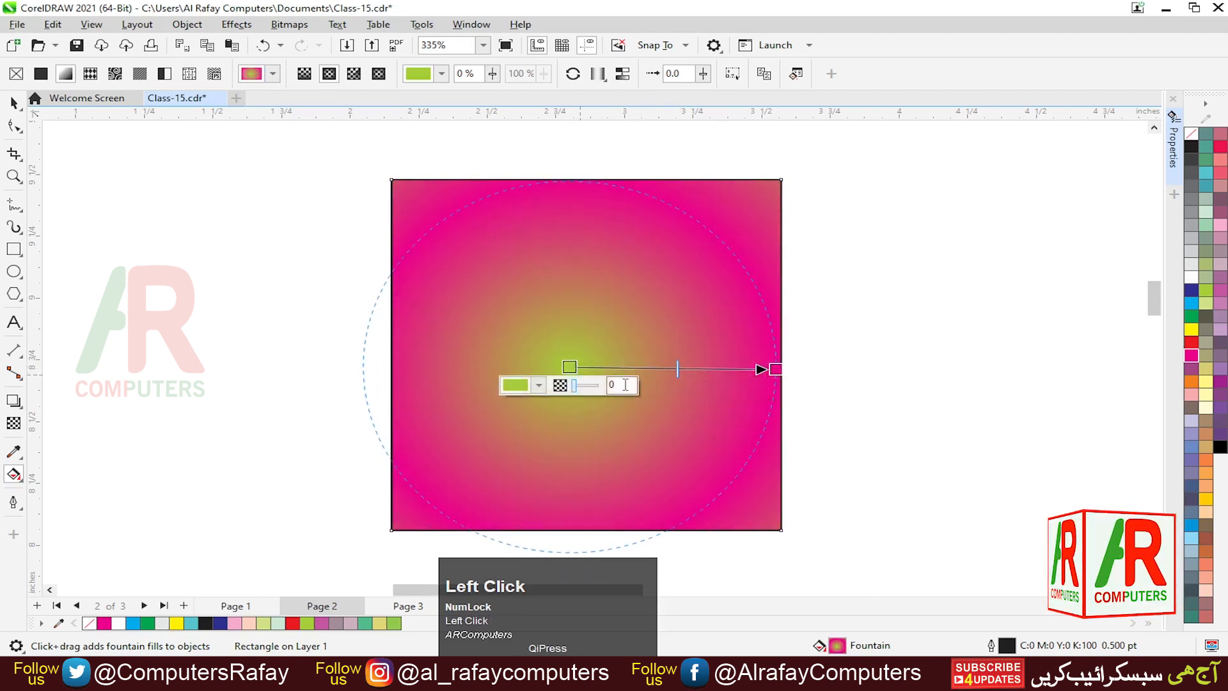
pyautogui.click(775, 369)
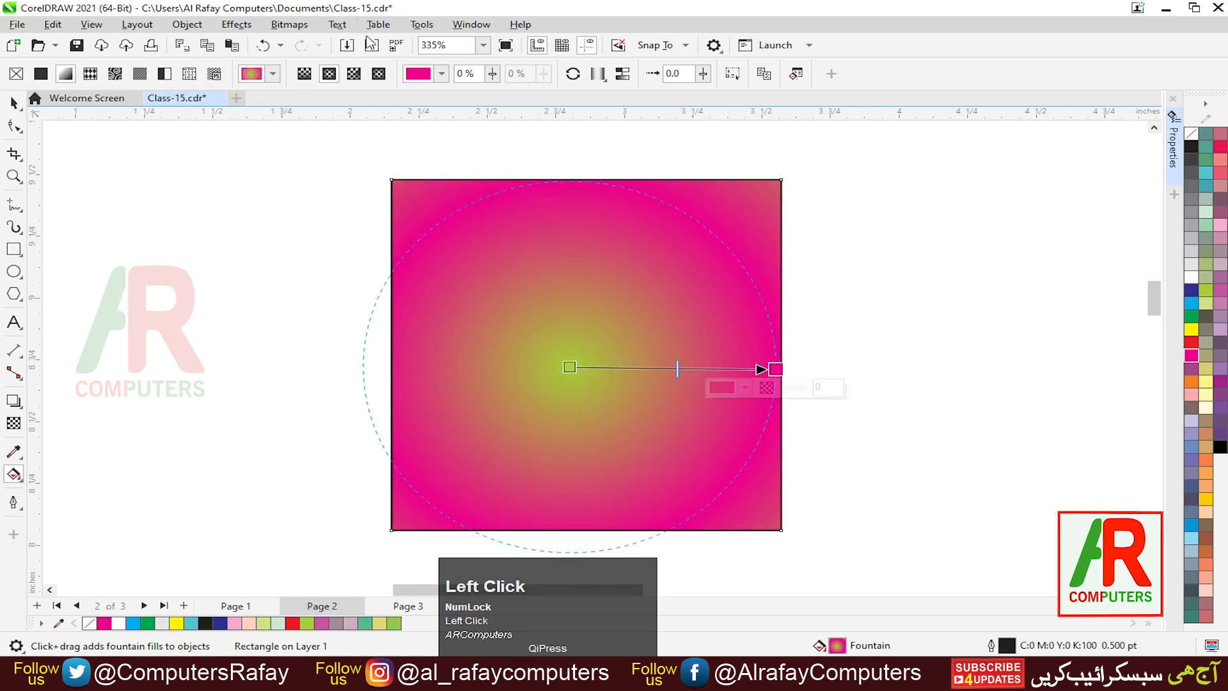
# - Switch to a conical fountain fill and redraw it from near the square's centre with a short handle
pyautogui.click(354, 74)
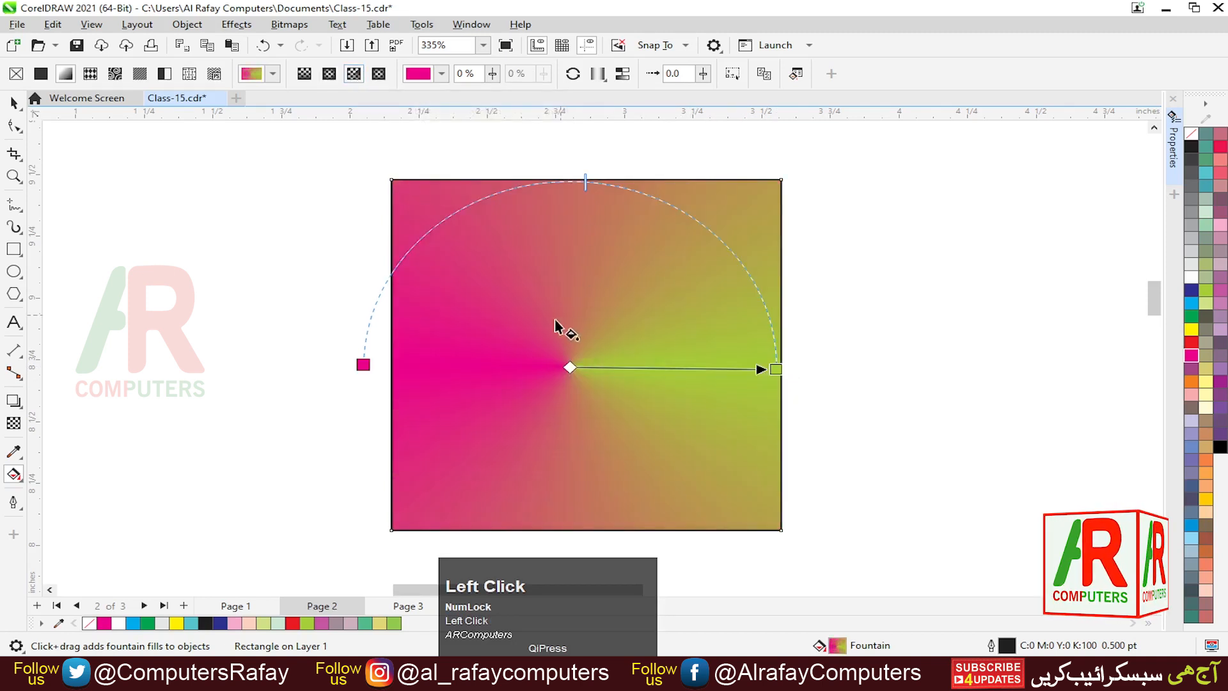
pyautogui.moveTo(546, 345); pyautogui.dragTo(649, 343)
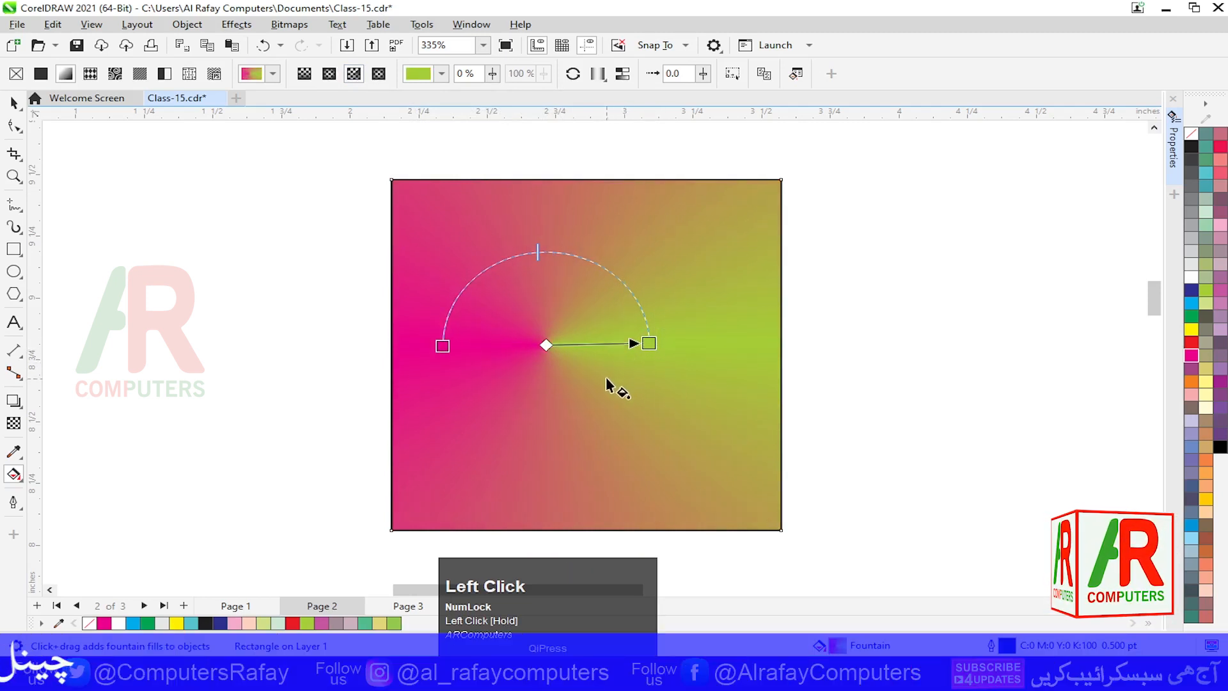
pyautogui.moveTo(594, 374); pyautogui.dragTo(657, 371)
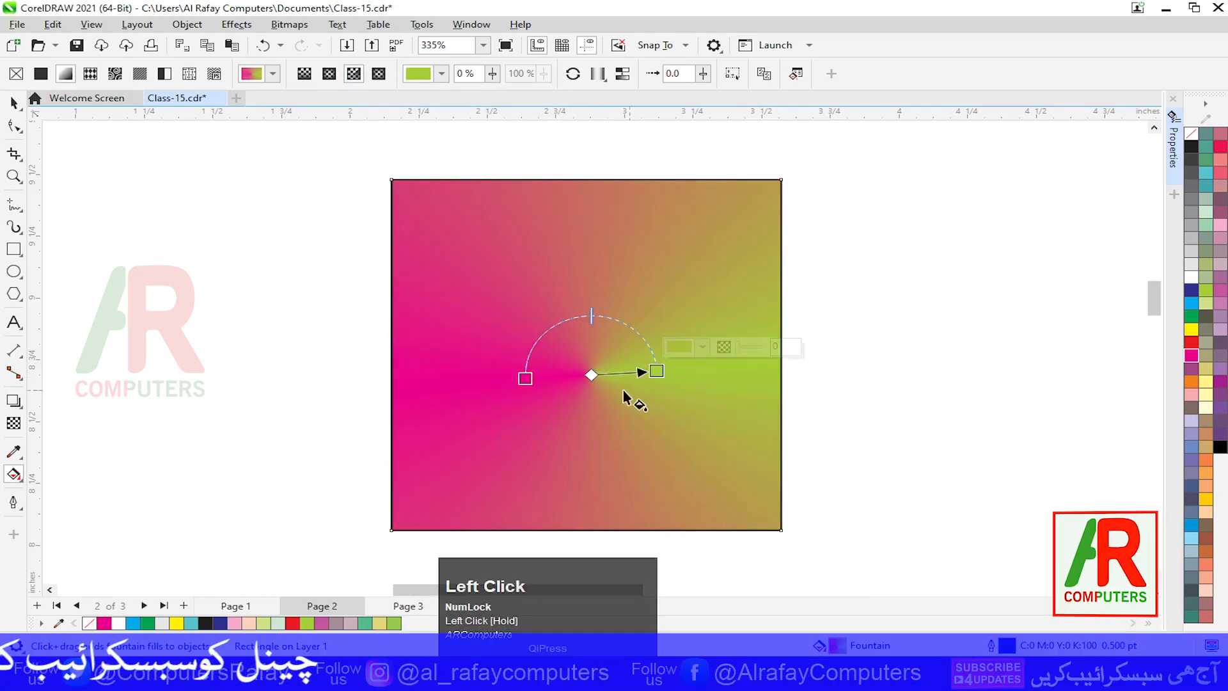
# - Draw a circle about 0.38 inches across to the left of the square with the Ellipse tool
pyautogui.click(19, 276)
pyautogui.click(231, 282)
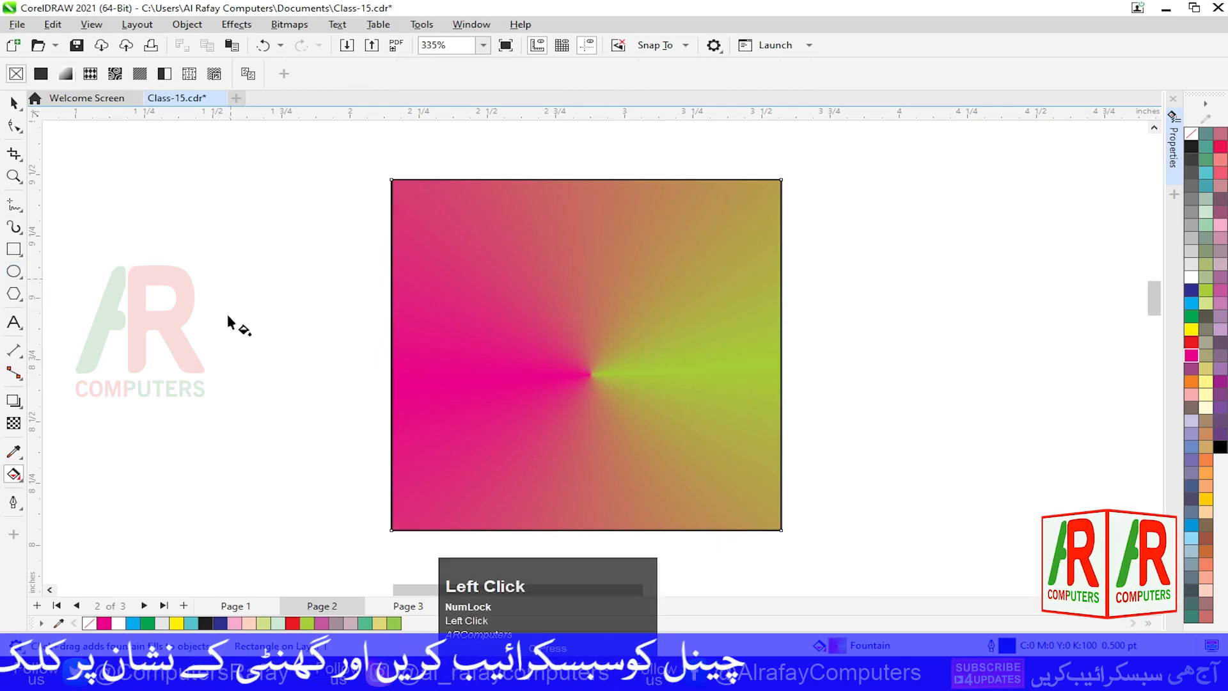
pyautogui.click(24, 270)
pyautogui.moveTo(168, 318); pyautogui.dragTo(279, 398)
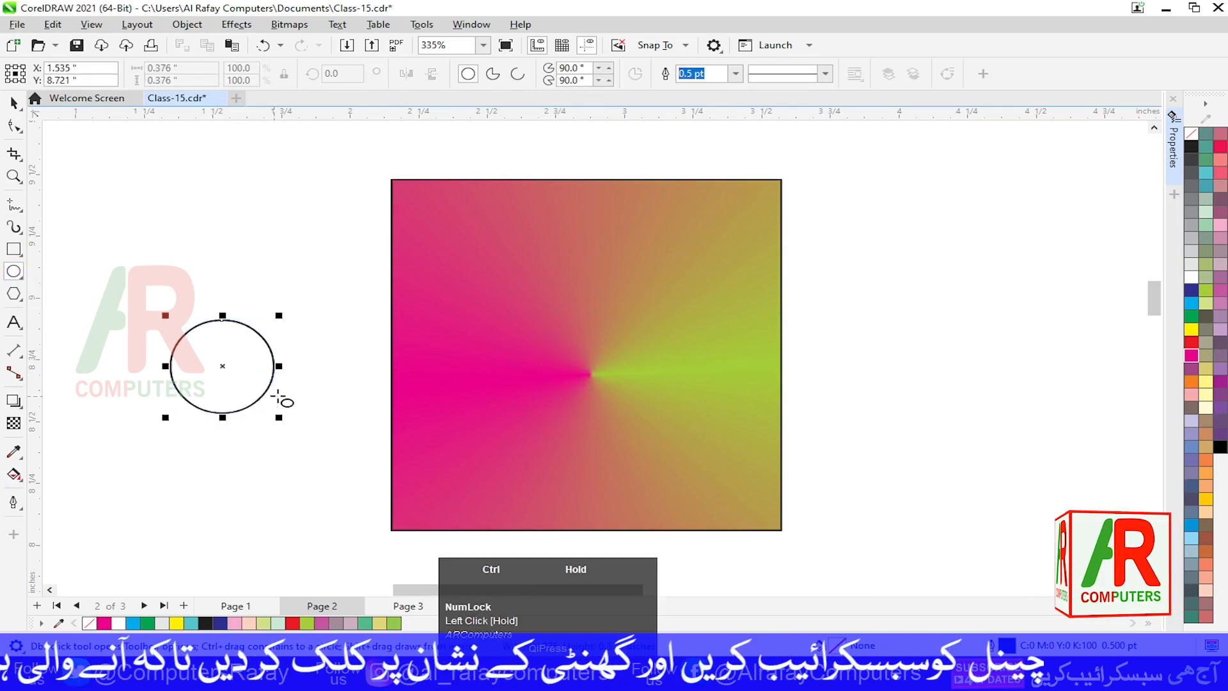
# - Apply a linear fountain fill across the circle and return to the Pick tool
pyautogui.press('g')
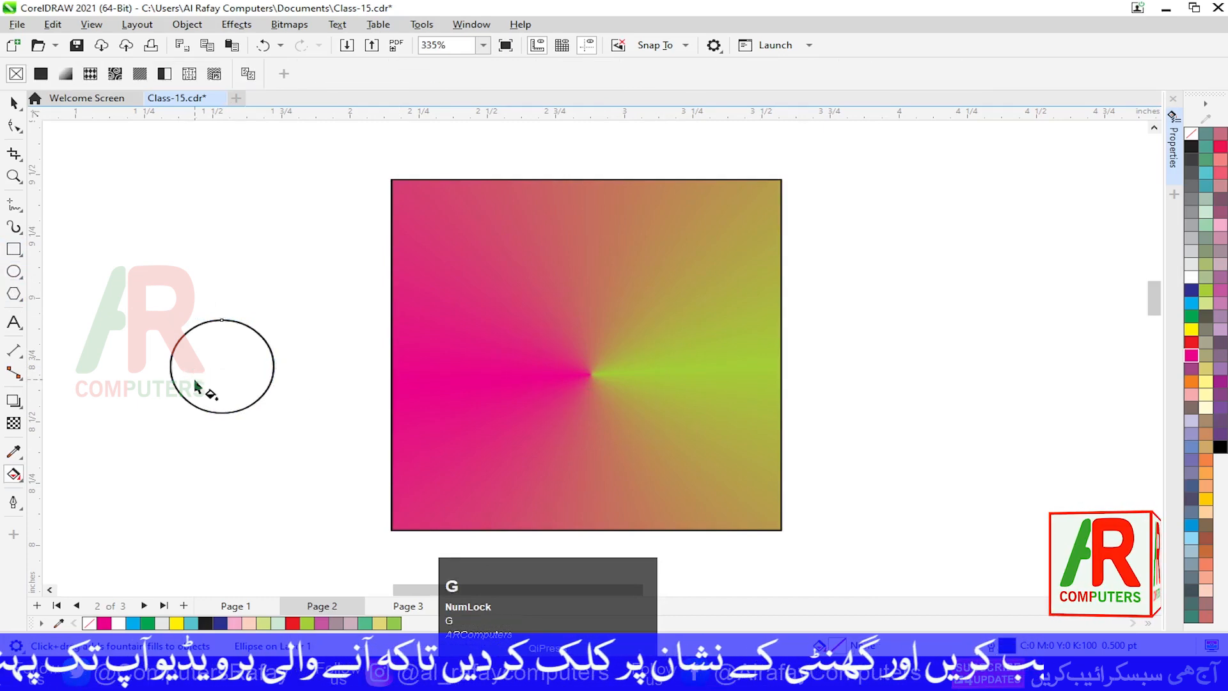
pyautogui.moveTo(171, 368); pyautogui.dragTo(256, 370)
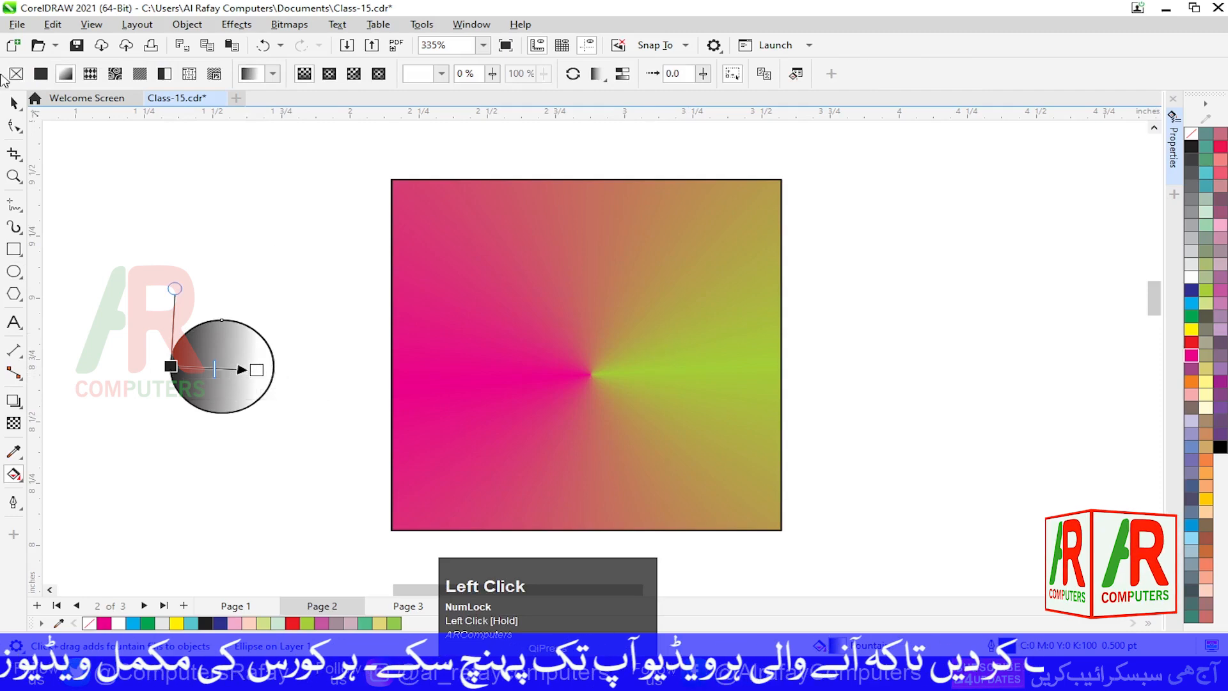
pyautogui.click(14, 102)
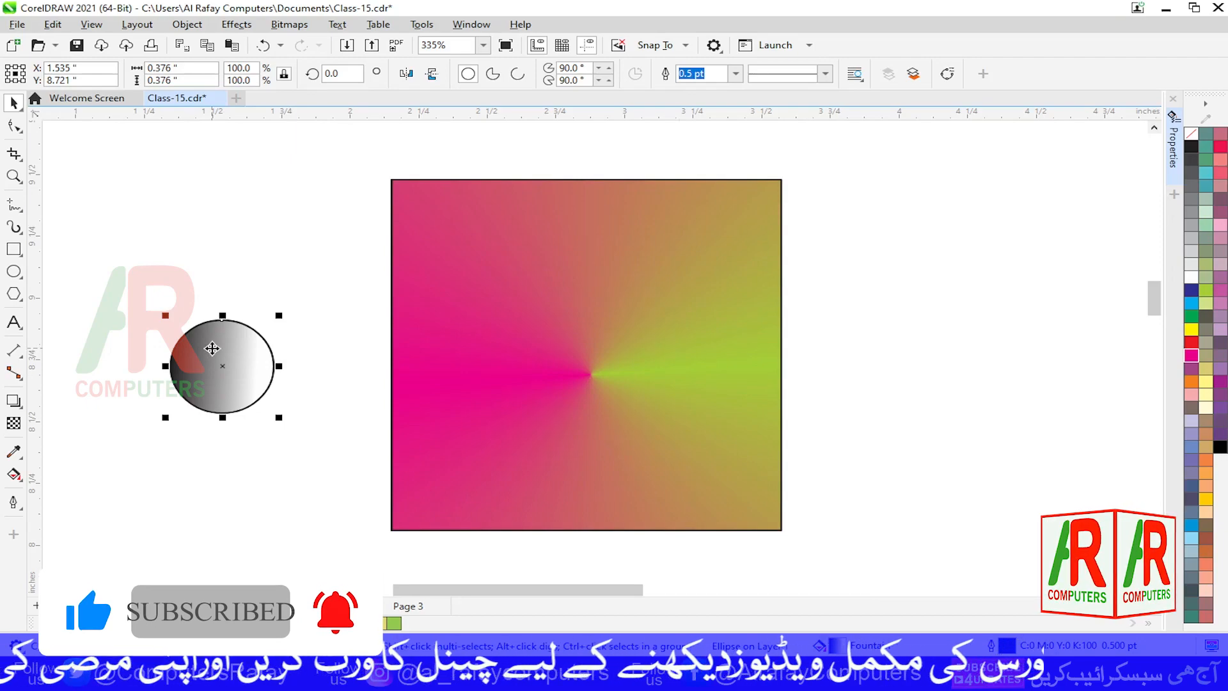
# - Copy the square's fill properties onto the circle with Copy Properties From, choosing only Fill
pyautogui.click(54, 26)
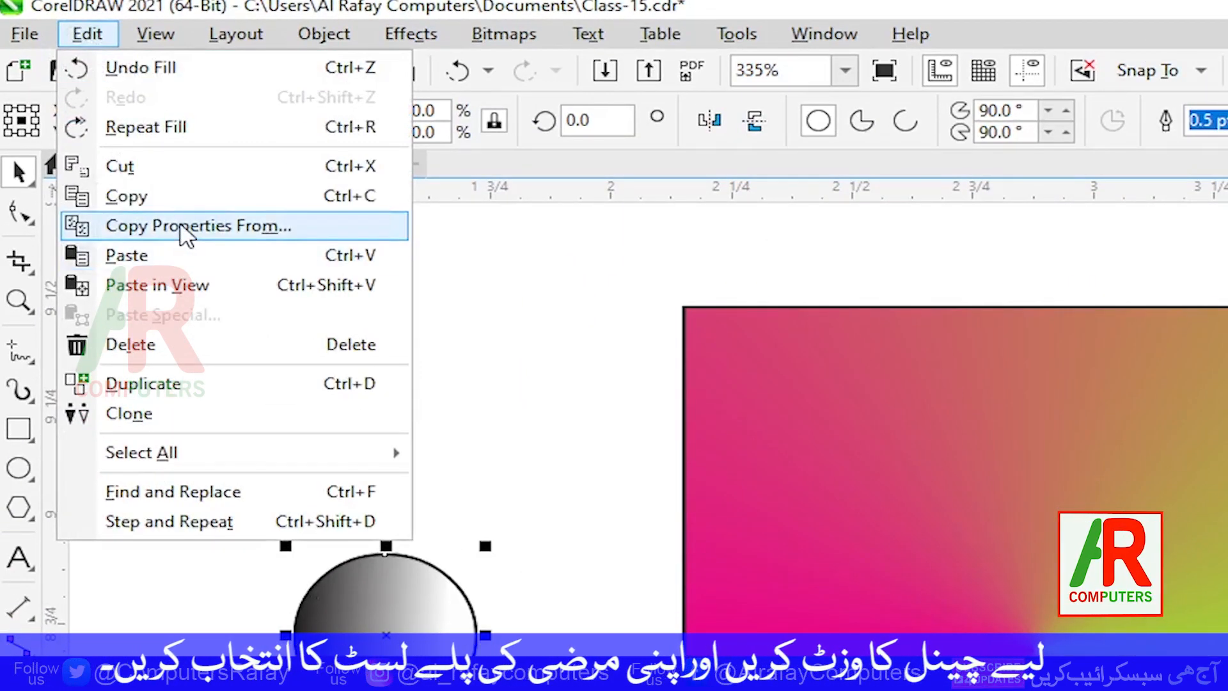
pyautogui.click(186, 232)
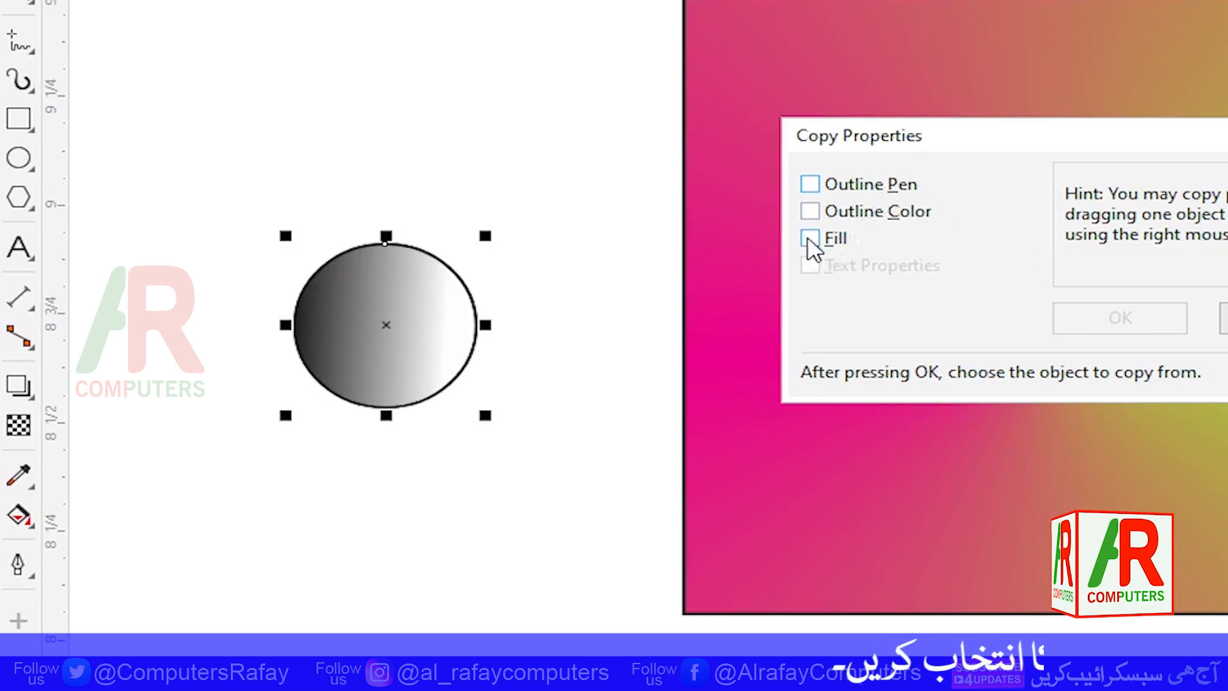
pyautogui.click(810, 239)
pyautogui.click(1095, 320)
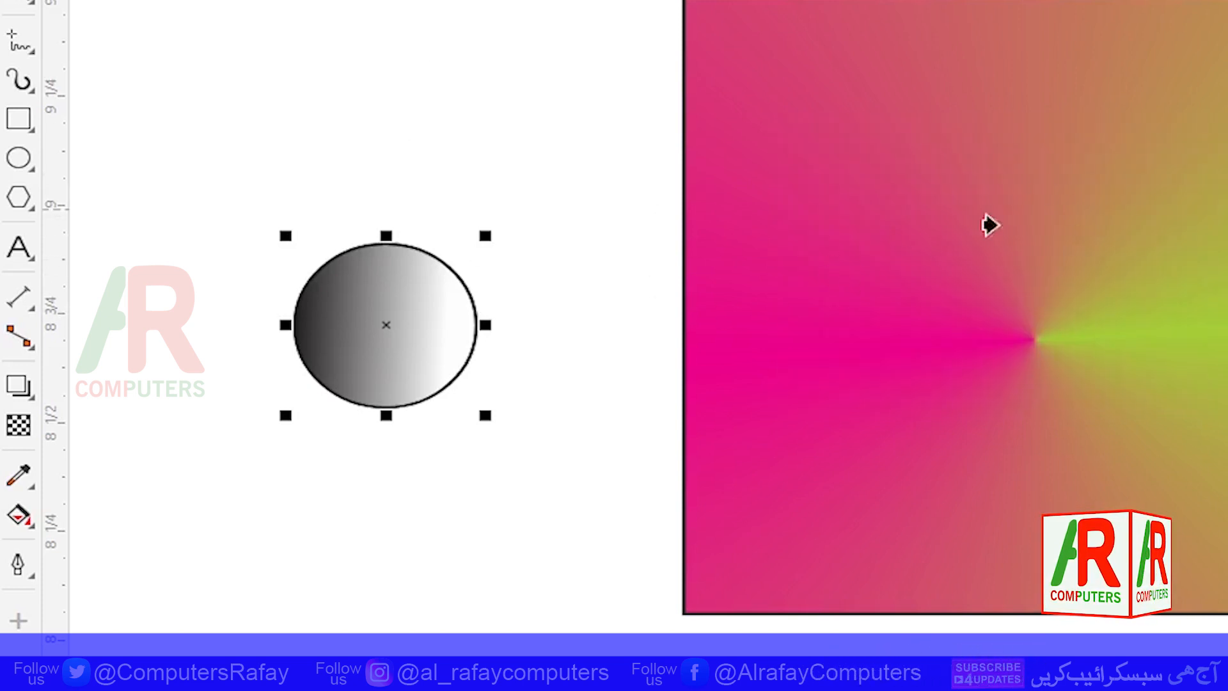
pyautogui.click(1007, 277)
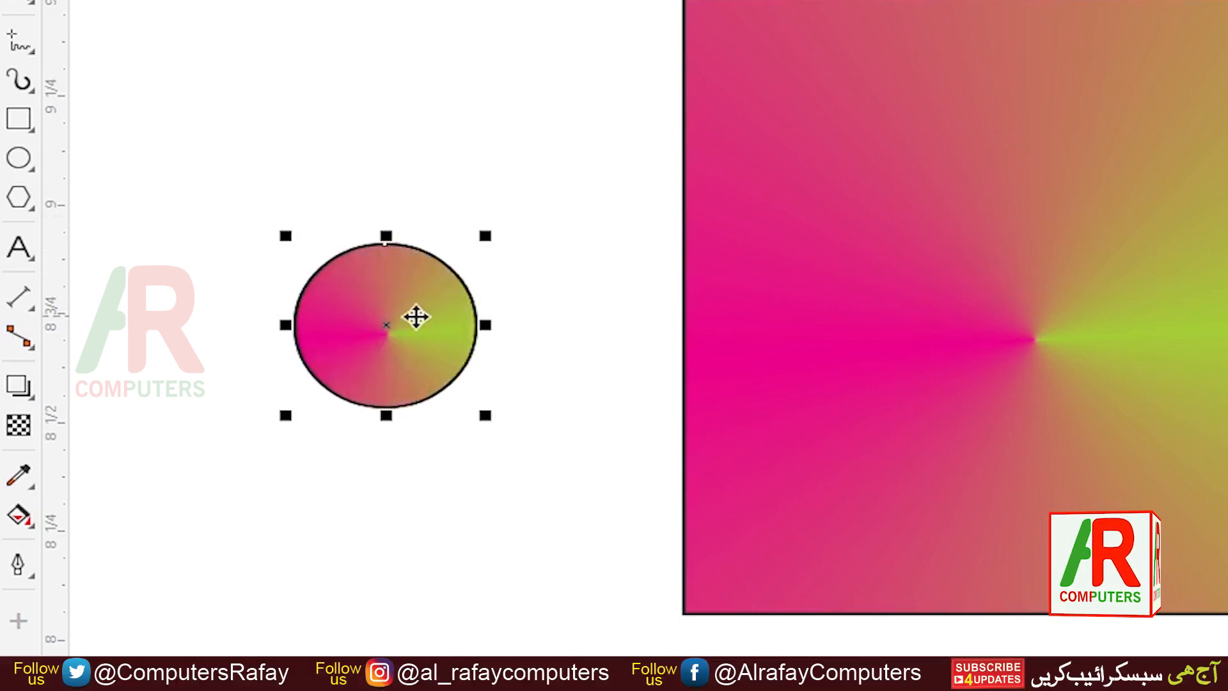
# - Reposition the circle's conical fill centre and extend its end node to the circle's edge
pyautogui.press('g')
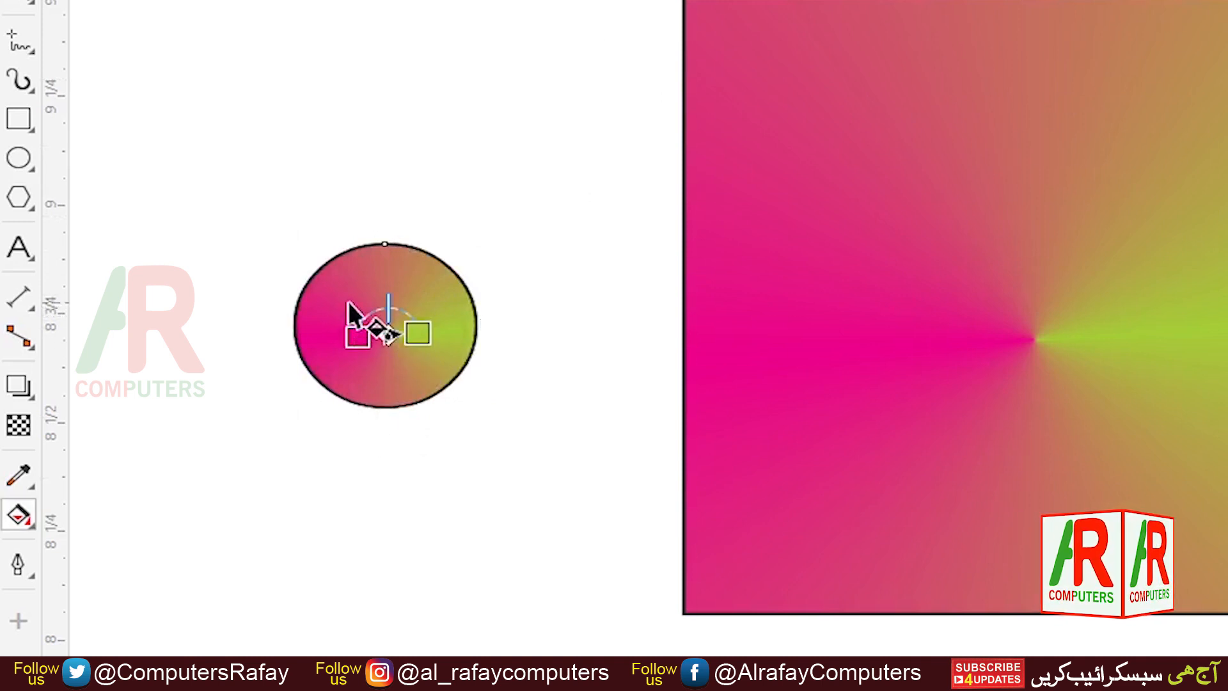
pyautogui.moveTo(348, 302); pyautogui.dragTo(398, 300)
pyautogui.moveTo(358, 345); pyautogui.dragTo(471, 310)
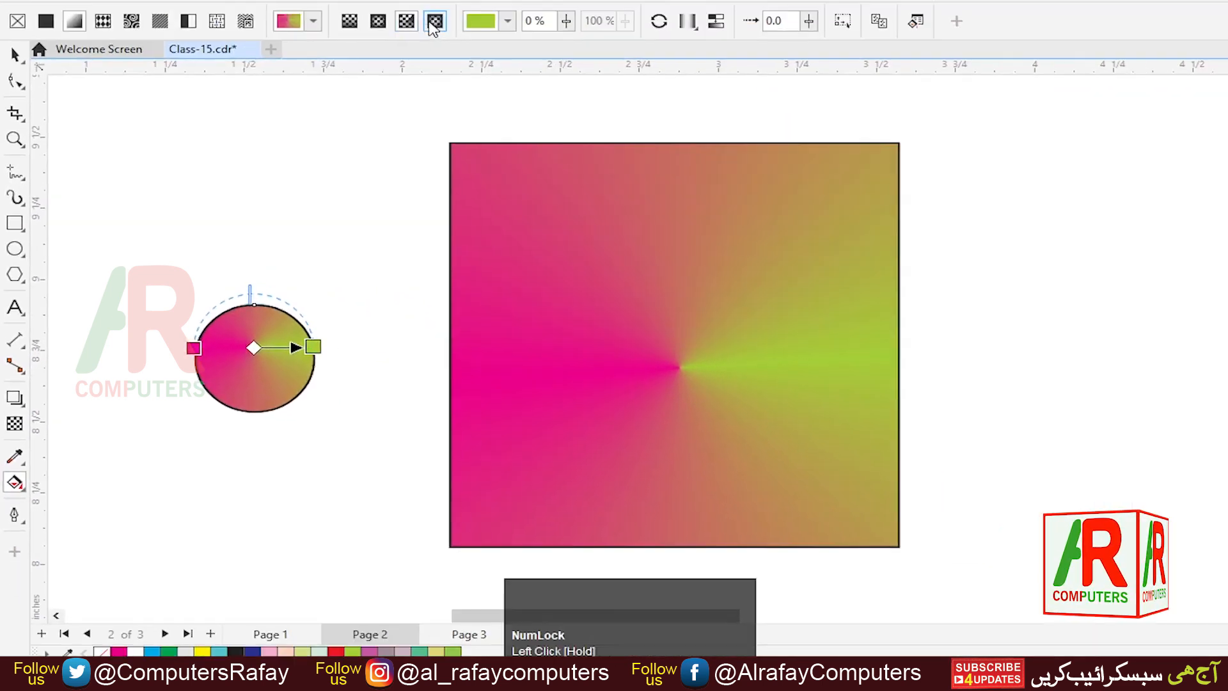
# - Try a rectangular fountain fill on the circle, nudge its centre, then switch it to a linear fill
pyautogui.click(379, 74)
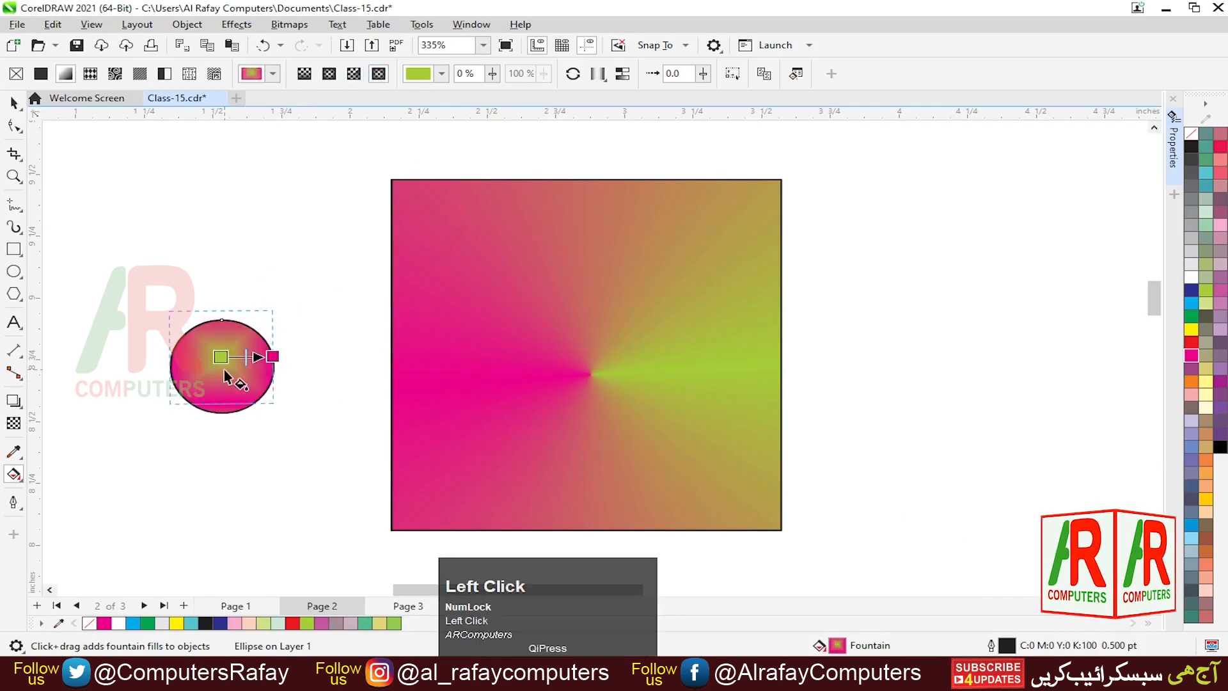
pyautogui.moveTo(219, 357); pyautogui.dragTo(221, 366)
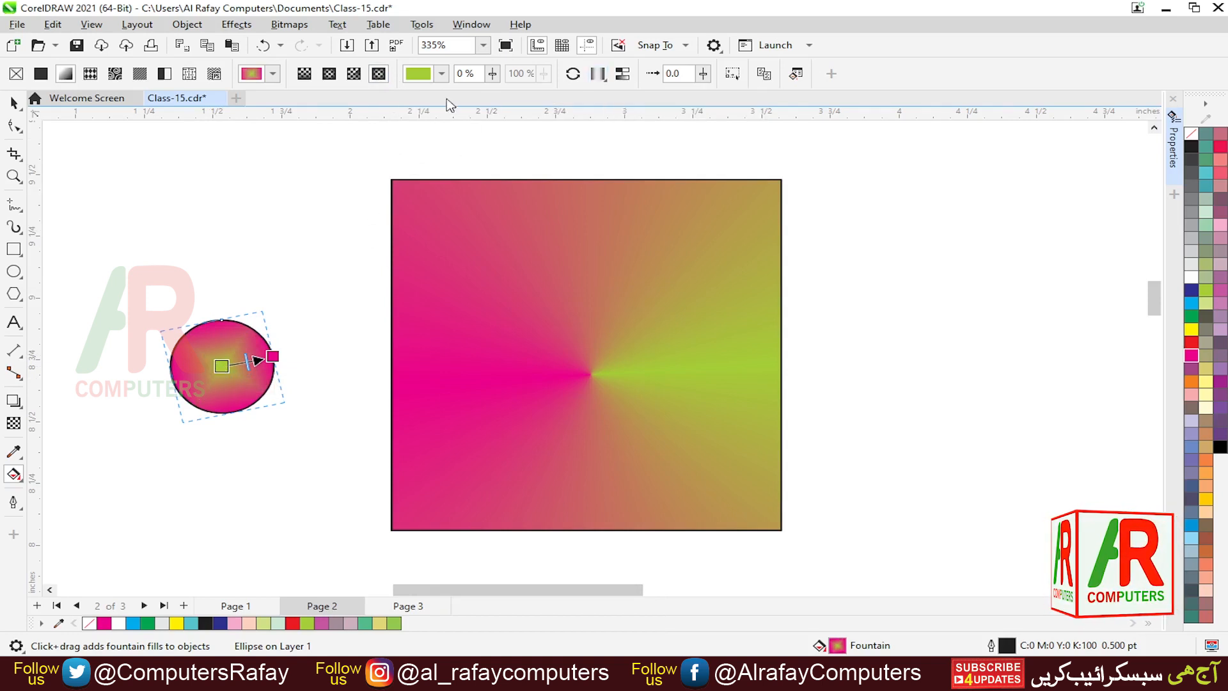
pyautogui.click(305, 75)
# - Select the square, switch it to a linear fountain fill and drag it across the square's full width
pyautogui.click(428, 339)
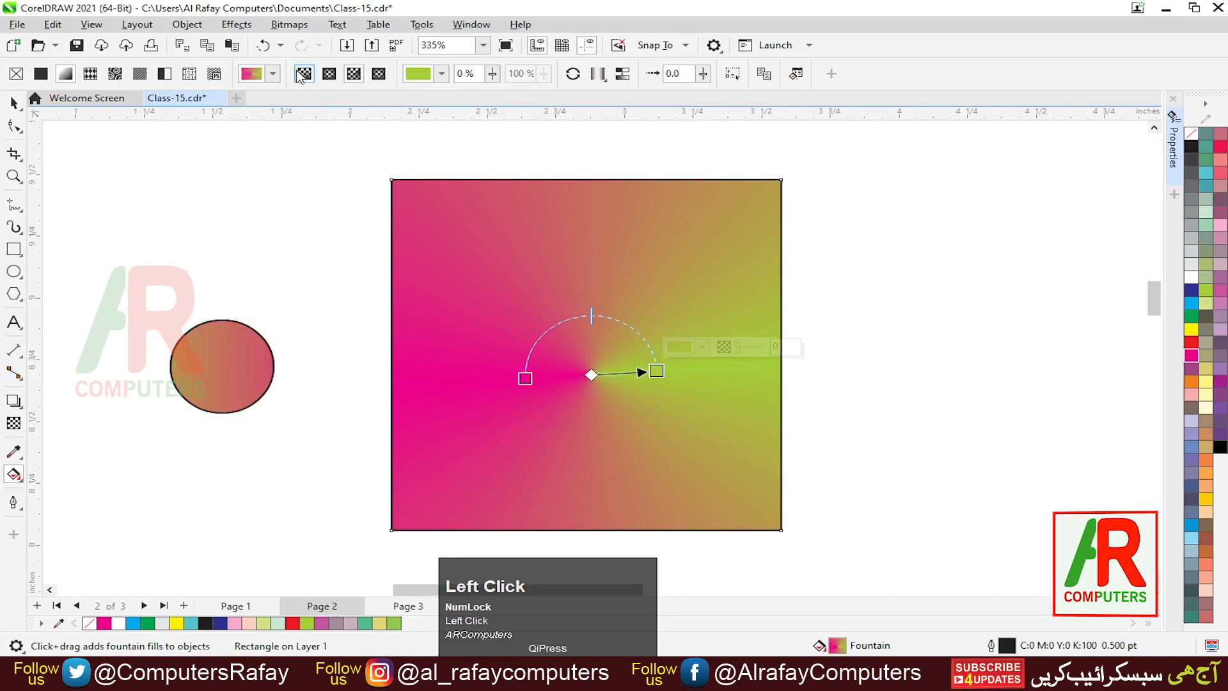
pyautogui.click(304, 76)
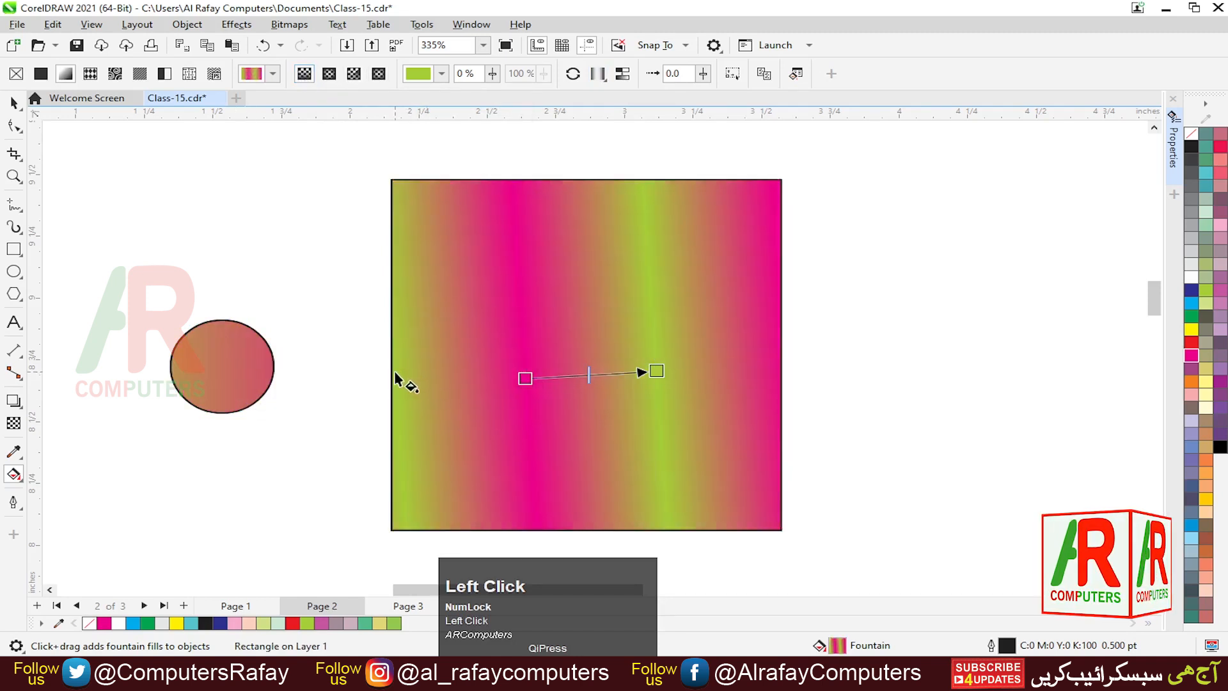
pyautogui.moveTo(394, 370); pyautogui.dragTo(769, 371)
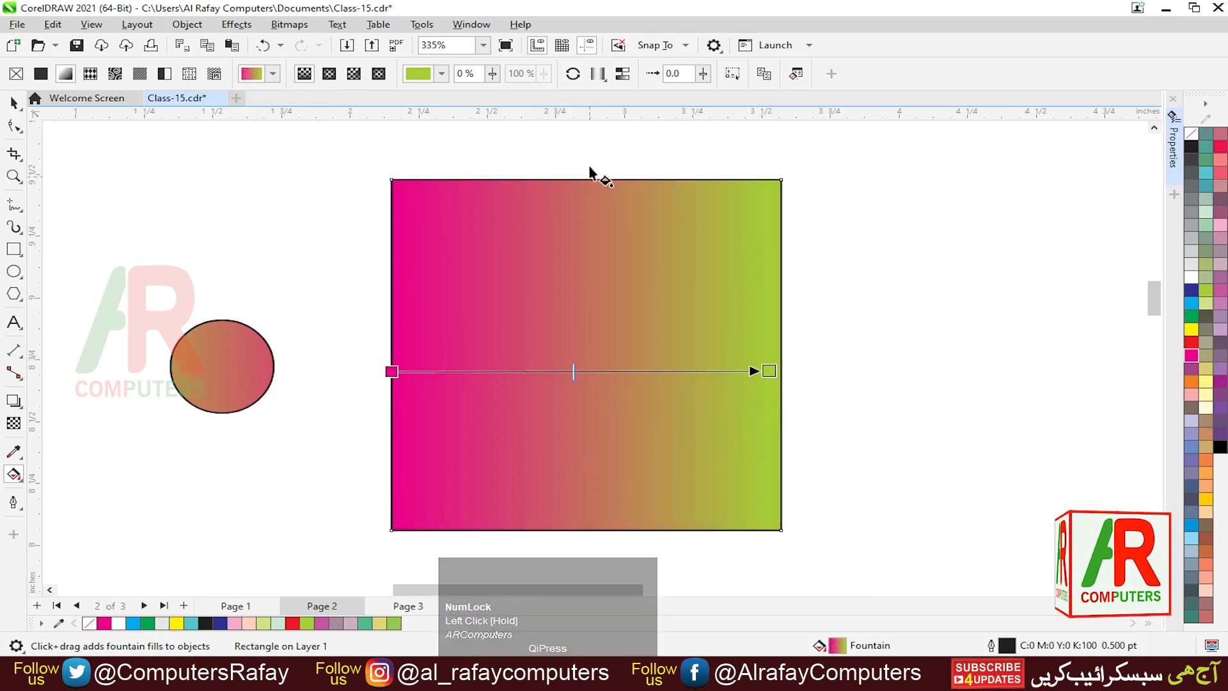
# - Try the Repeat and Mirror wrap option and the neighbouring fill option on the square's linear gradient
pyautogui.click(599, 75)
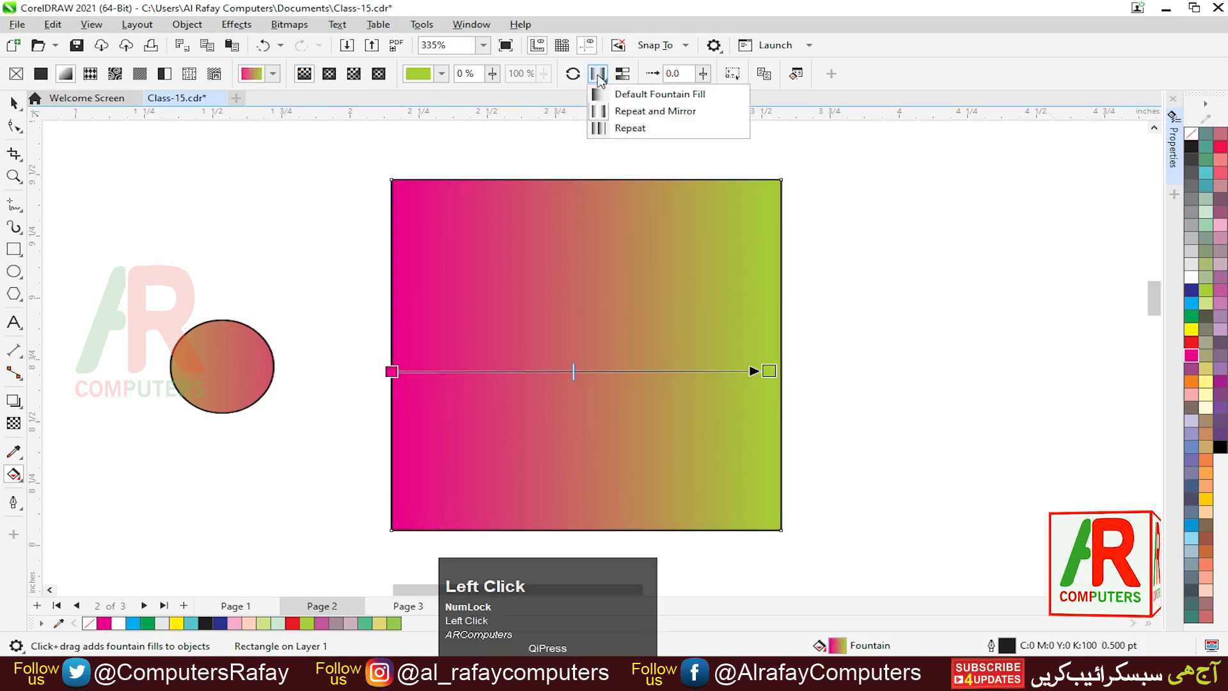
pyautogui.click(625, 113)
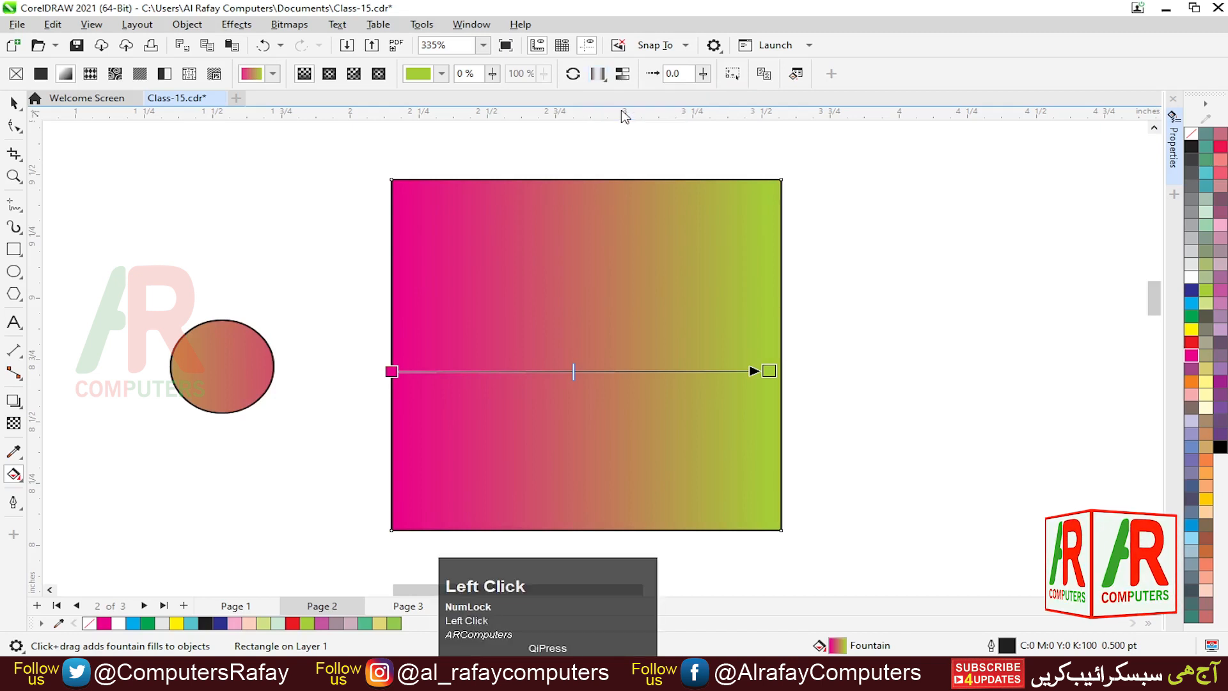
pyautogui.click(600, 277)
pyautogui.click(599, 75)
pyautogui.click(579, 293)
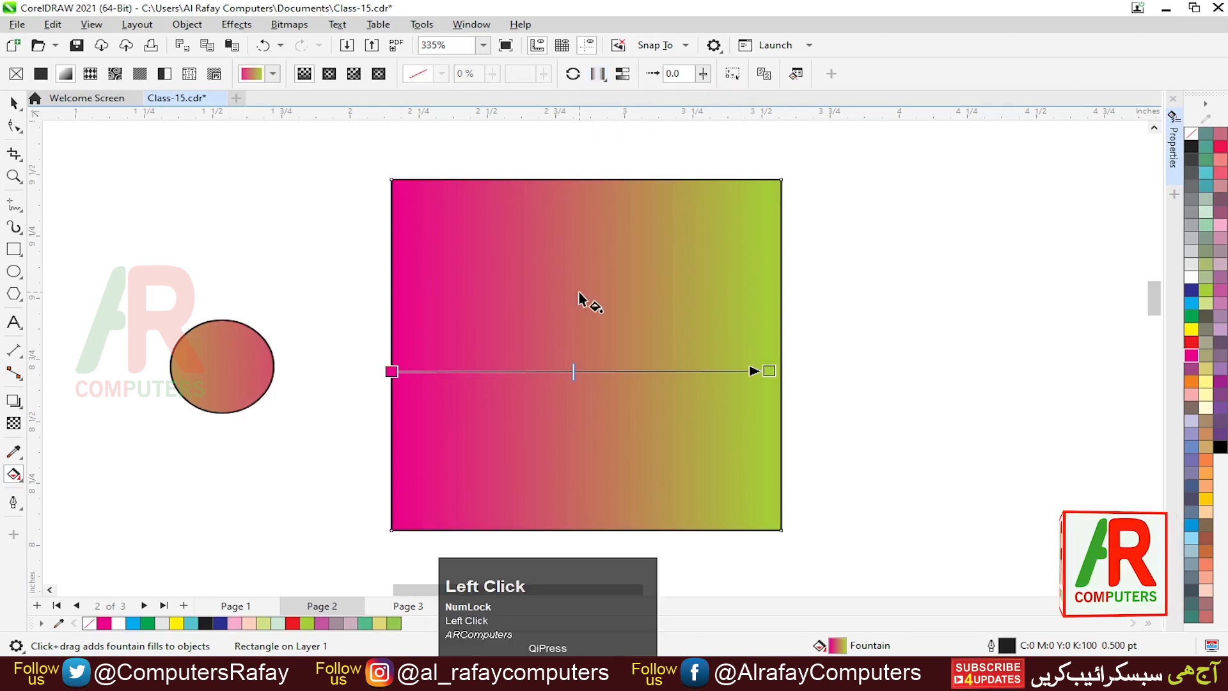
pyautogui.click(624, 75)
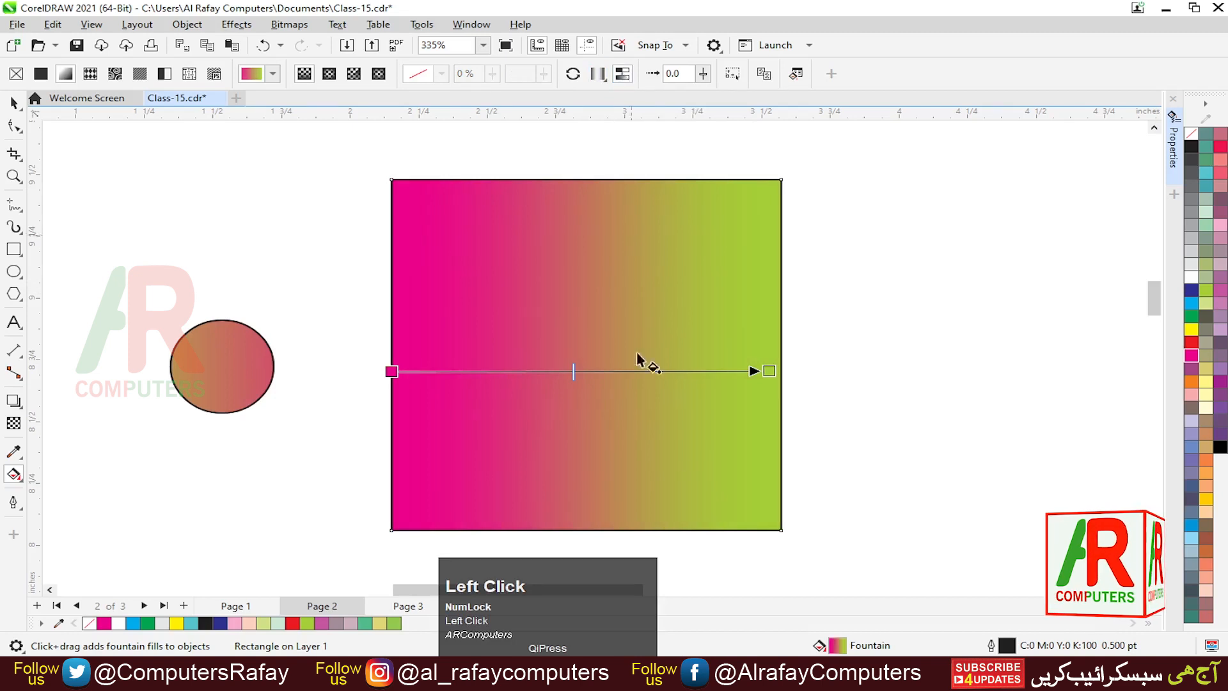
# - Set the square's linear gradient wrap option to Repeat
pyautogui.click(600, 75)
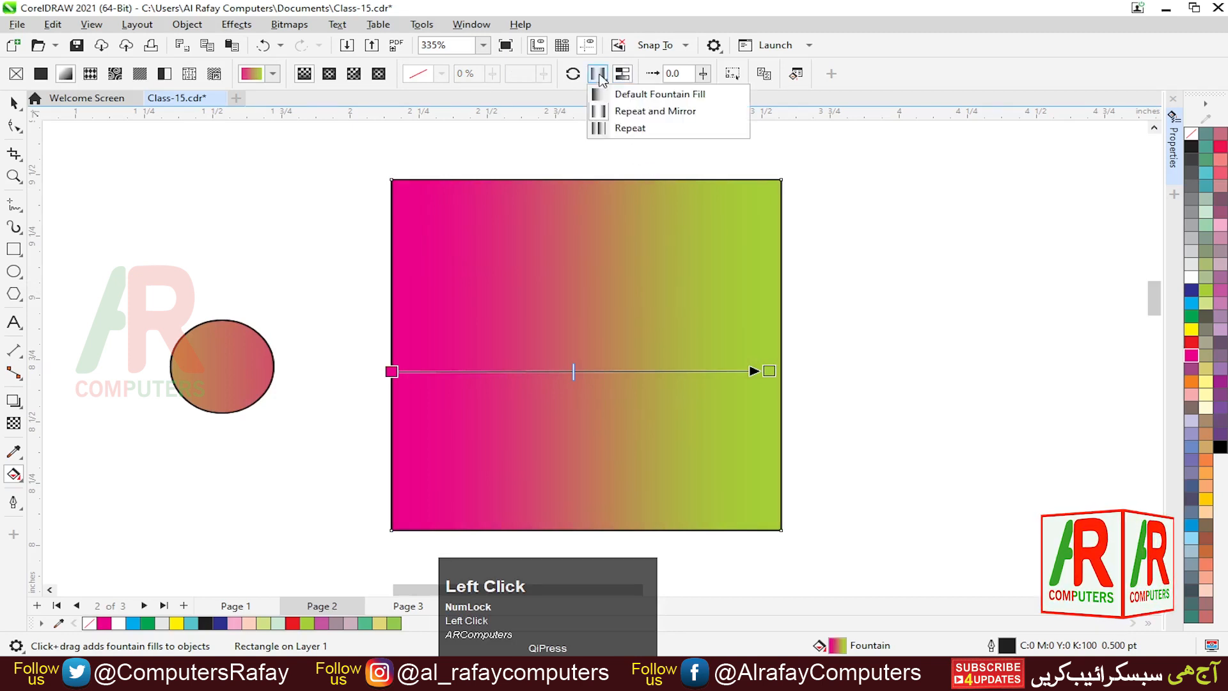
pyautogui.click(629, 129)
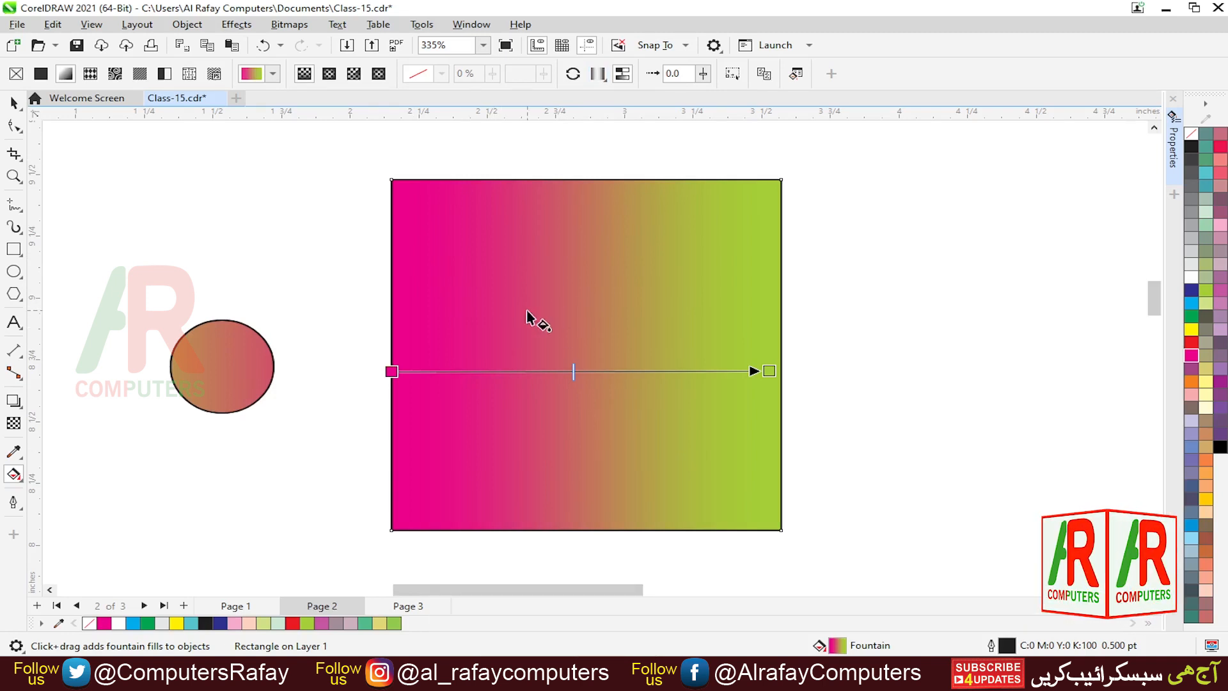
# - Select the circle and apply a linear fountain fill across its full width
pyautogui.click(214, 369)
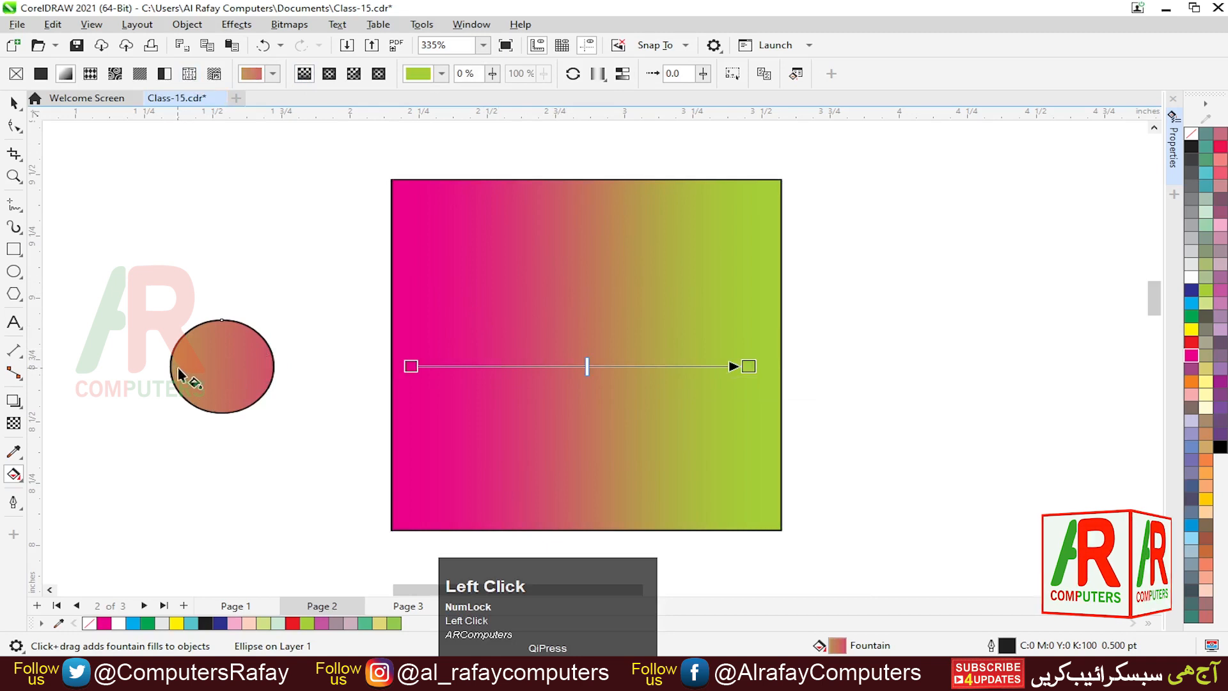
pyautogui.moveTo(173, 367); pyautogui.dragTo(274, 366)
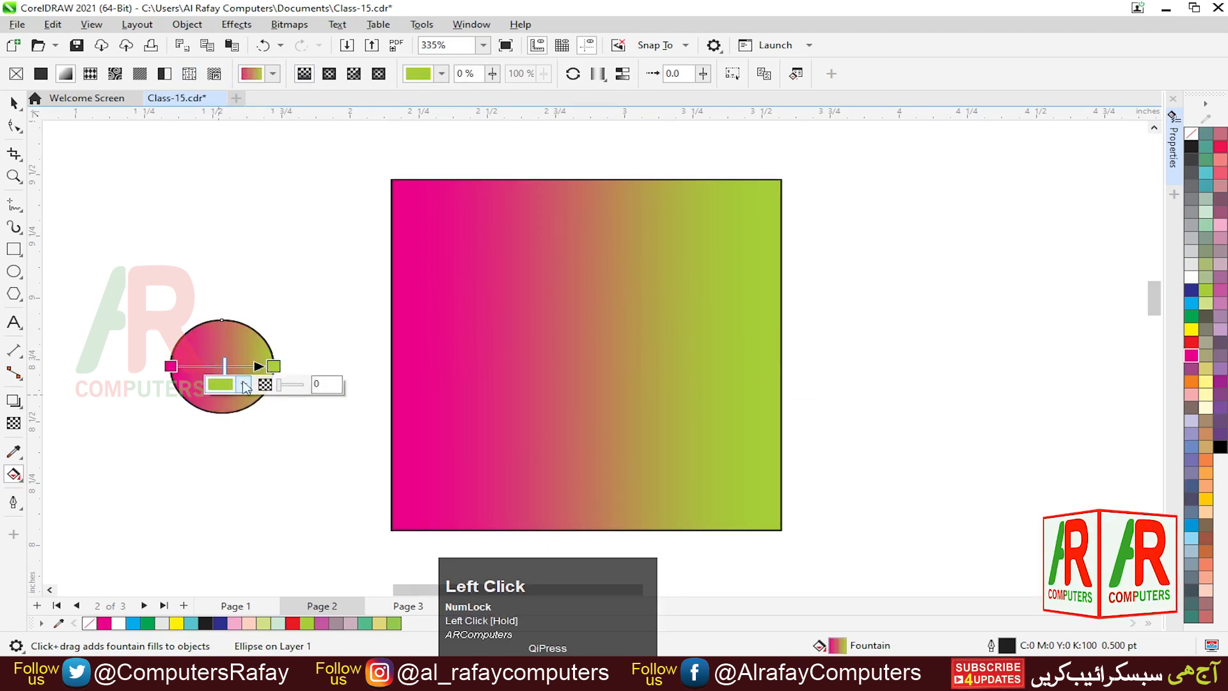
# - Switch the circle to an elliptical fountain fill, reverse its colours and nudge its midpoint and end node
pyautogui.click(330, 76)
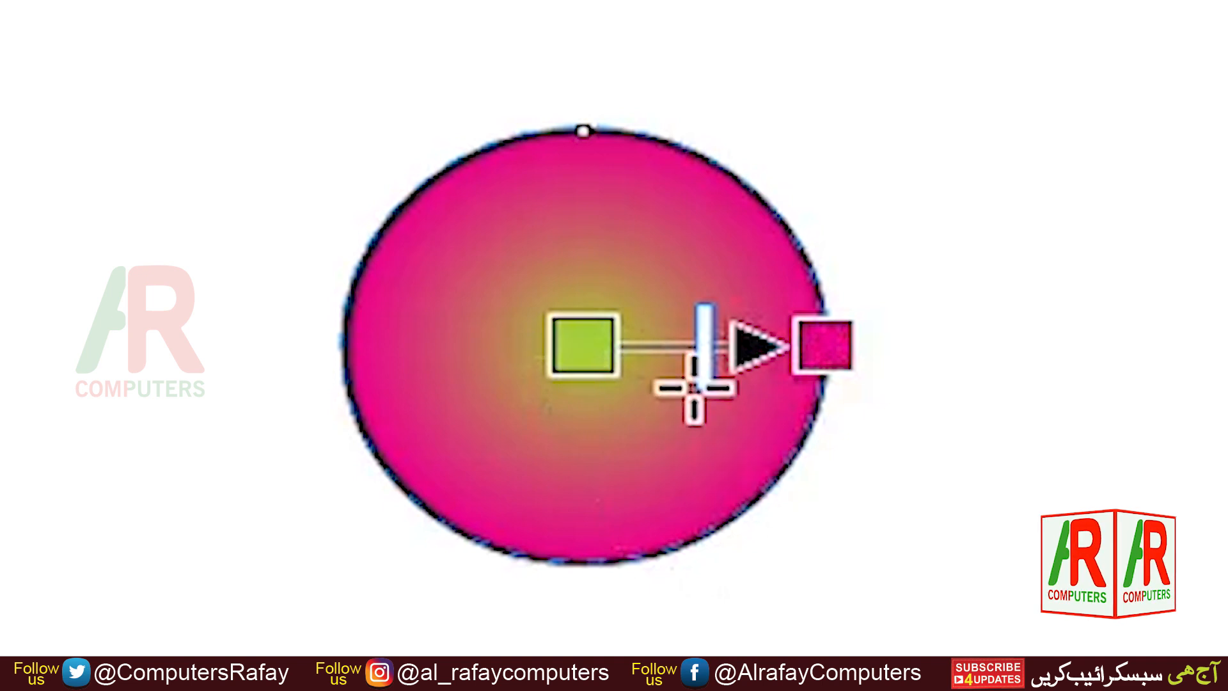
pyautogui.moveTo(695, 384); pyautogui.dragTo(690, 384)
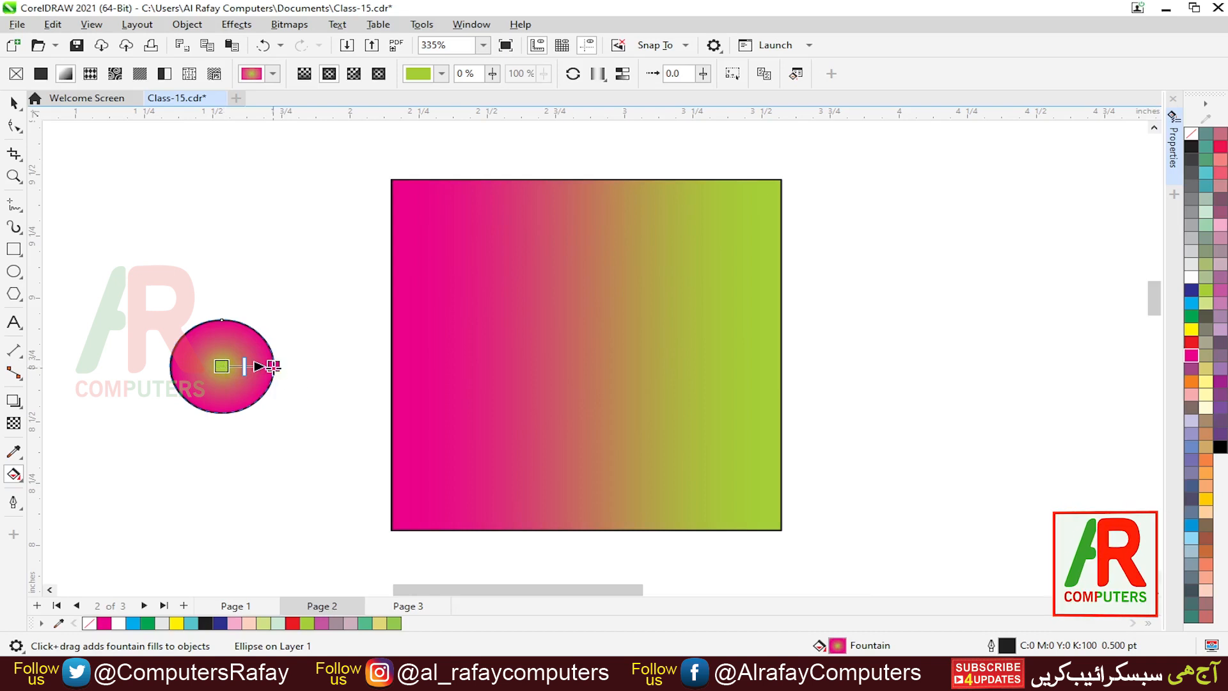
pyautogui.click(574, 74)
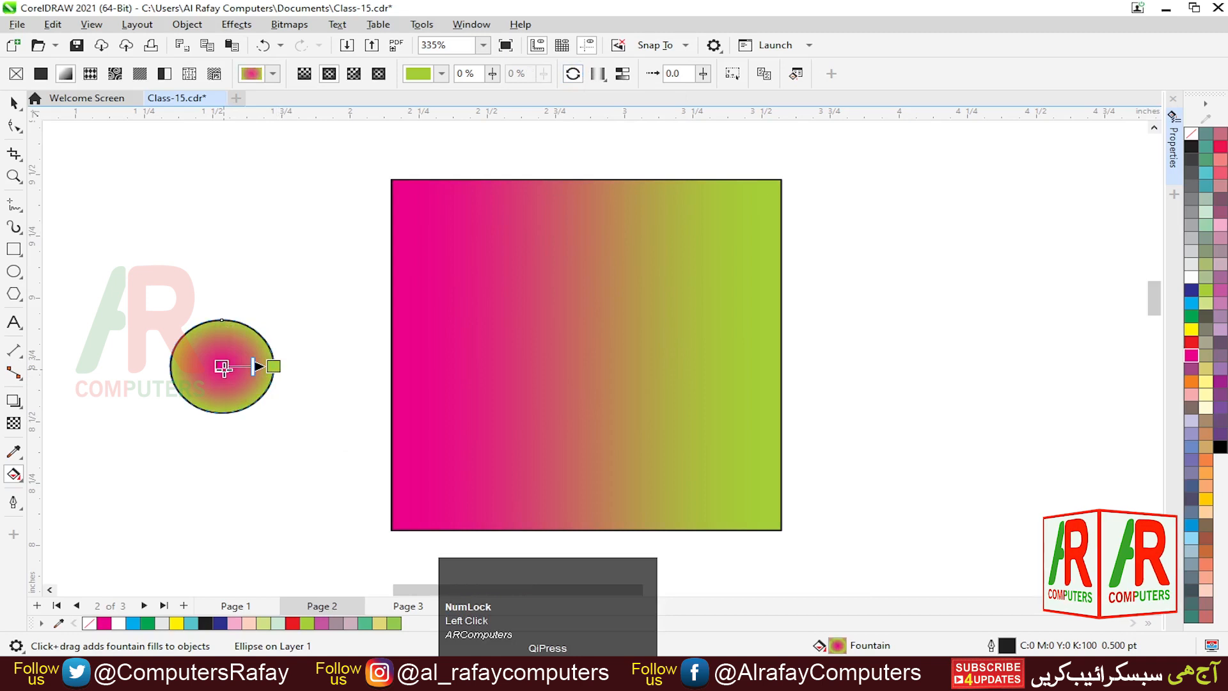
pyautogui.moveTo(256, 365); pyautogui.dragTo(253, 366)
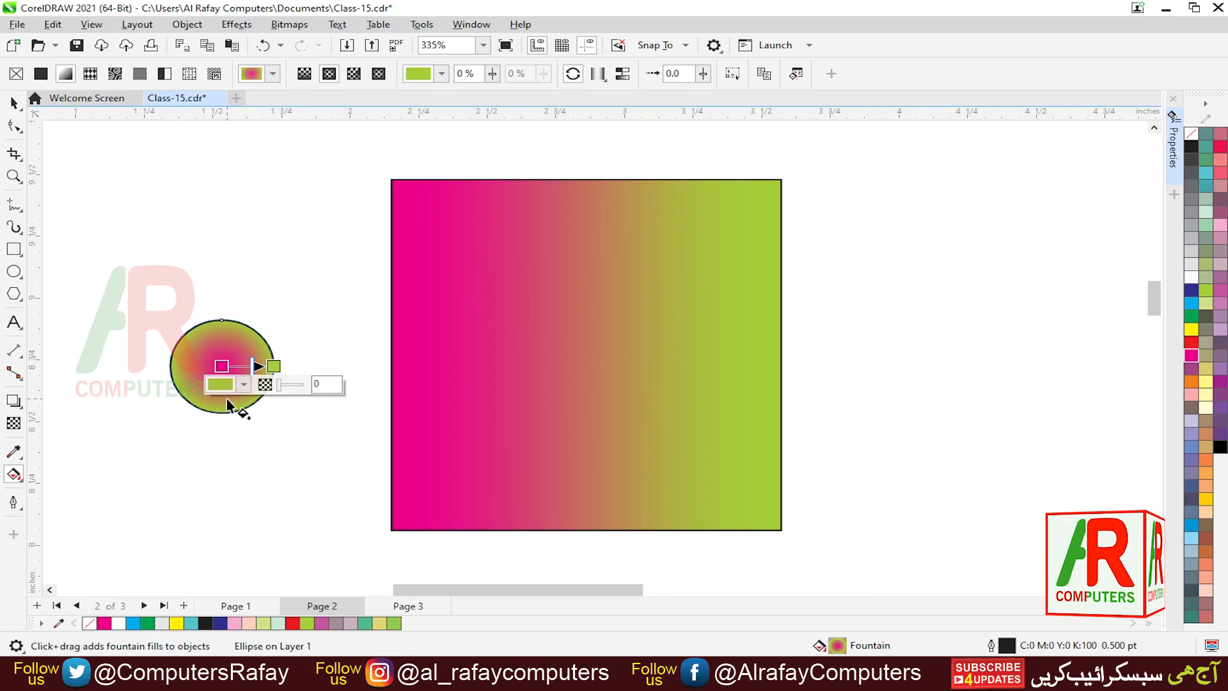
# - Open the Edit Fill dialog for the circle and add a colour node at about 50% on the gradient bar
pyautogui.press('F11')
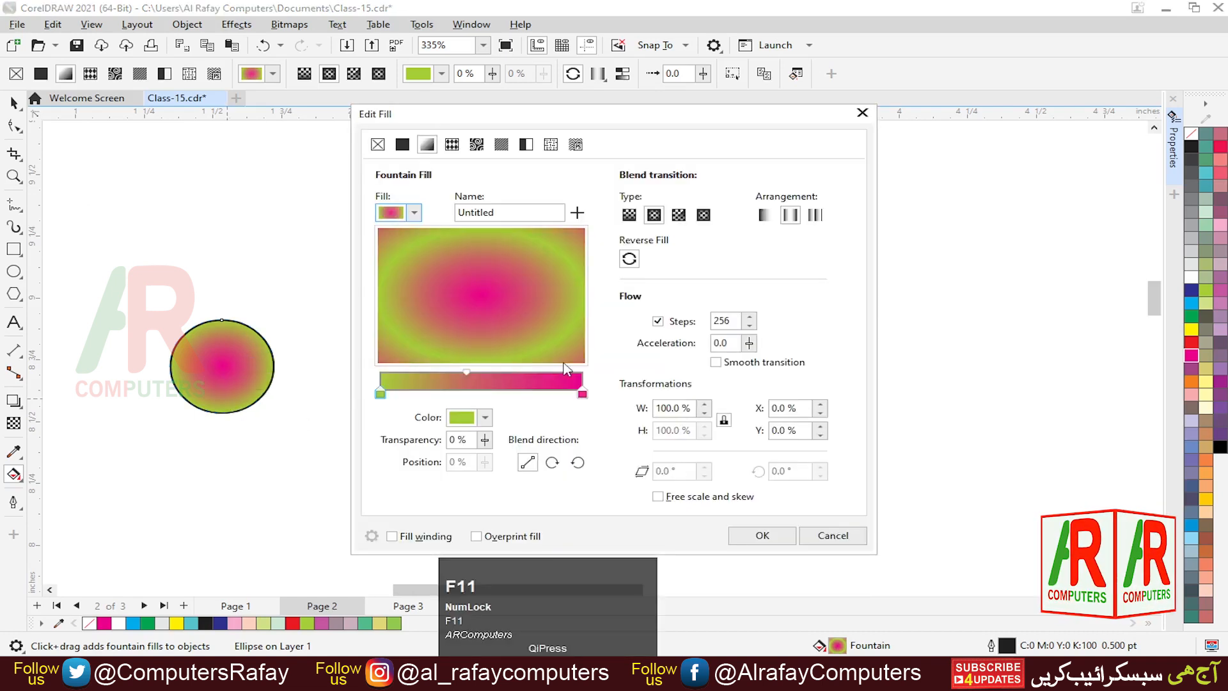
pyautogui.moveTo(573, 137); pyautogui.dragTo(662, 130)
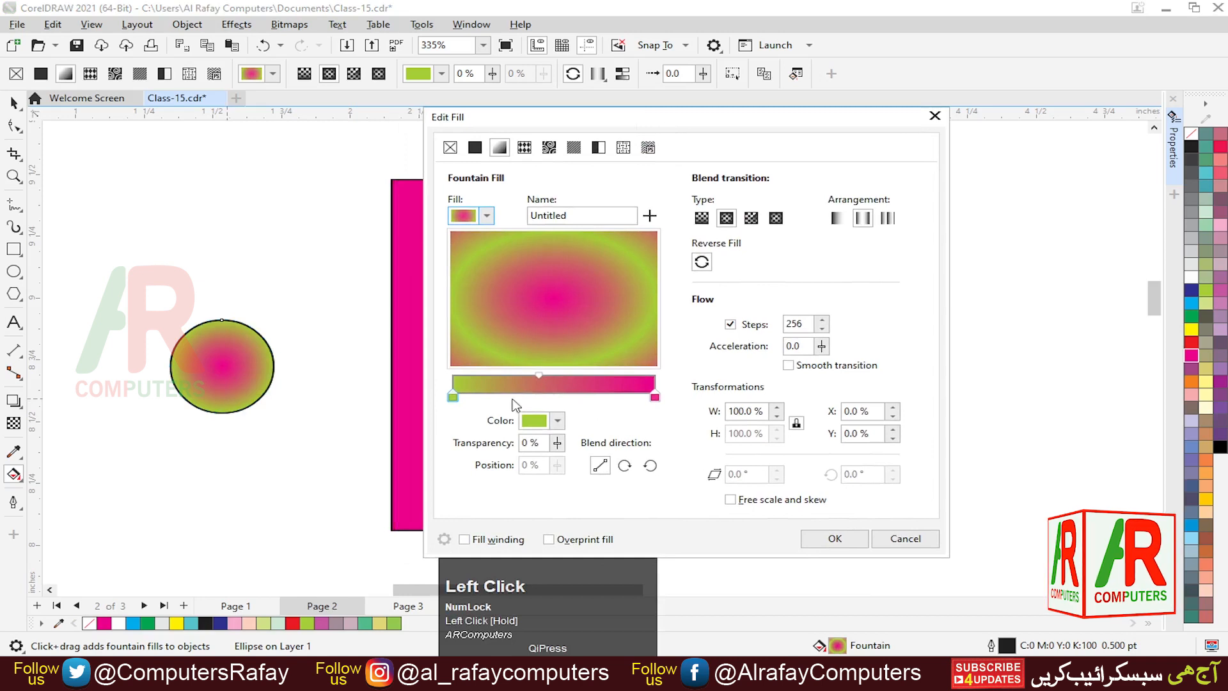
pyautogui.doubleClick(536, 382)
pyautogui.moveTo(535, 382); pyautogui.dragTo(553, 375)
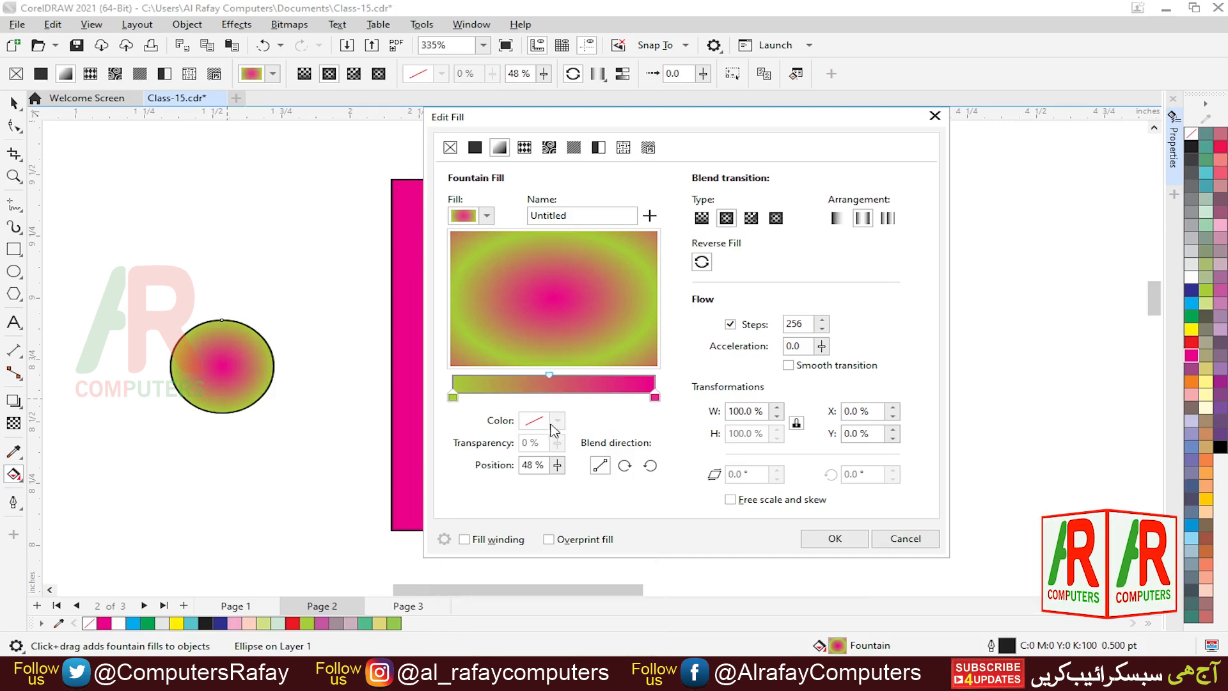
pyautogui.click(545, 392)
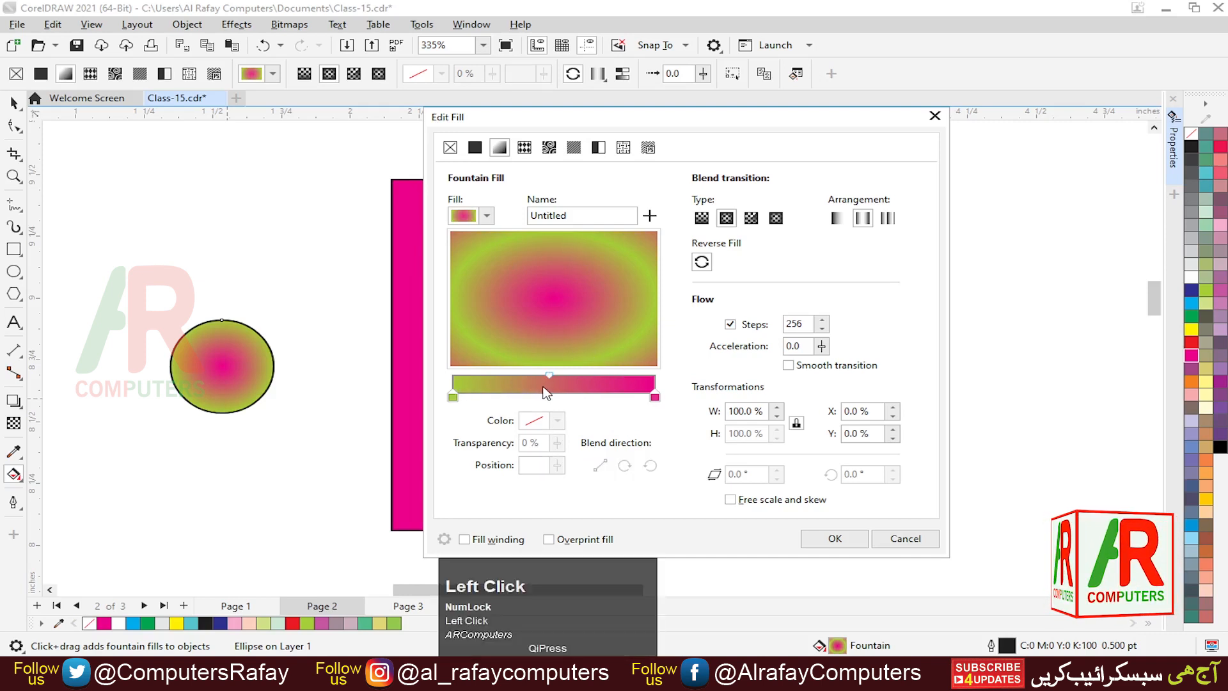
pyautogui.doubleClick(545, 388)
pyautogui.moveTo(545, 398); pyautogui.dragTo(551, 418)
pyautogui.click(558, 421)
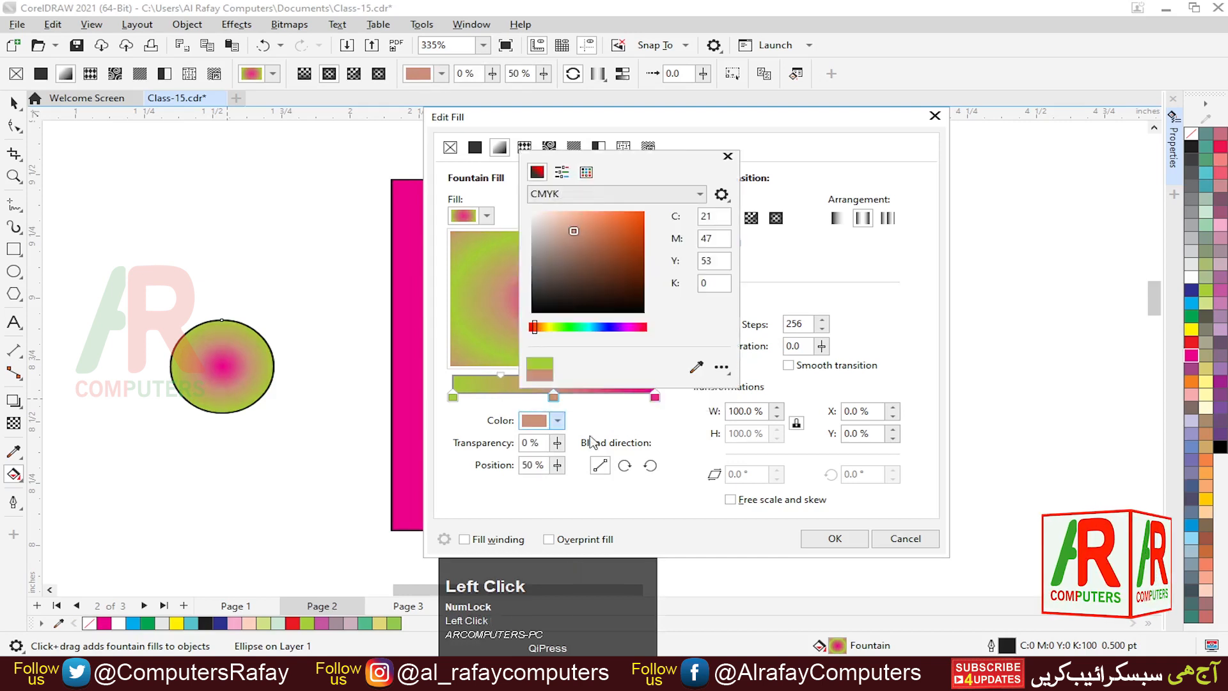
# - Set the new node's colour to blue and move it to 32%
pyautogui.click(608, 328)
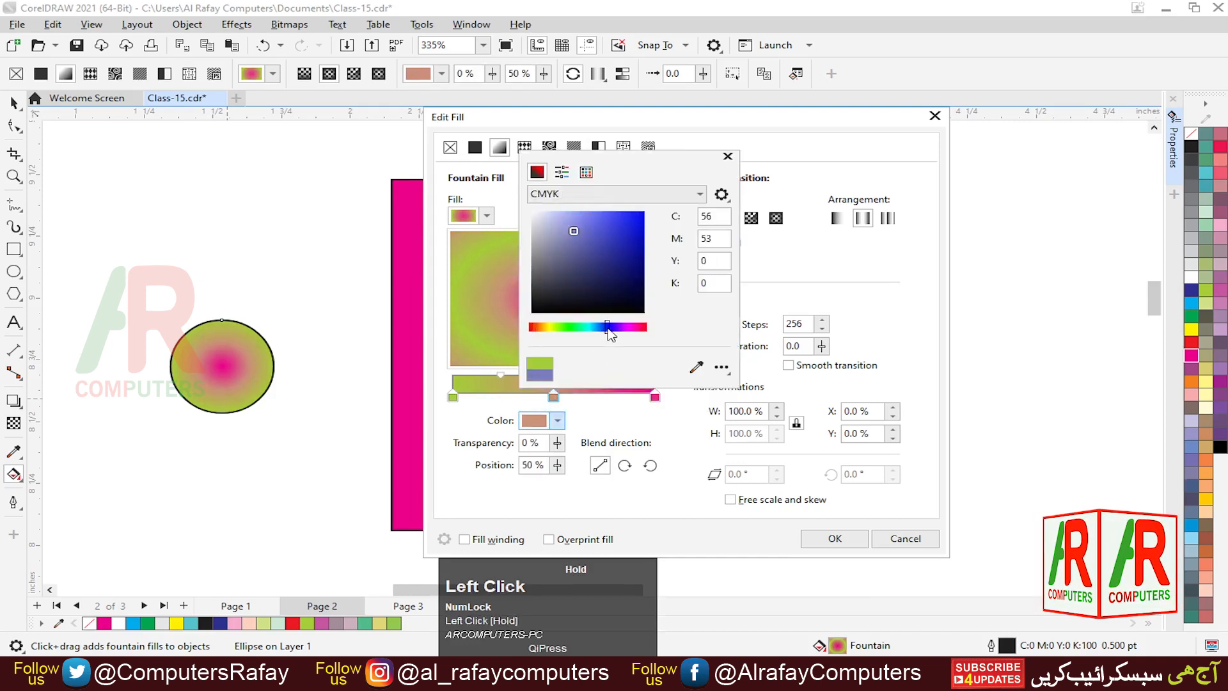
pyautogui.click(554, 399)
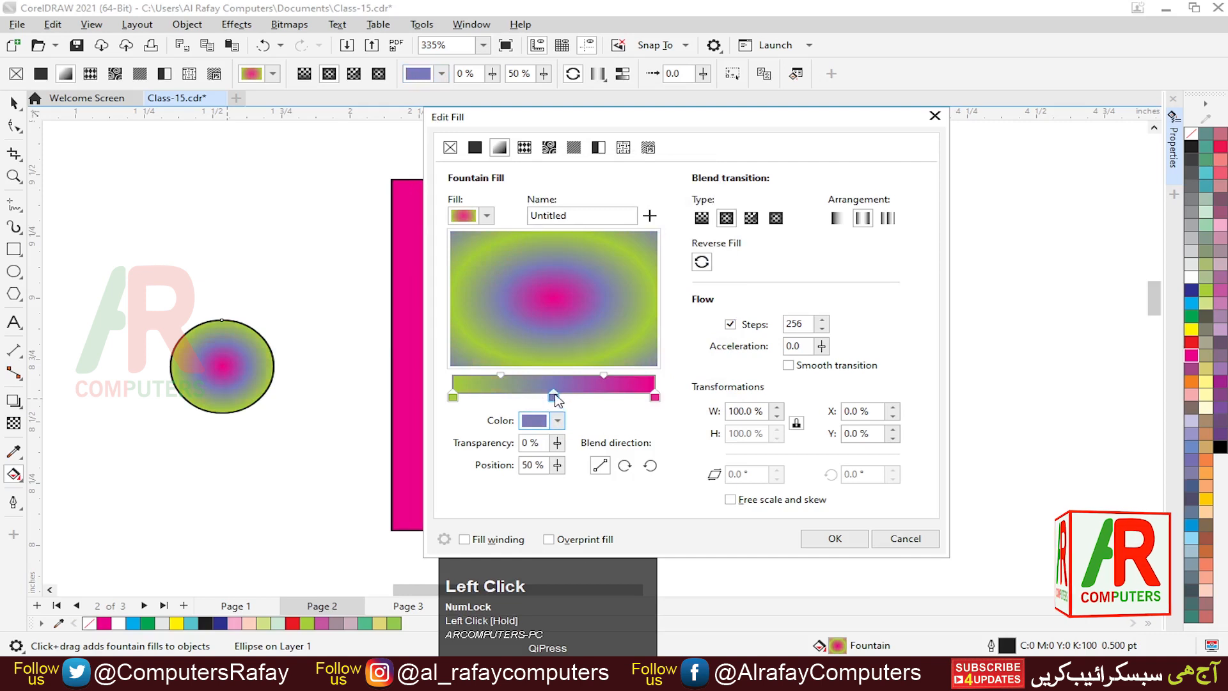
pyautogui.moveTo(555, 398); pyautogui.dragTo(519, 398)
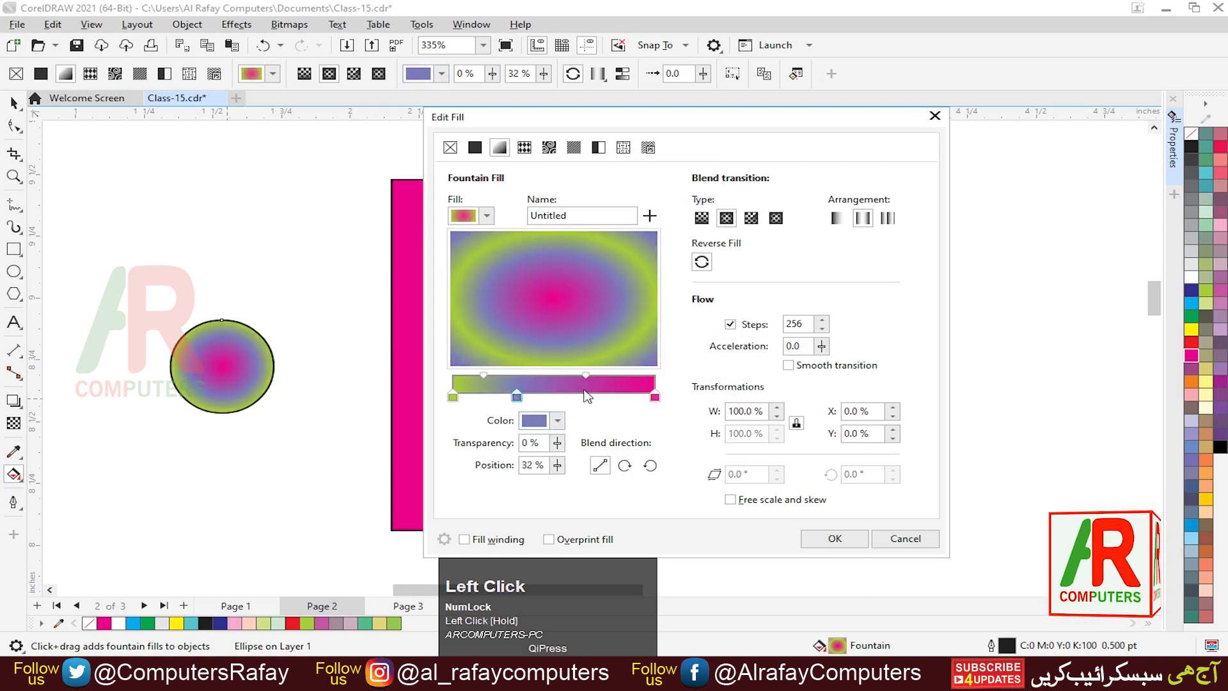
# - Add another node at 63% on the gradient bar and set its colour to green, C67 M0 Y100 K0
pyautogui.doubleClick(581, 391)
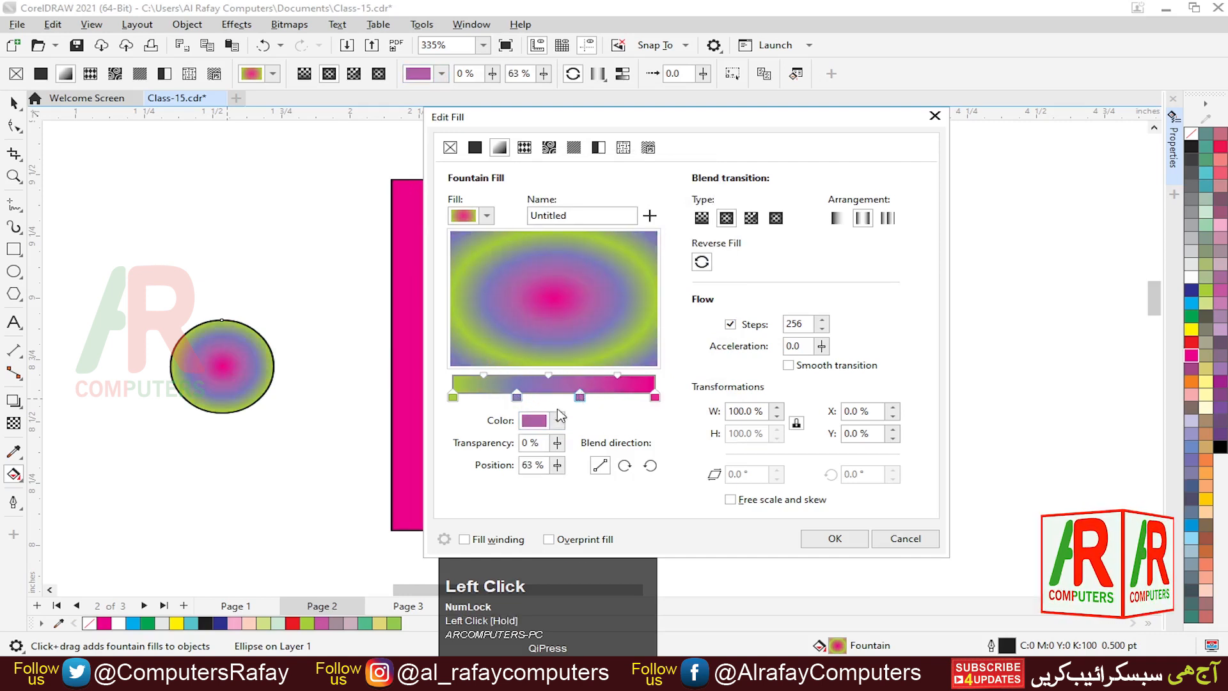
pyautogui.click(558, 422)
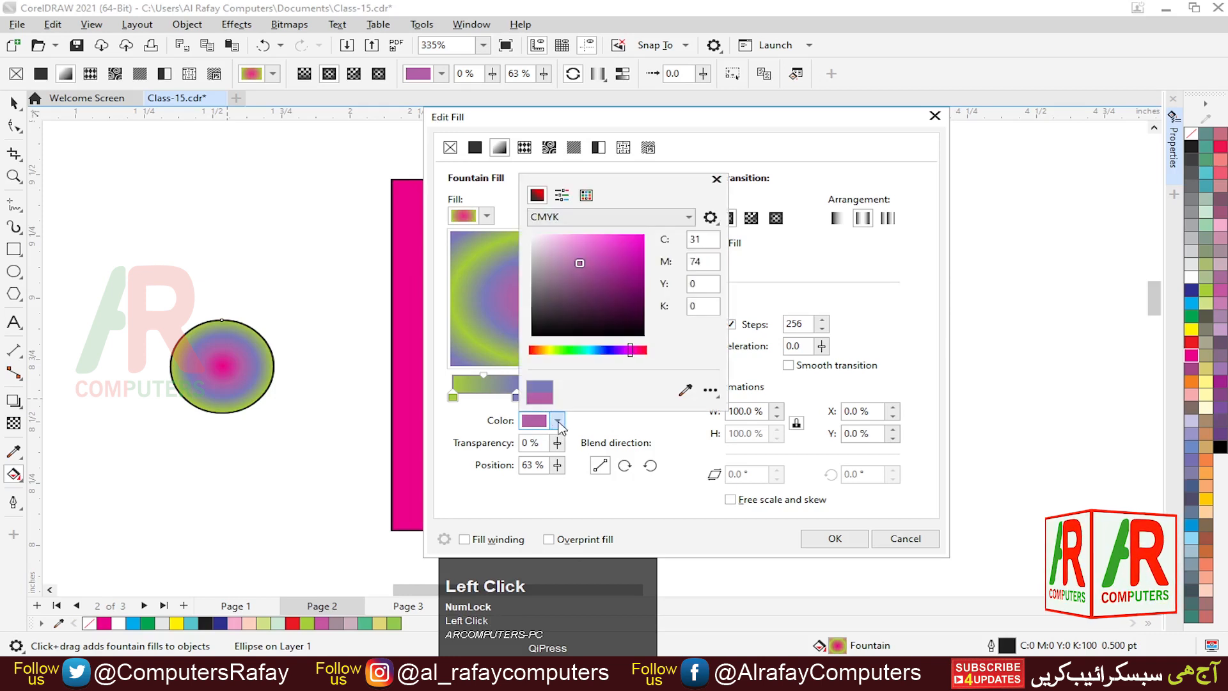
pyautogui.click(558, 422)
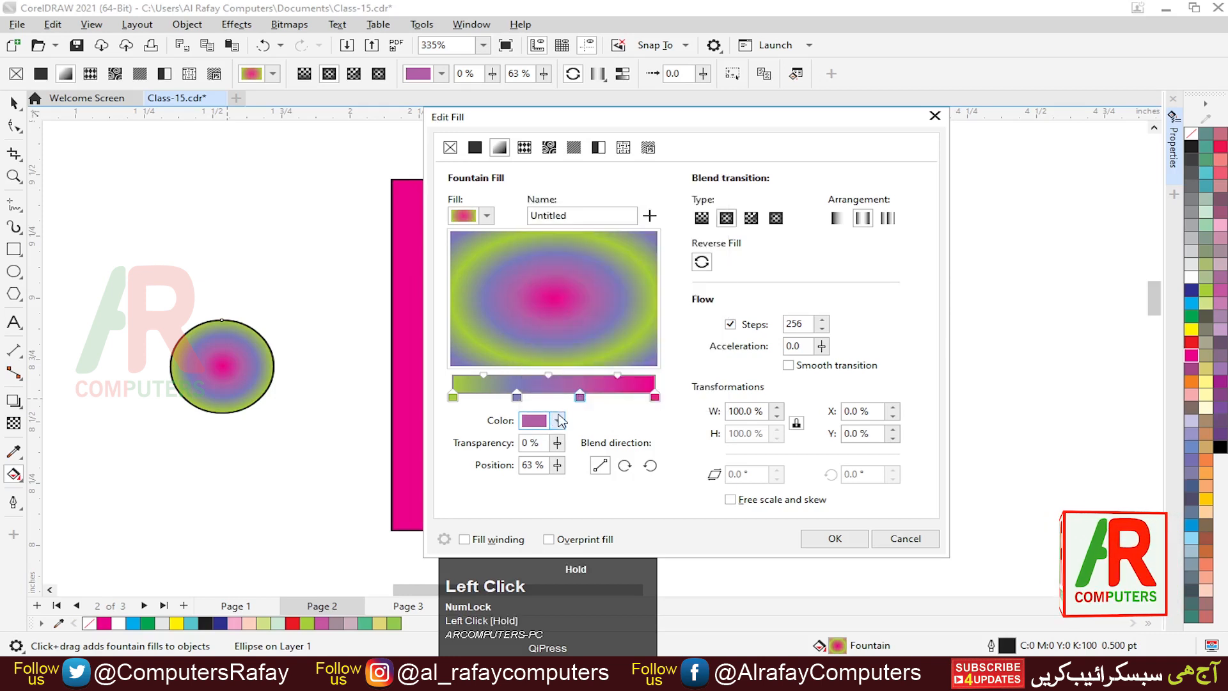
pyautogui.click(558, 414)
pyautogui.click(555, 421)
pyautogui.click(533, 423)
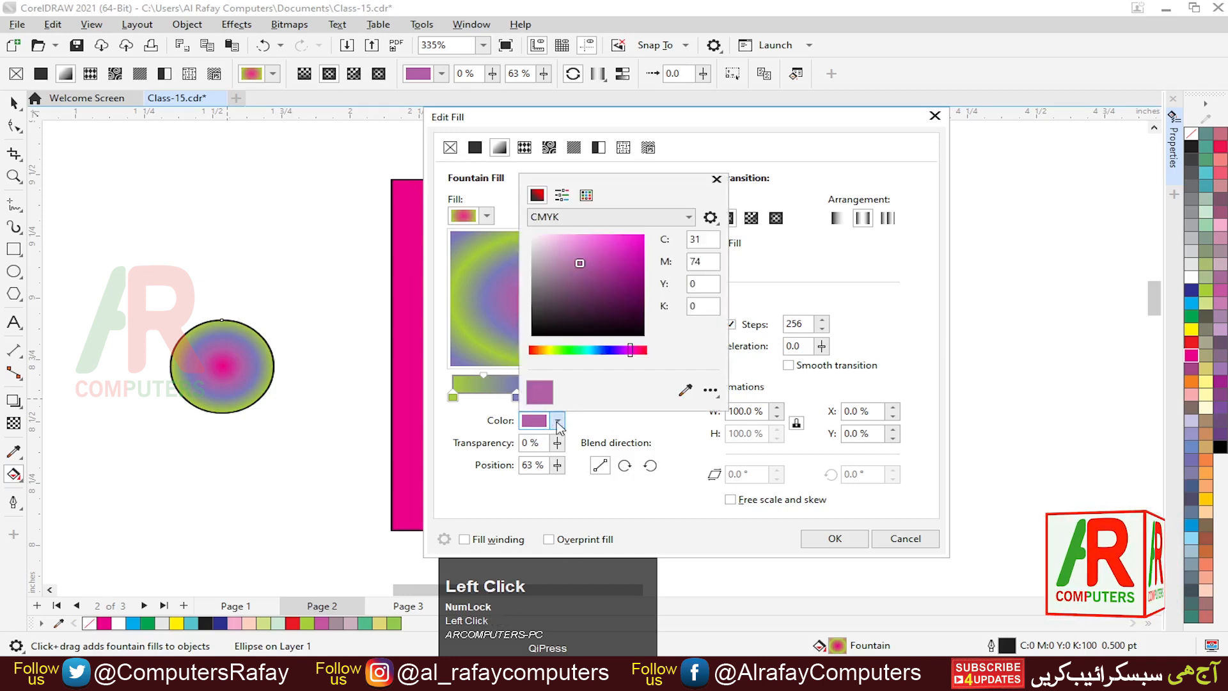
pyautogui.click(558, 422)
pyautogui.click(559, 422)
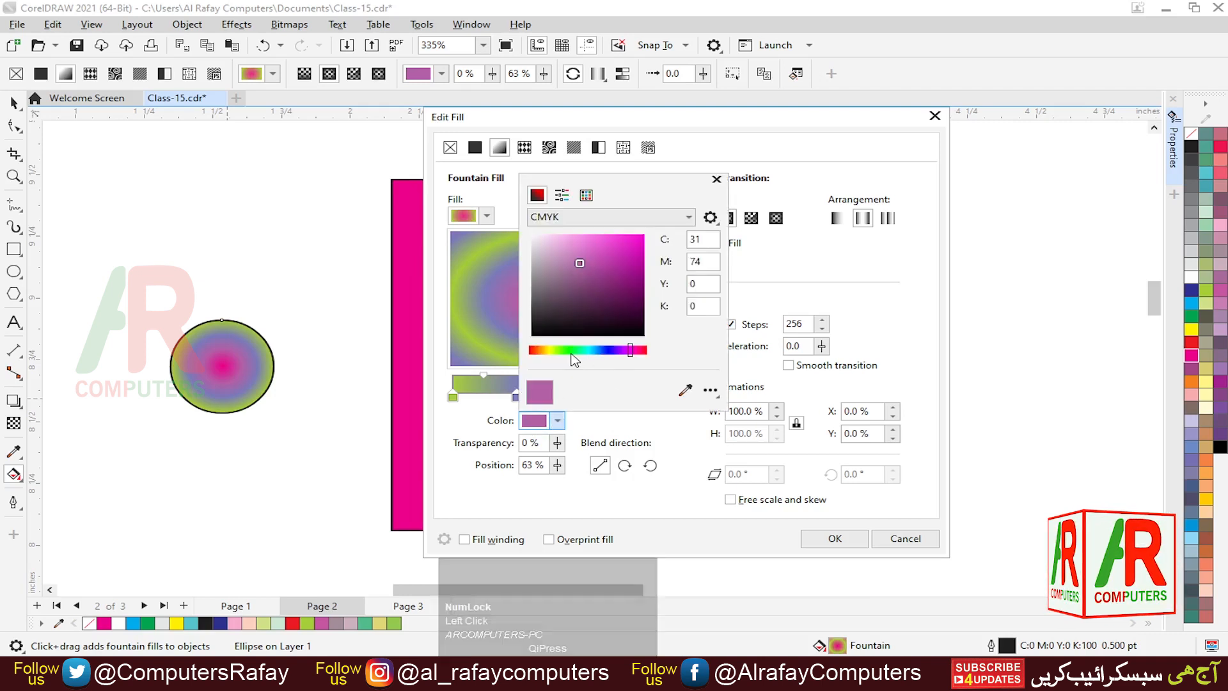
pyautogui.moveTo(570, 351); pyautogui.dragTo(572, 355)
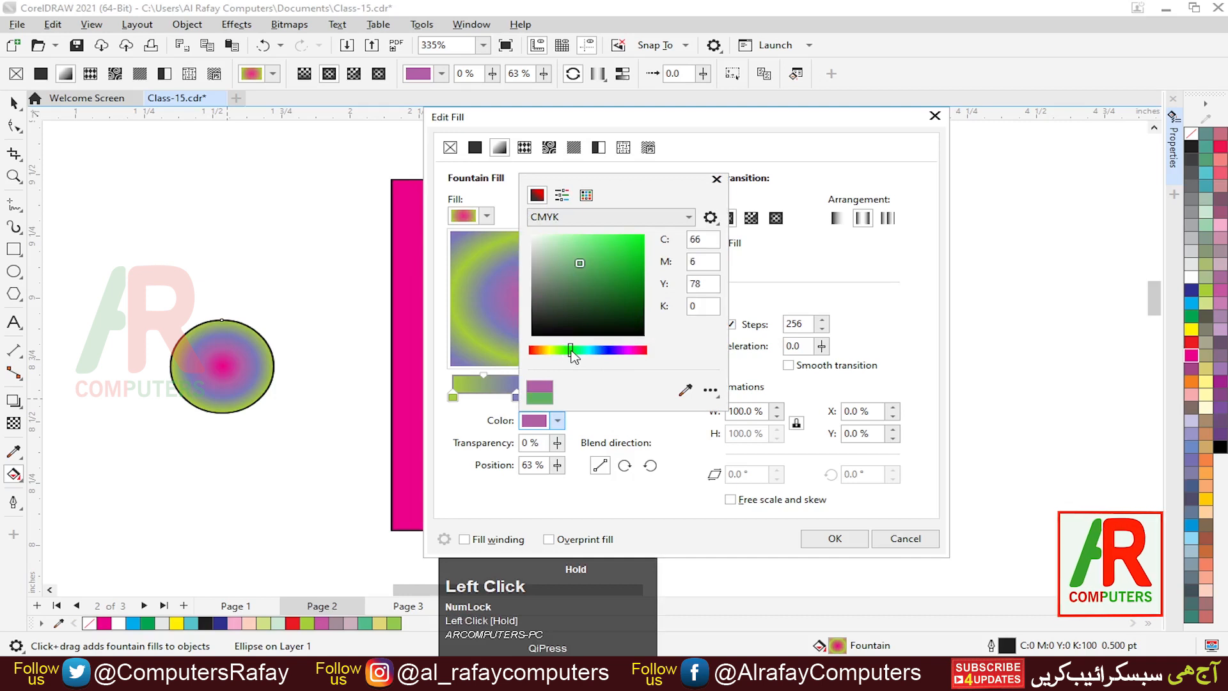
pyautogui.moveTo(630, 246); pyautogui.dragTo(638, 238)
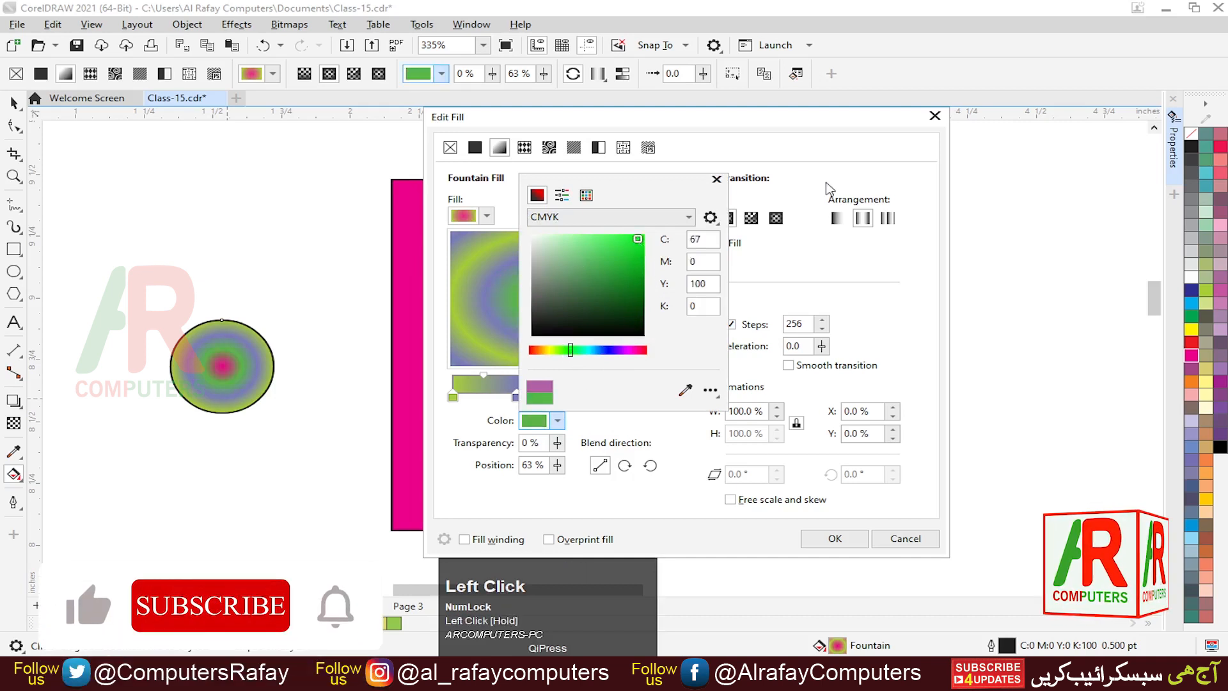
pyautogui.click(715, 182)
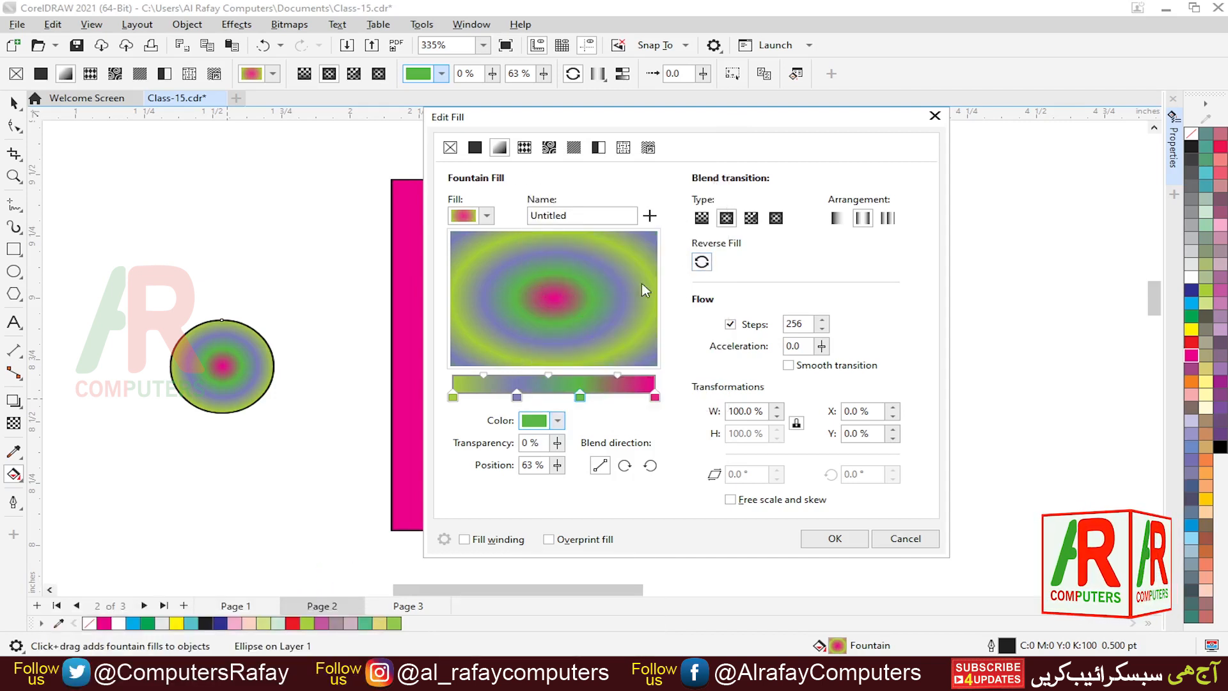
# - Preview the linear, conical and rectangular fill types, then close the Edit Fill dialog without applying
pyautogui.click(702, 217)
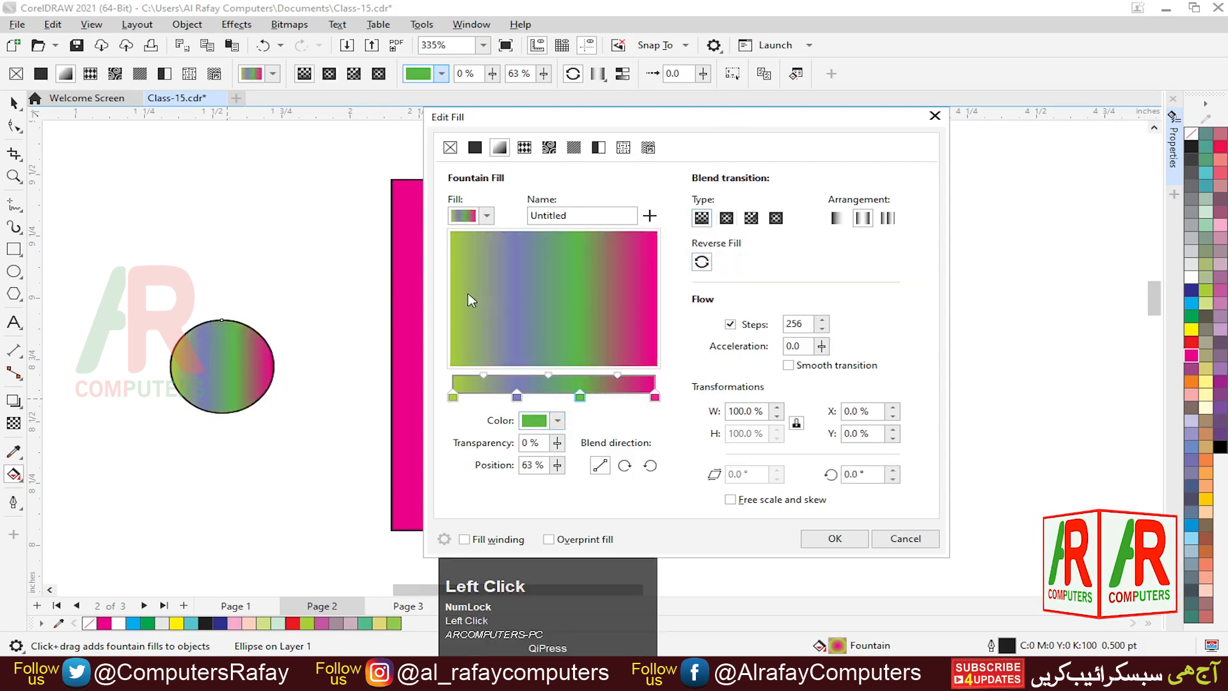
pyautogui.click(751, 218)
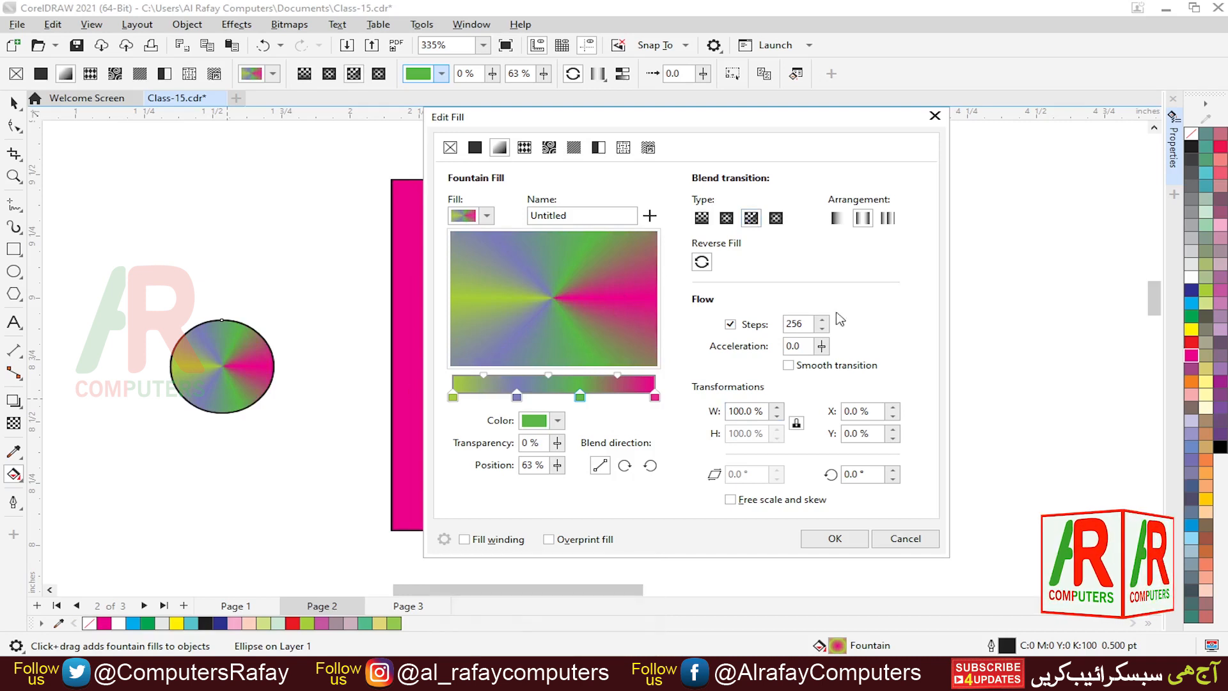
pyautogui.click(775, 218)
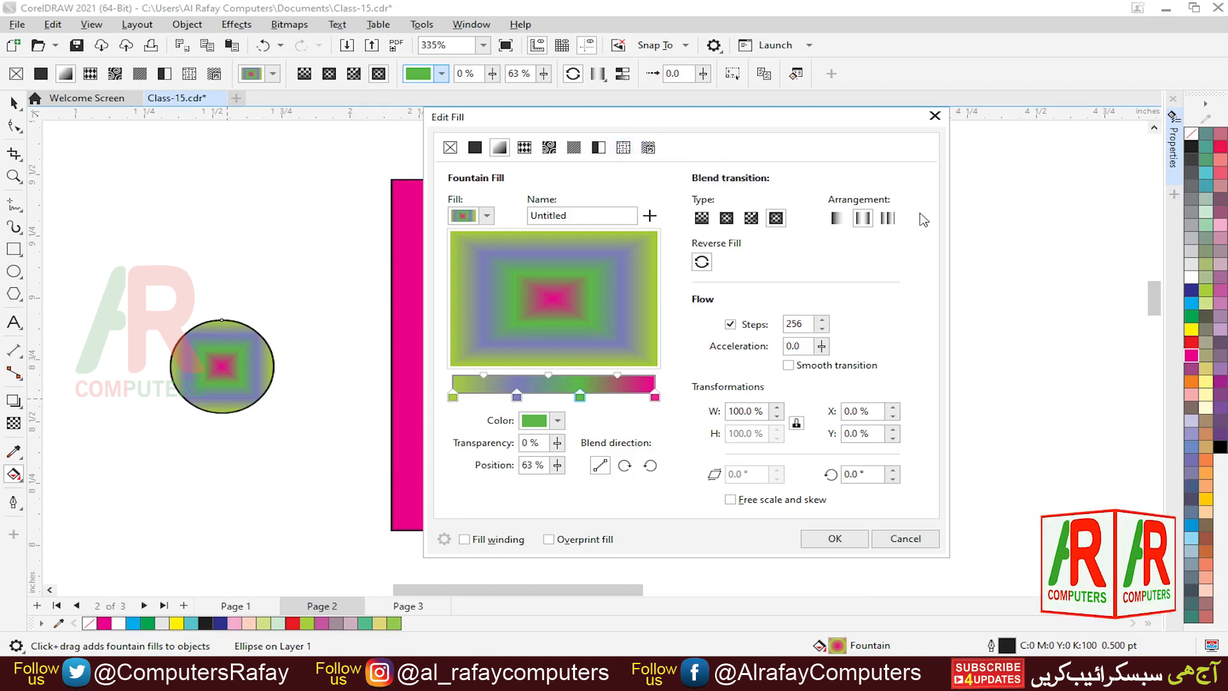
pyautogui.click(935, 116)
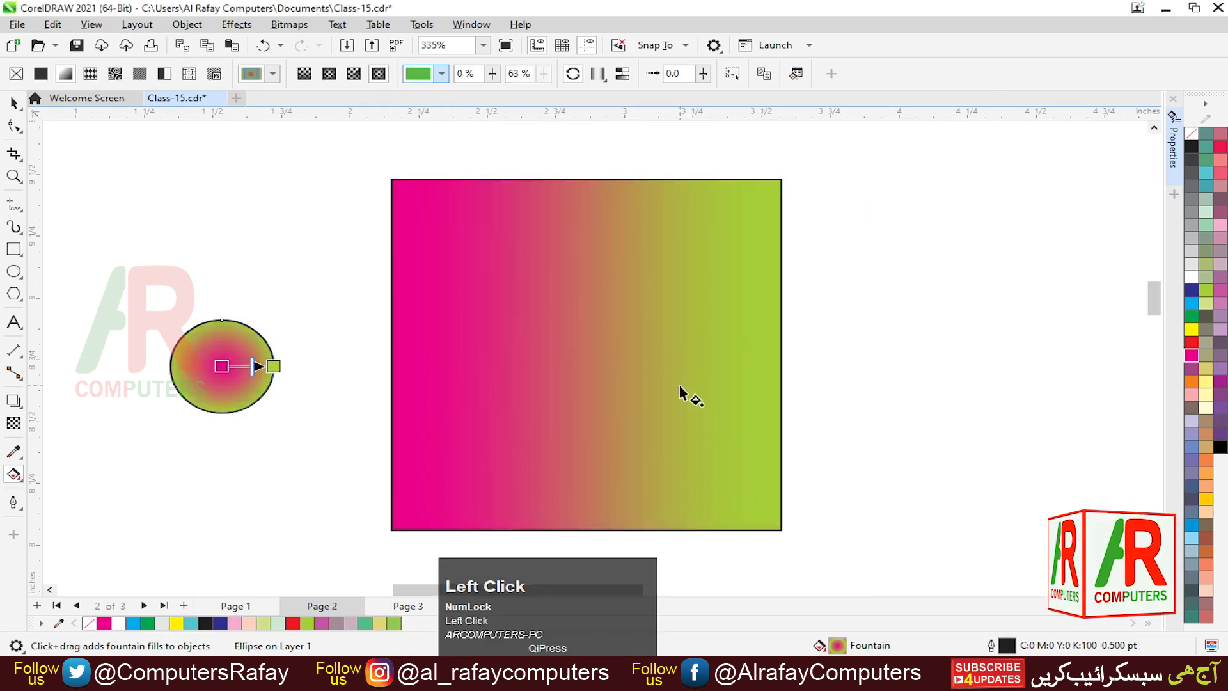